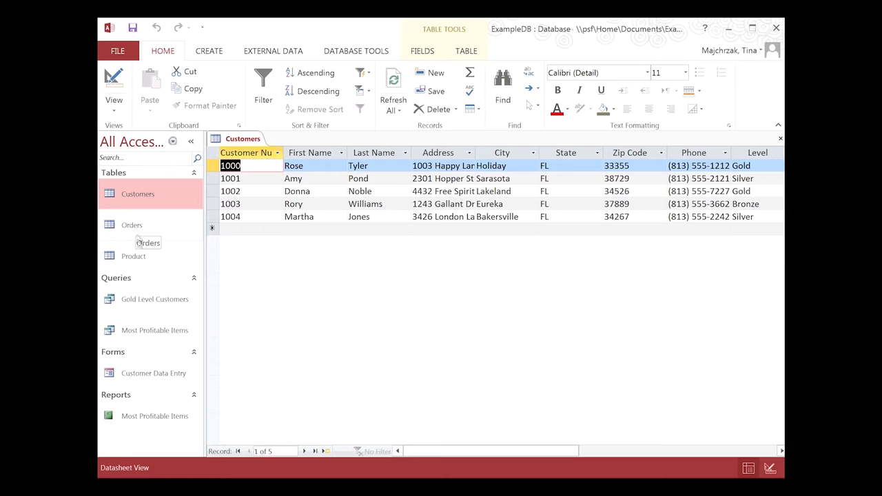
# - Open the Product and Orders tables, both queries, the Customer Data Entry form and the Most Profitable Items report
pyautogui.doubleClick(141, 257)
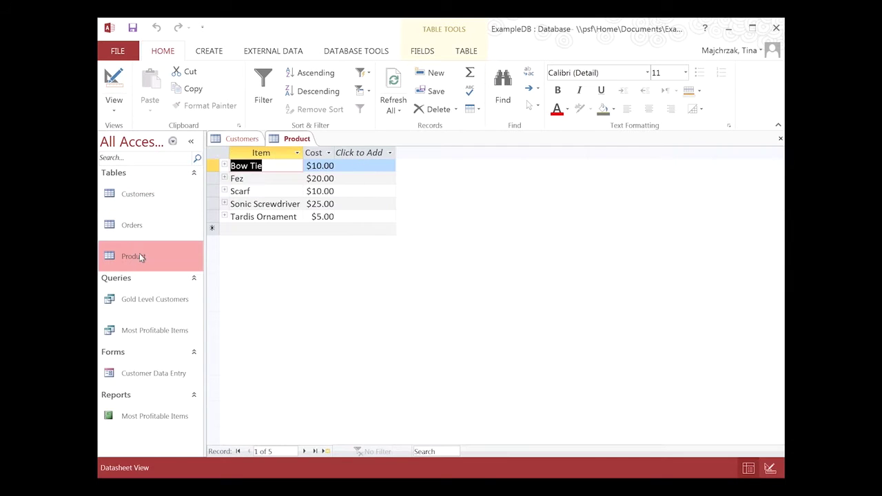
pyautogui.doubleClick(140, 227)
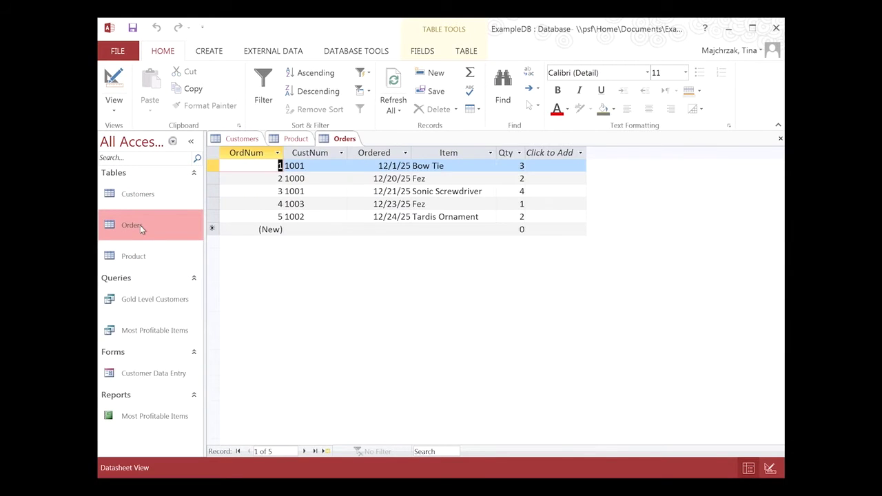
pyautogui.doubleClick(156, 300)
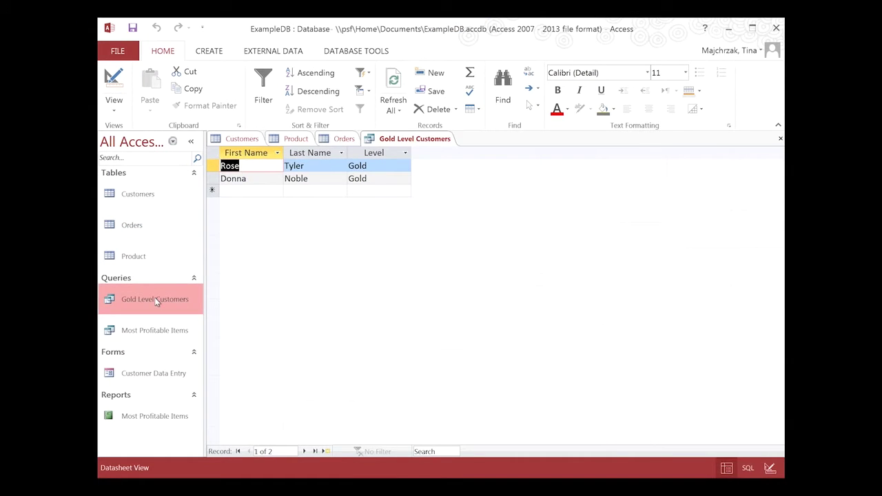
pyautogui.doubleClick(158, 332)
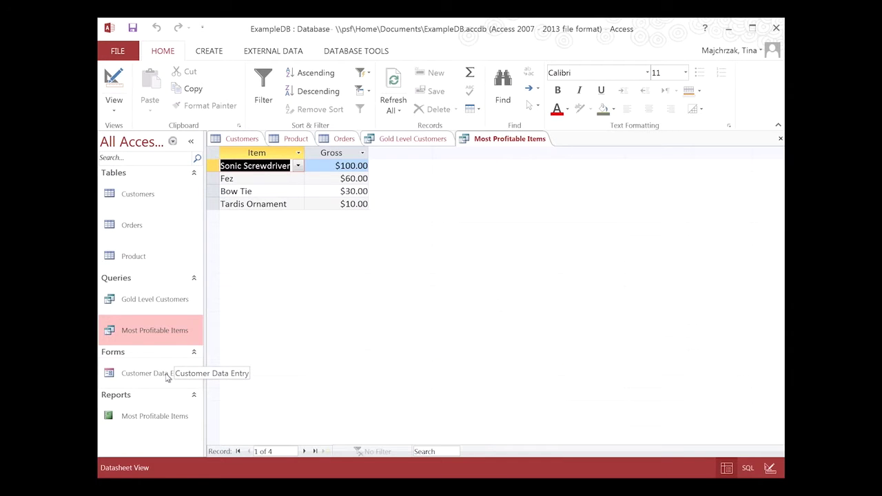
pyautogui.doubleClick(167, 376)
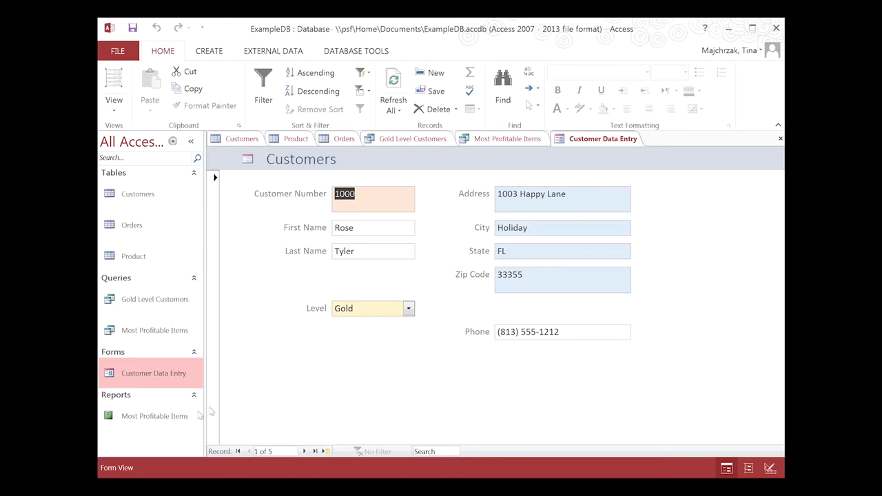
pyautogui.doubleClick(159, 418)
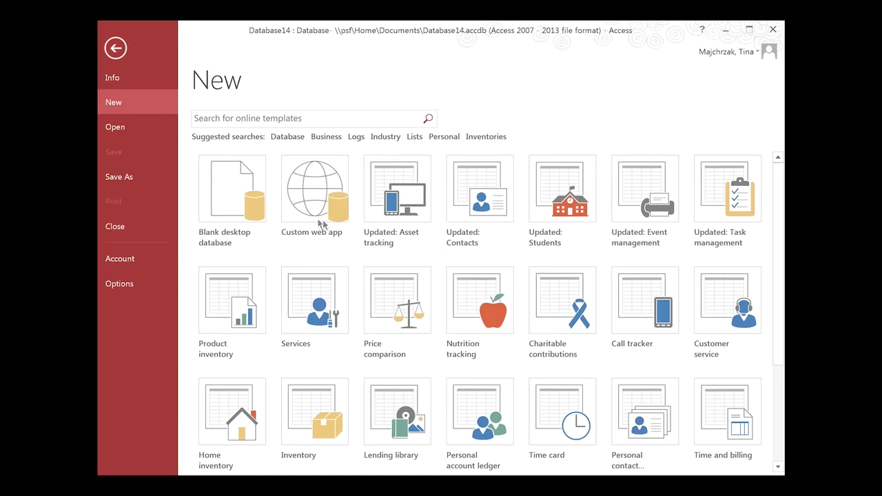
# - Create a blank desktop database and start Save As, agreeing to close the open table
pyautogui.click(243, 195)
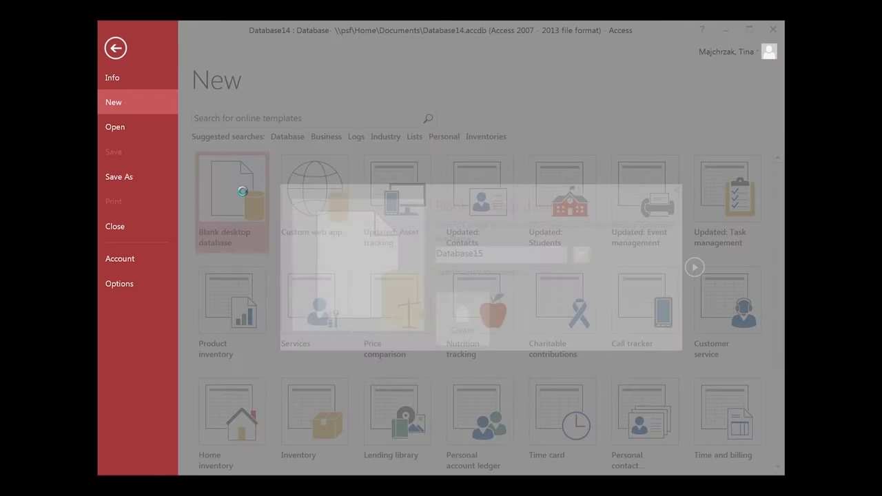
pyautogui.press('Return')
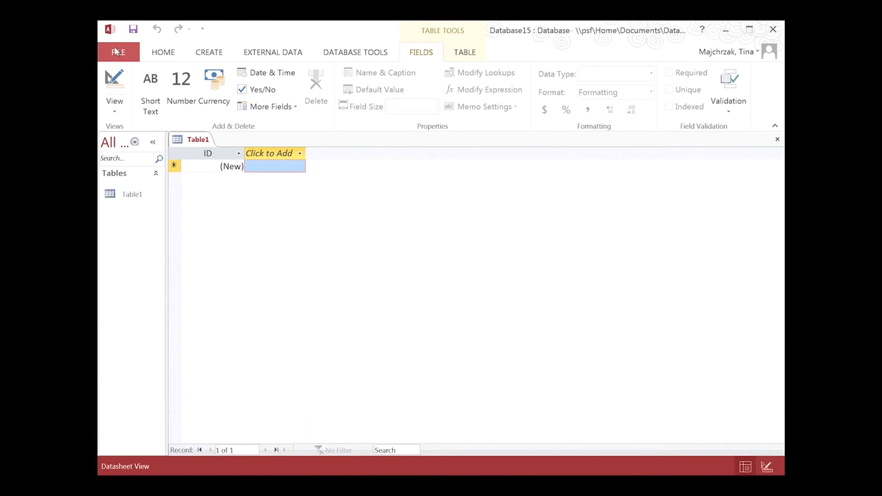
pyautogui.click(117, 51)
pyautogui.click(136, 177)
pyautogui.click(416, 355)
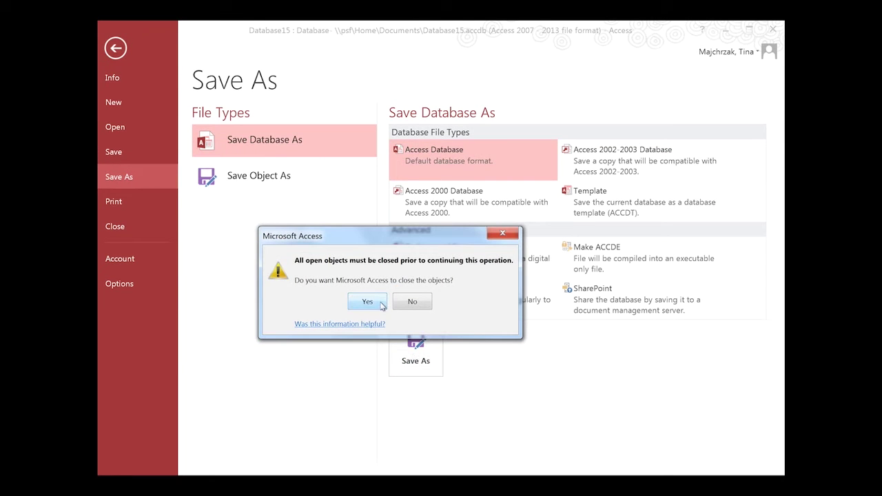
pyautogui.click(377, 304)
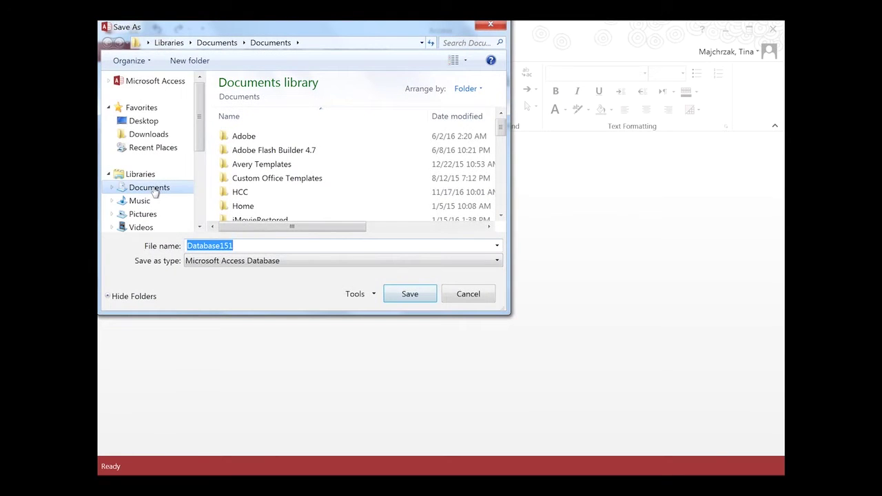
# - Save the database as ExampleDB in Documents, then enable its content and trust it
pyautogui.click(150, 188)
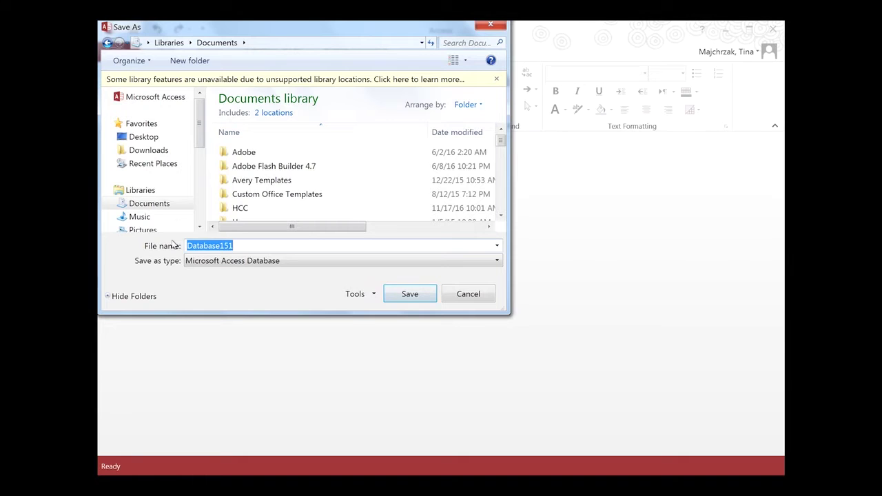
pyautogui.write('Example')
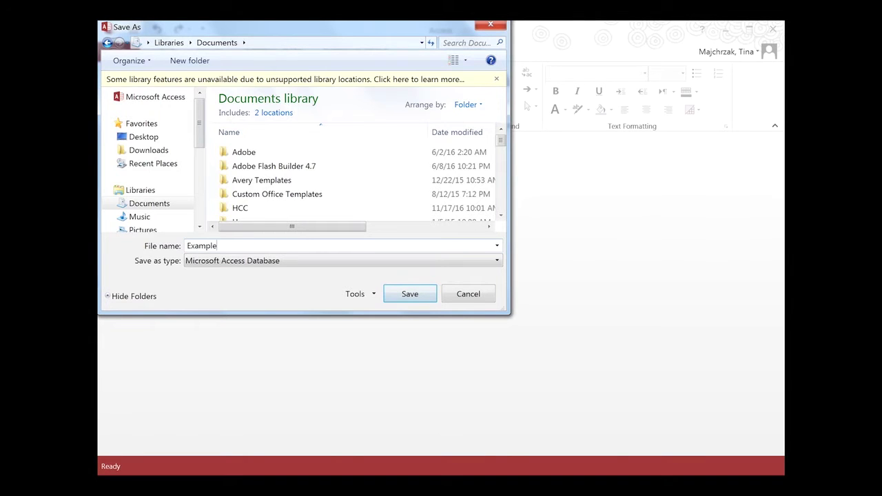
pyautogui.write('Data')
pyautogui.press('BackSpace')
pyautogui.press('BackSpace')
pyautogui.press('BackSpace')
pyautogui.write('B')
pyautogui.click(392, 294)
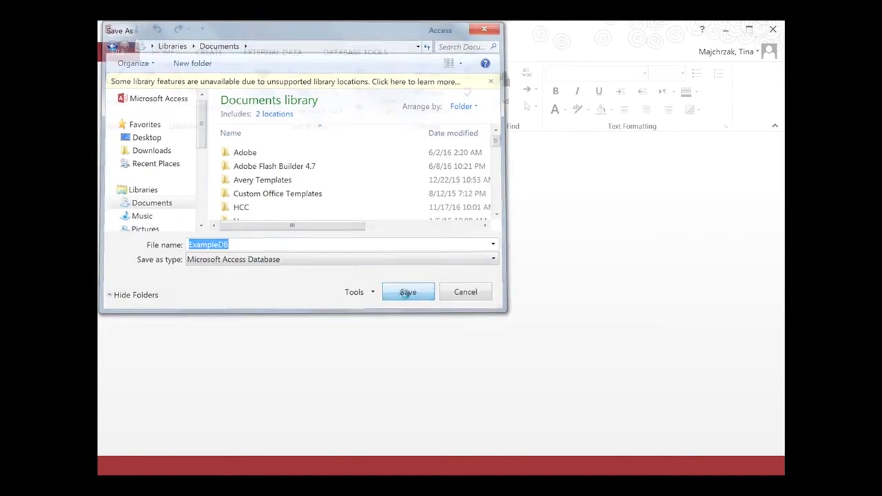
pyautogui.click(481, 143)
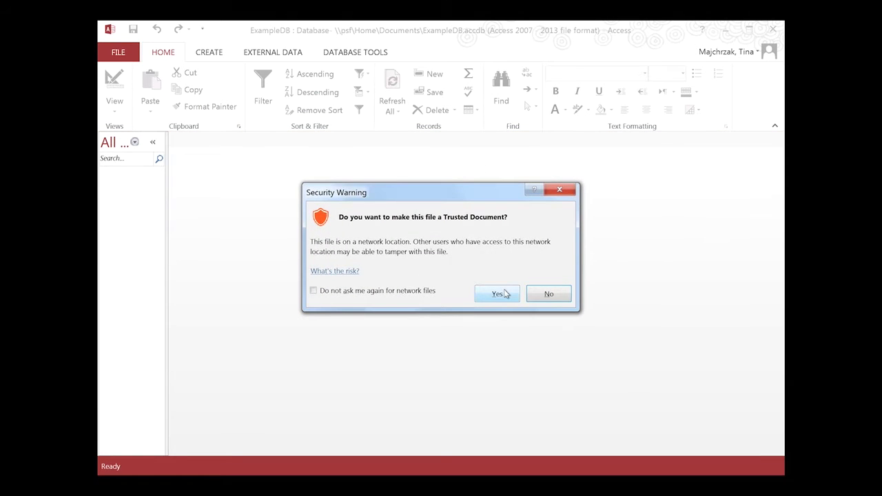
pyautogui.click(505, 294)
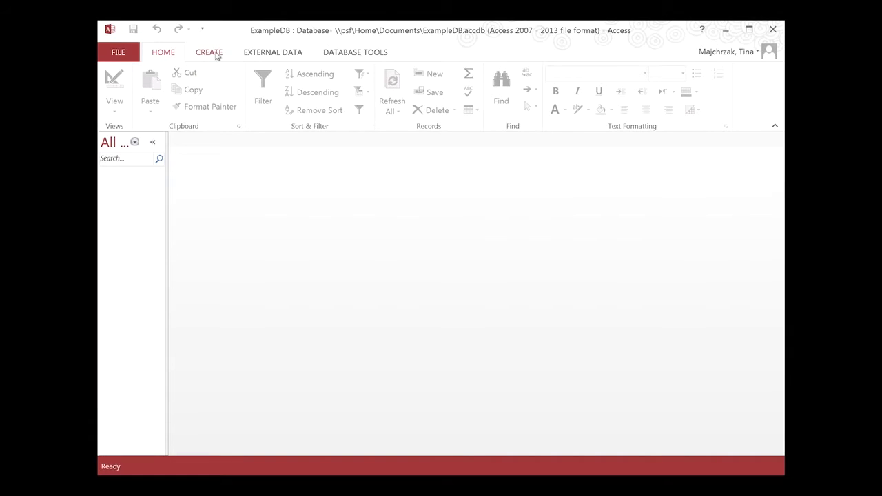
# - Create a new table and name it Product in Design View
pyautogui.click(214, 53)
pyautogui.click(162, 86)
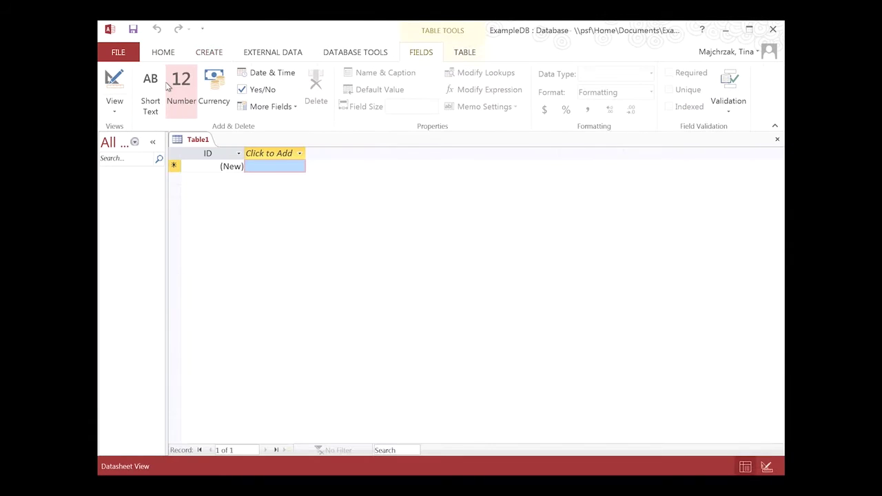
pyautogui.click(115, 109)
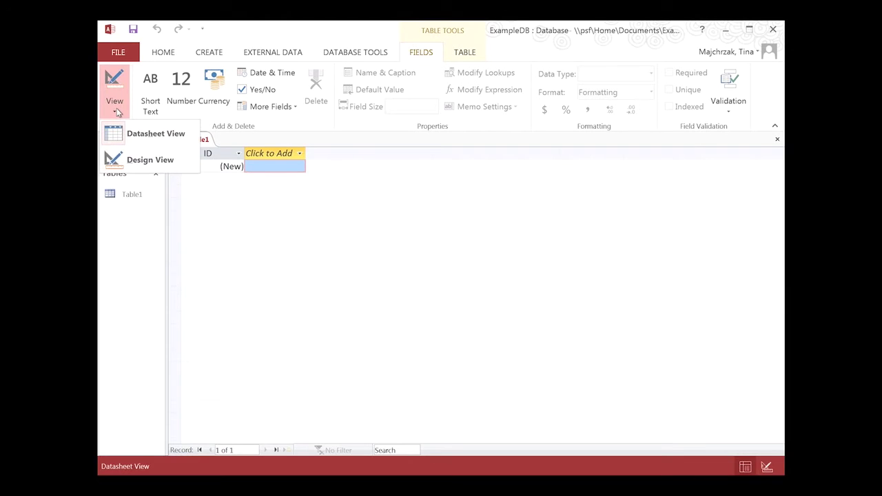
pyautogui.click(141, 158)
pyautogui.write('Produ')
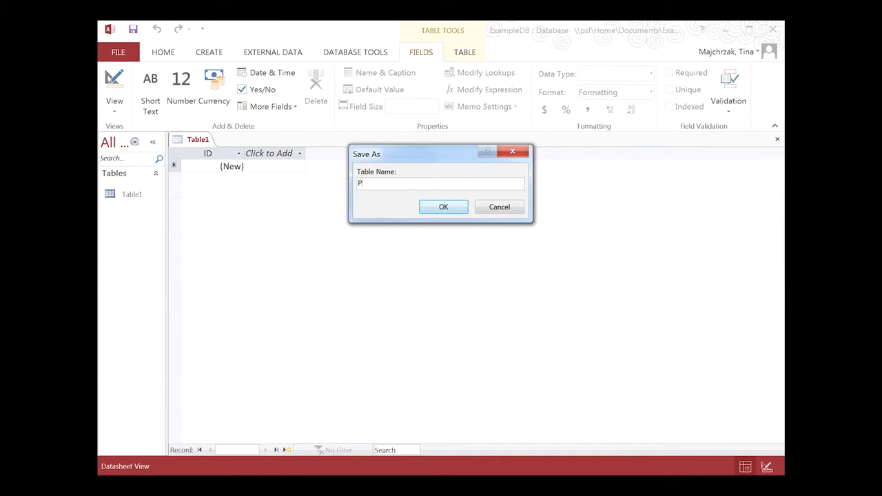
pyautogui.click(443, 207)
# - Define Item as a Short Text key field and Cost as a Currency field
pyautogui.press('Delete')
pyautogui.write('Item')
pyautogui.click(342, 165)
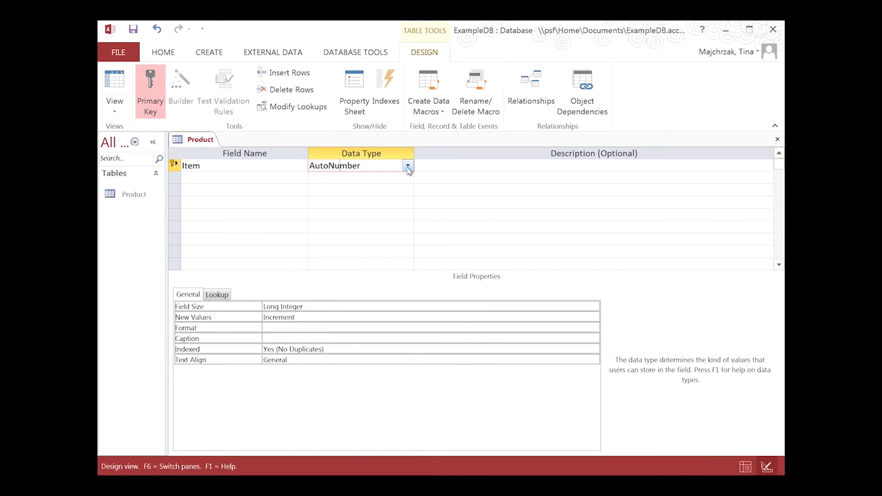
pyautogui.click(407, 166)
pyautogui.click(334, 177)
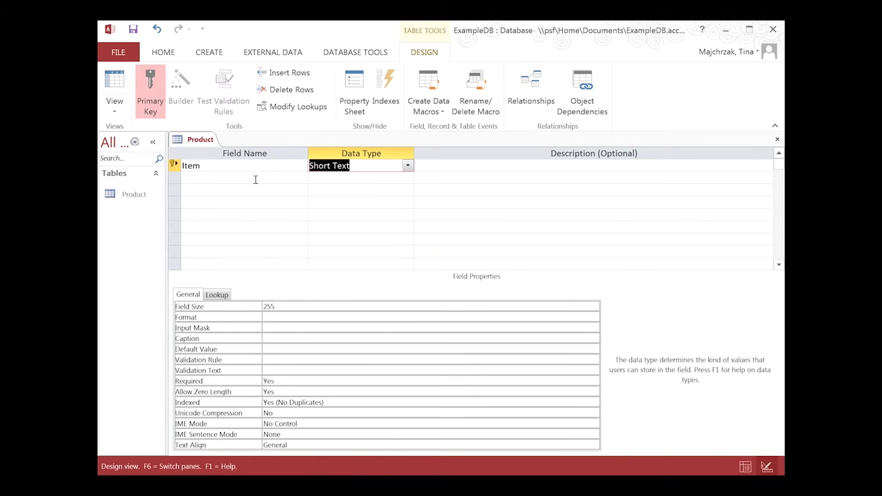
pyautogui.click(255, 179)
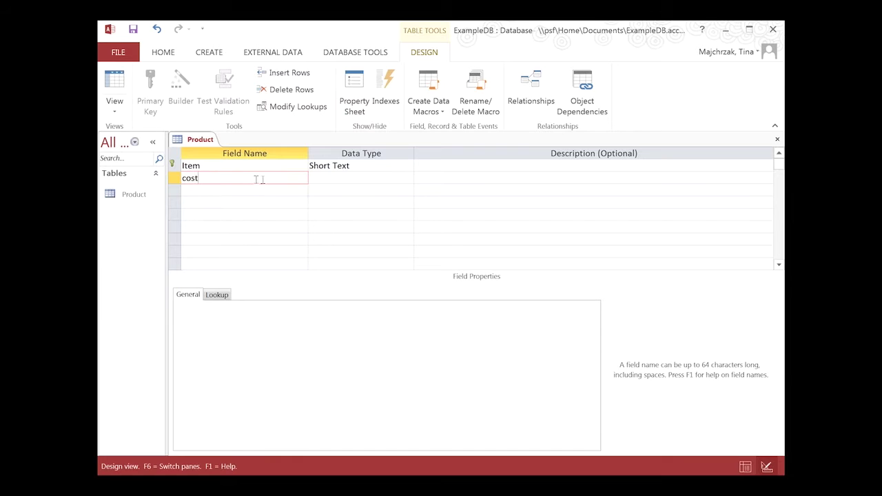
pyautogui.click(393, 177)
pyautogui.click(408, 178)
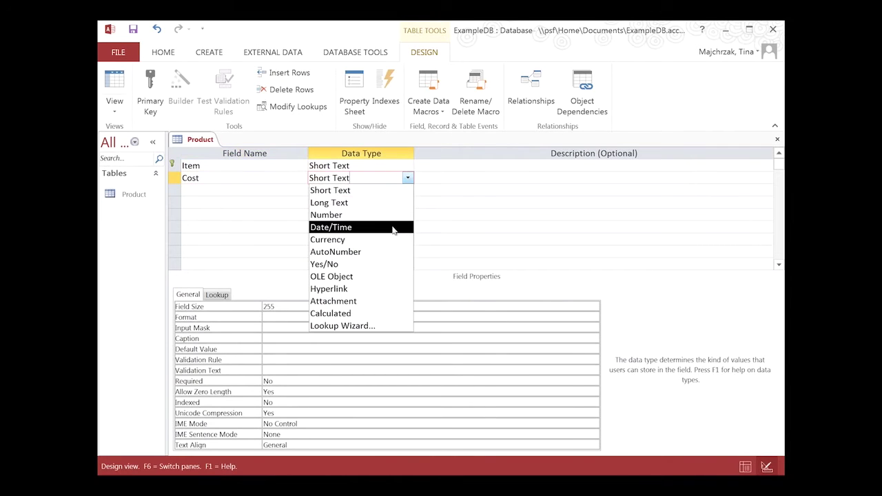
pyautogui.click(376, 240)
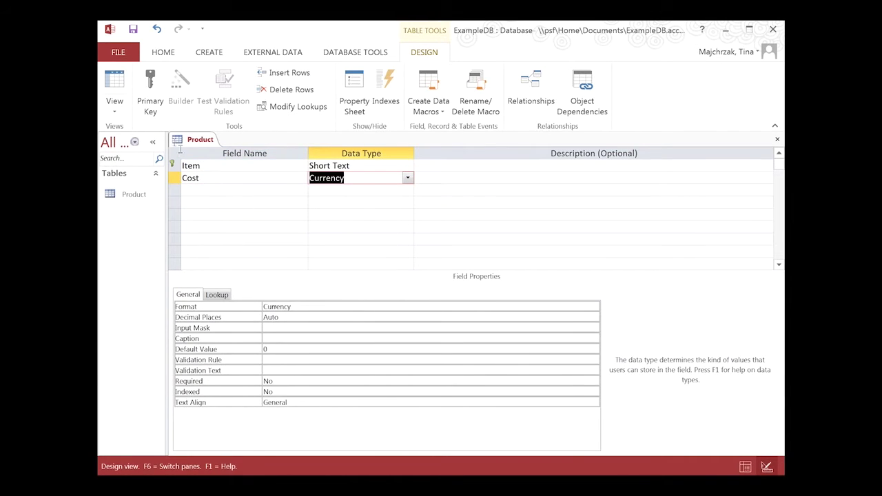
# - Save the Product table design and preview it as a datasheet
pyautogui.click(133, 29)
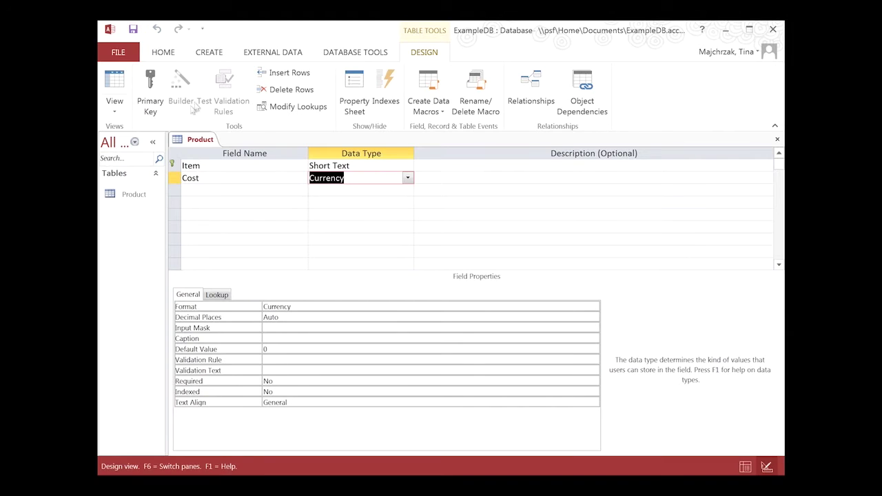
pyautogui.click(114, 111)
pyautogui.click(142, 138)
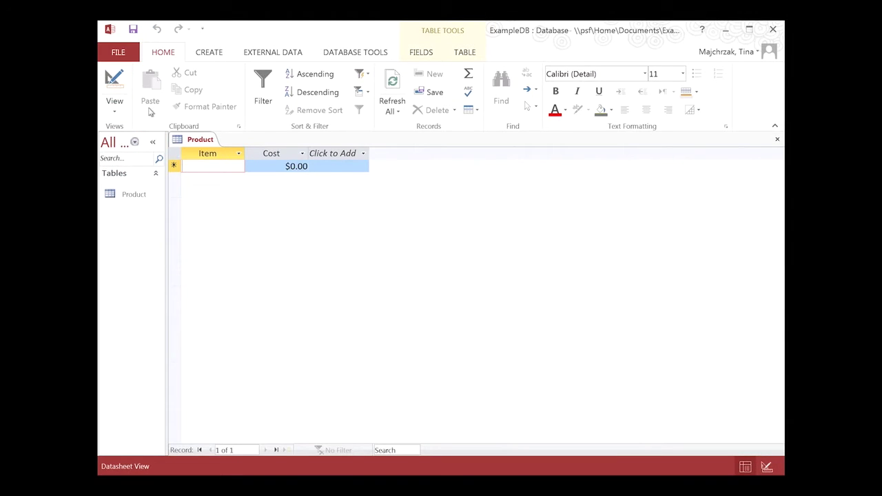
# - Remove Cost's default value of 0 and save the table into Datasheet View
pyautogui.click(119, 106)
pyautogui.click(138, 158)
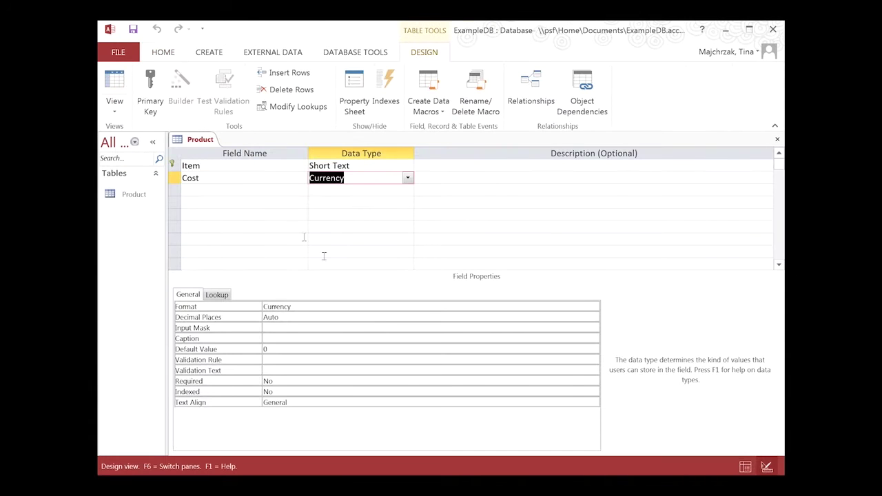
pyautogui.click(281, 349)
pyautogui.press('BackSpace')
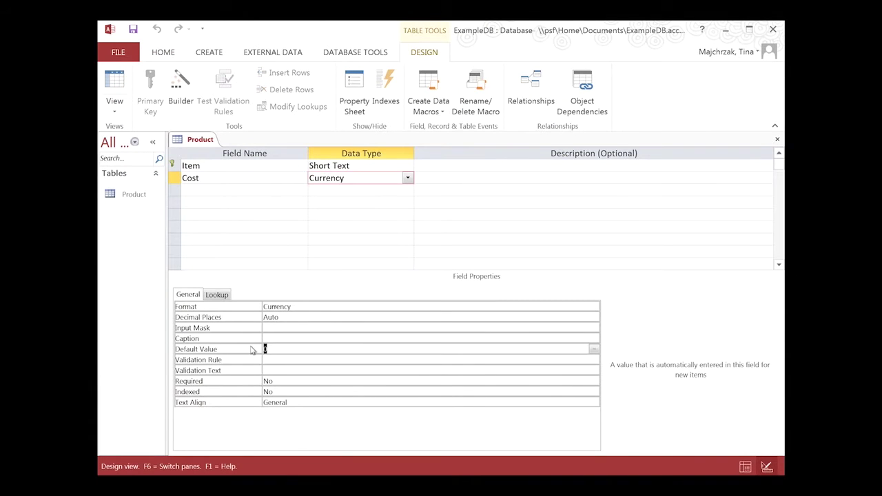
pyautogui.click(116, 81)
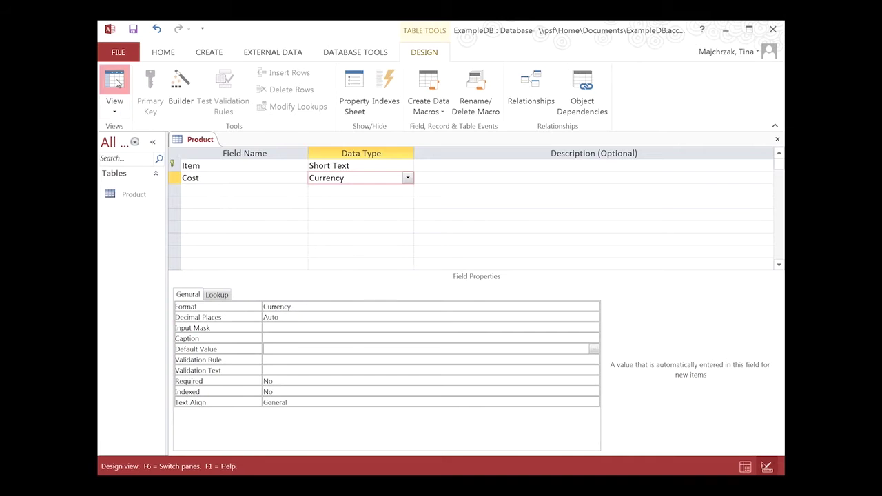
pyautogui.click(376, 312)
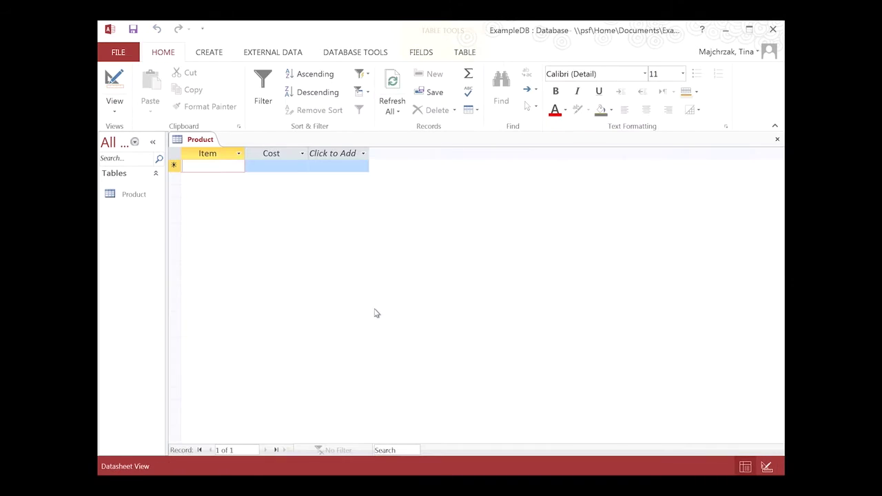
# - Enter Bow Tie with its cost, Fez at $20 and Scarf at $10
pyautogui.write('Bow Tie')
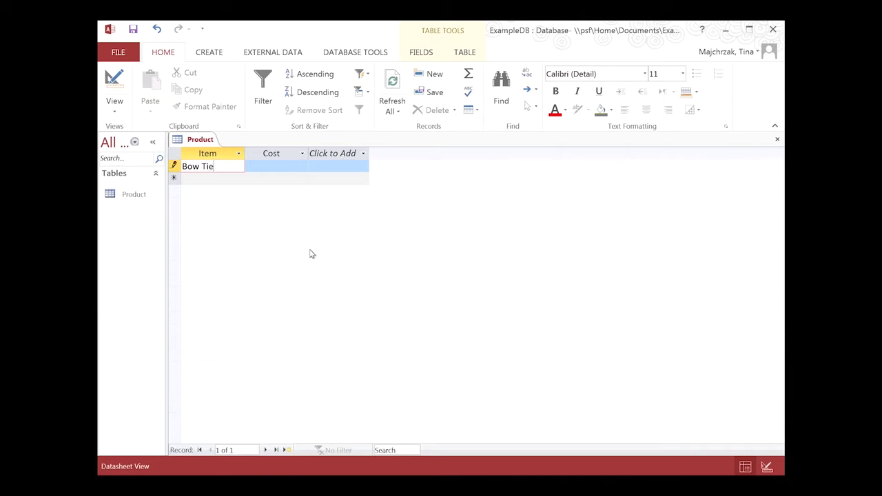
pyautogui.press('Tab')
pyautogui.press('Tab')
pyautogui.write('Fez')
pyautogui.press('Tab')
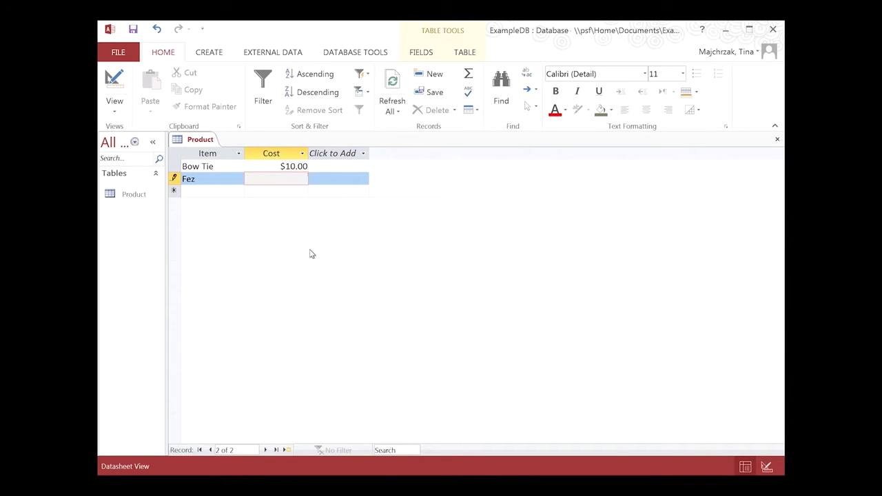
pyautogui.write('20')
pyautogui.press('Tab')
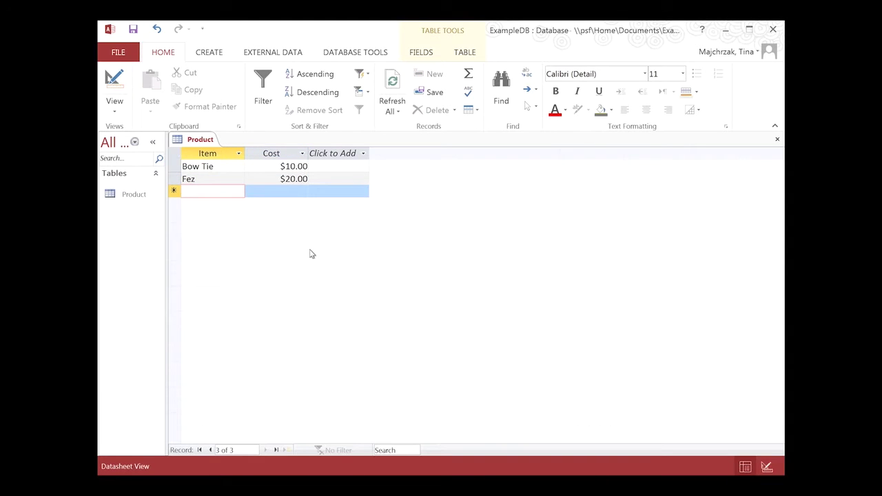
pyautogui.write('Scarf')
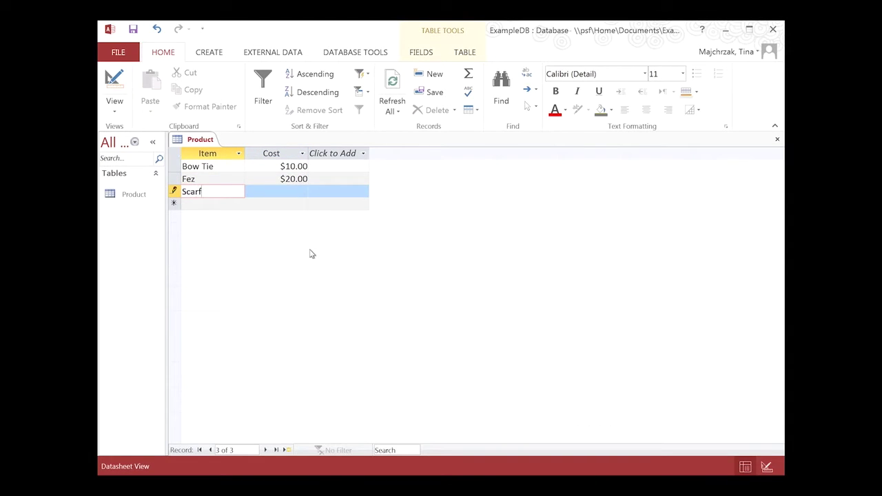
pyautogui.press('Tab')
pyautogui.write('10')
pyautogui.press('Tab')
# - Add Sonic Screwdriver at $25.00 and Tardis Ornament at $5.00
pyautogui.write('Sonic Scred')
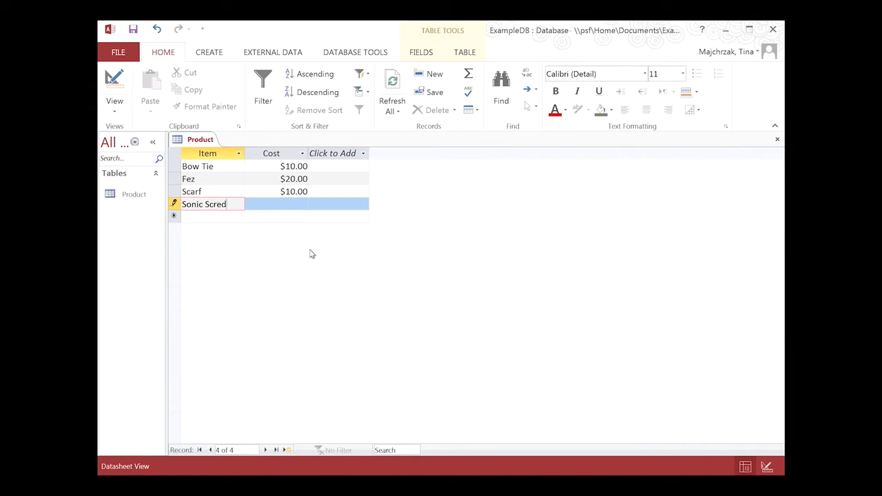
pyautogui.press('BackSpace')
pyautogui.write('wdriver')
pyautogui.press('Tab')
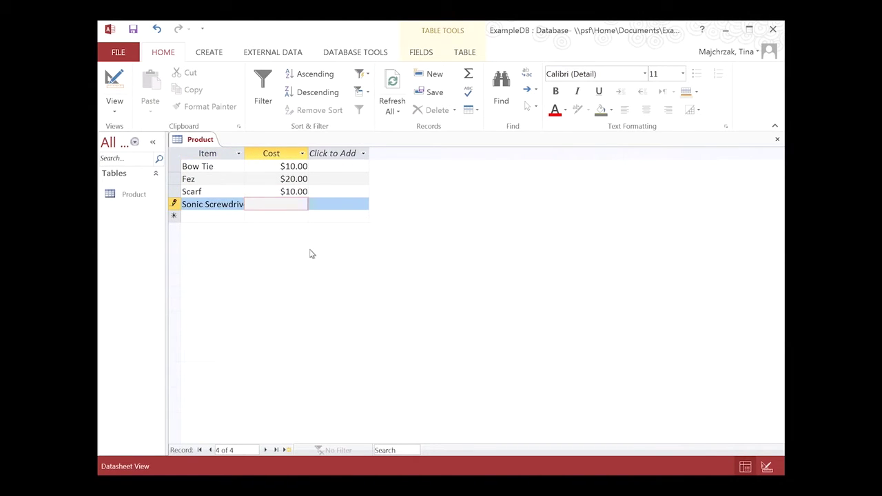
pyautogui.press('Tab')
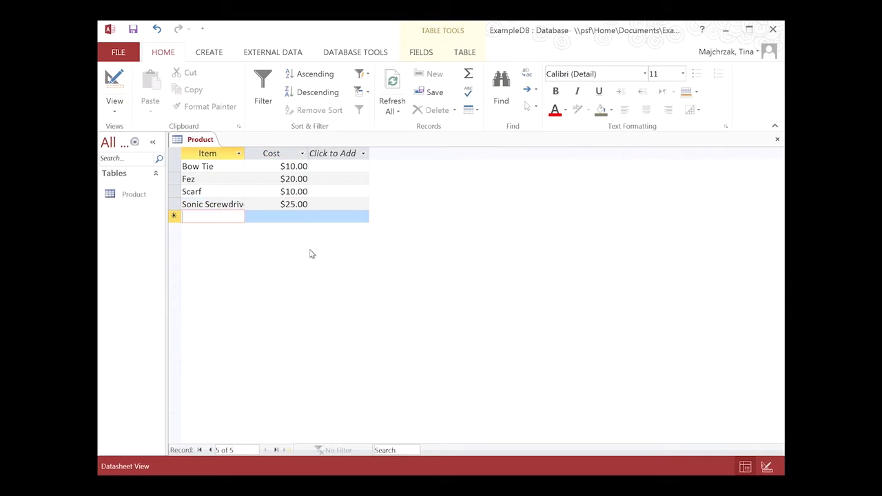
pyautogui.write('Tardis Ornament')
pyautogui.press('Tab')
pyautogui.write('5')
pyautogui.press('Tab')
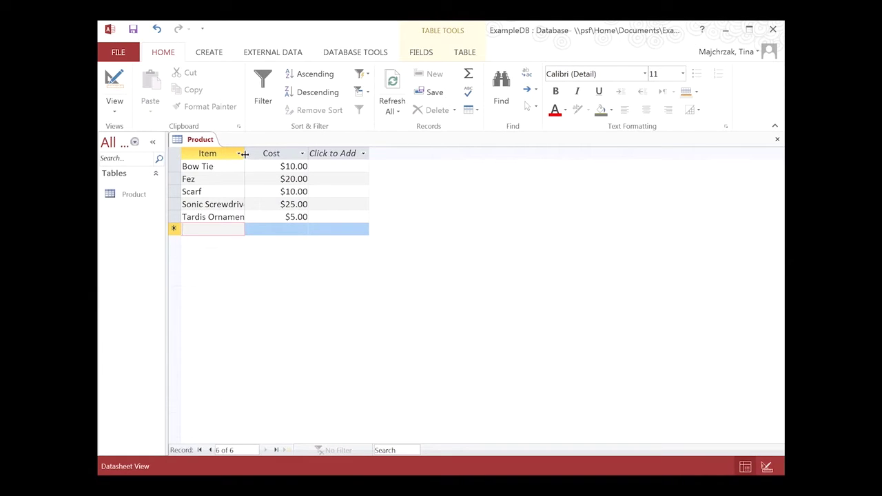
# - Fit the Item and Cost column widths to their contents and close the Product table
pyautogui.moveTo(245, 154); pyautogui.dragTo(255, 154)
pyautogui.click(248, 153)
pyautogui.click(214, 306)
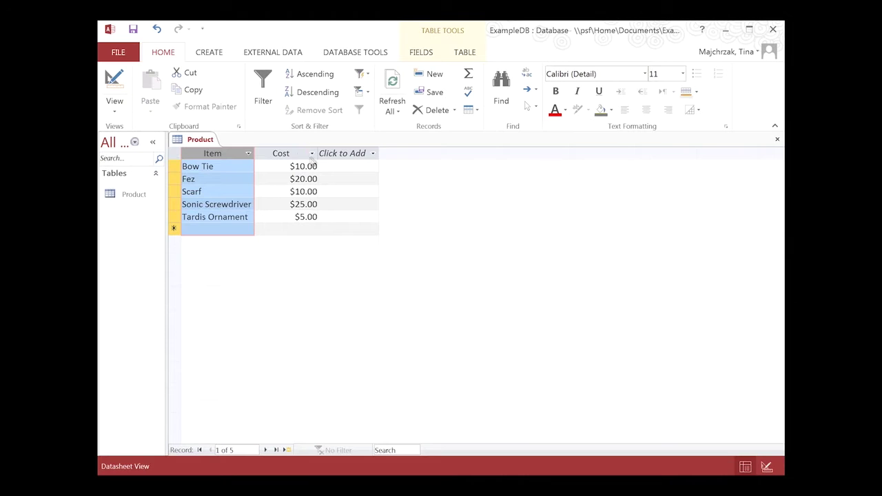
pyautogui.doubleClick(317, 152)
pyautogui.click(318, 150)
pyautogui.click(475, 254)
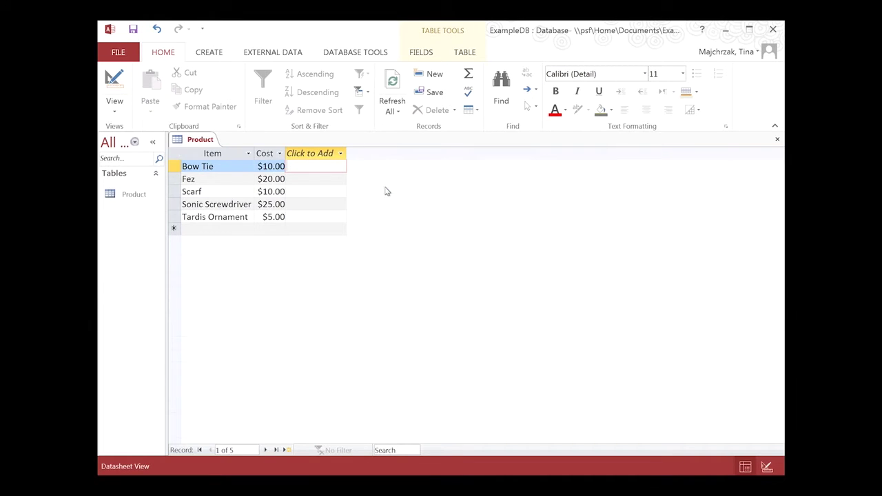
pyautogui.click(776, 140)
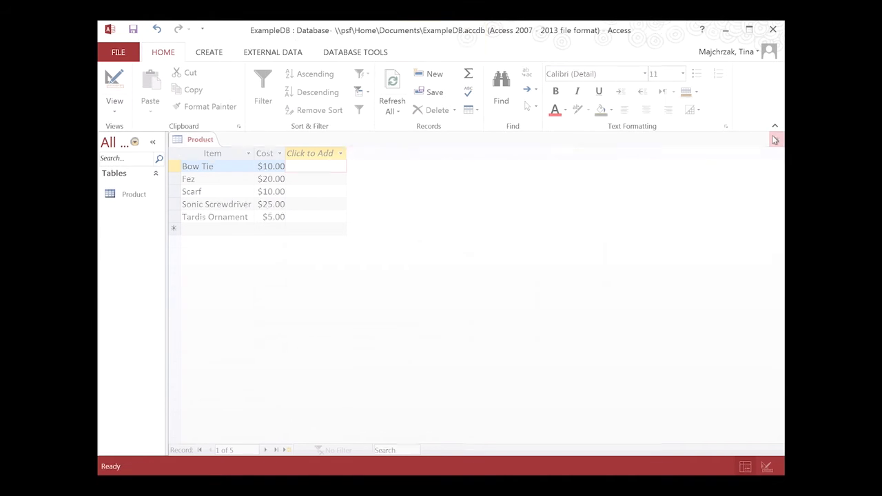
# - Create a new blank table, switch it to Design View, and begin naming it Customers
pyautogui.click(207, 54)
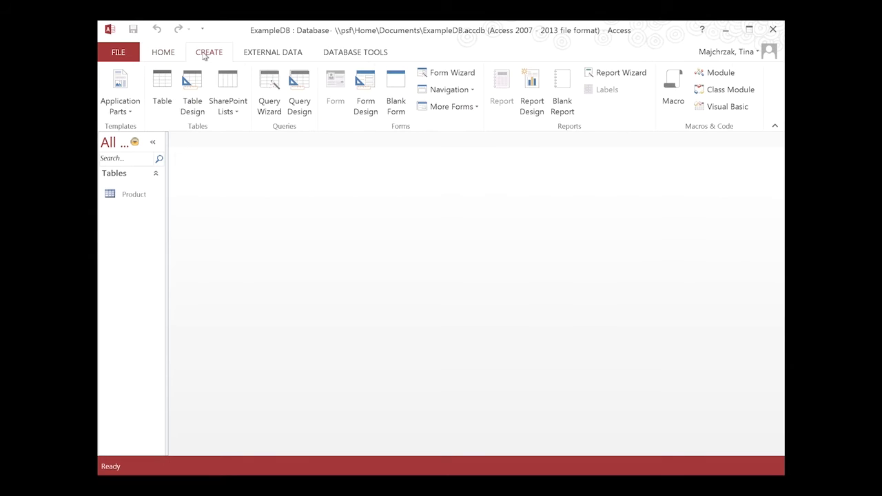
pyautogui.click(167, 86)
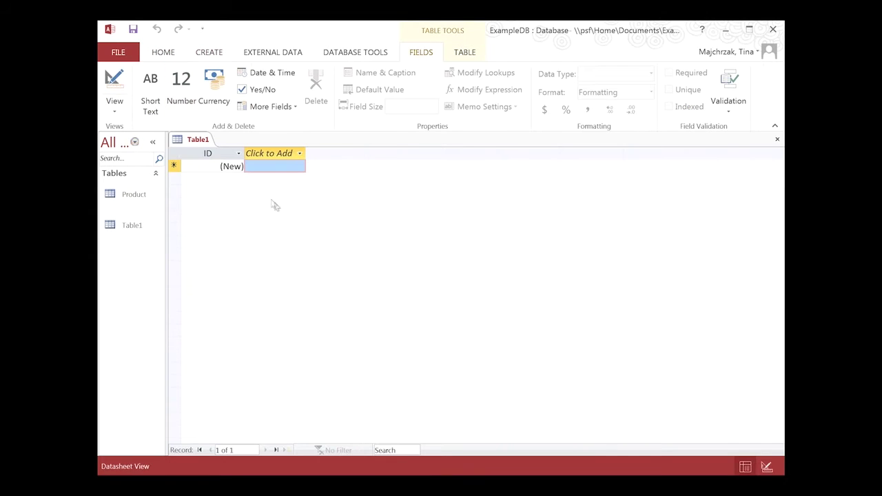
pyautogui.click(114, 79)
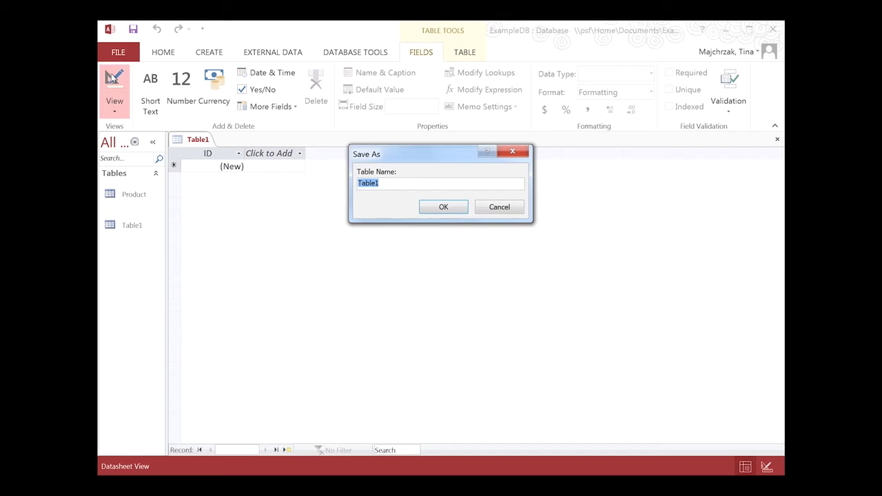
pyautogui.write('Customers')
# - Save the table as Customers and define its Short Text fields from CustNum through Level
pyautogui.click(443, 207)
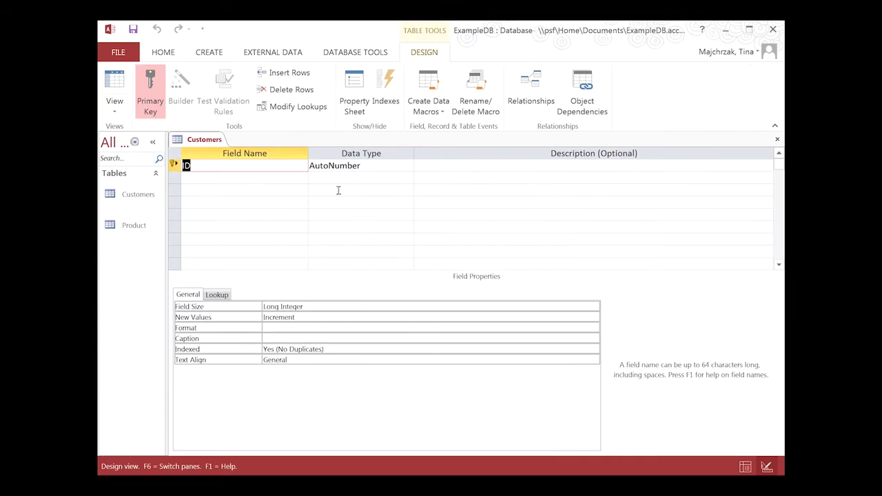
pyautogui.write('Cu')
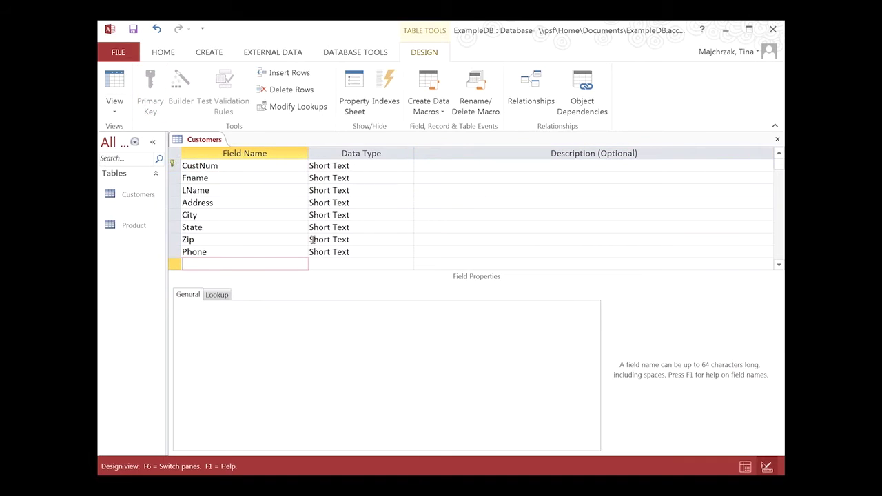
pyautogui.write('Leve')
pyautogui.write('l')
pyautogui.press('Tab')
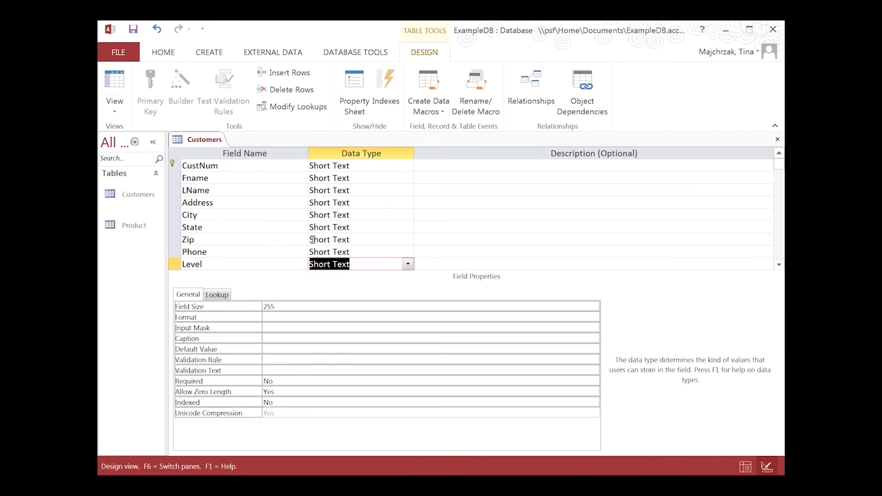
# - Set the Fname and LName field sizes to 25
pyautogui.click(223, 180)
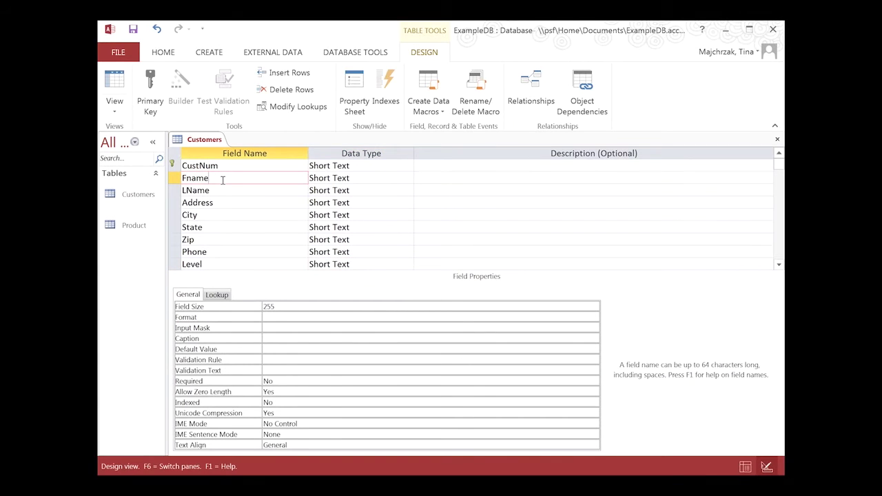
pyautogui.click(287, 309)
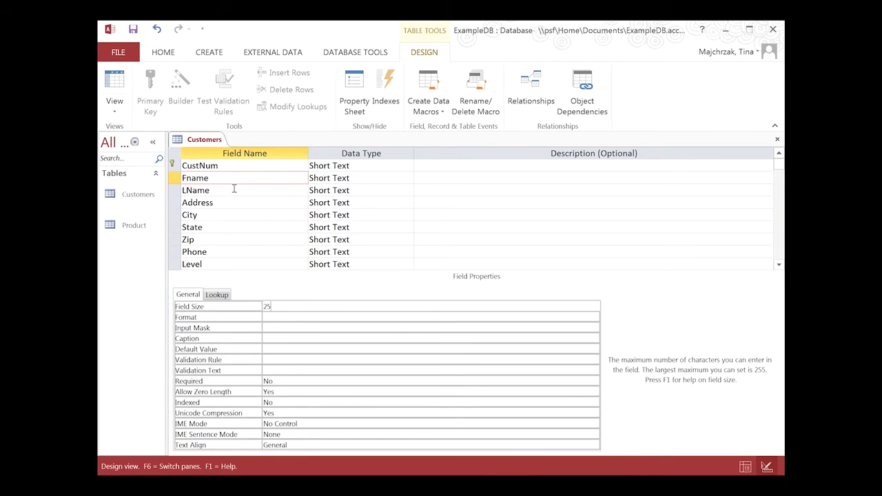
pyautogui.click(234, 189)
pyautogui.click(278, 308)
pyautogui.write('5')
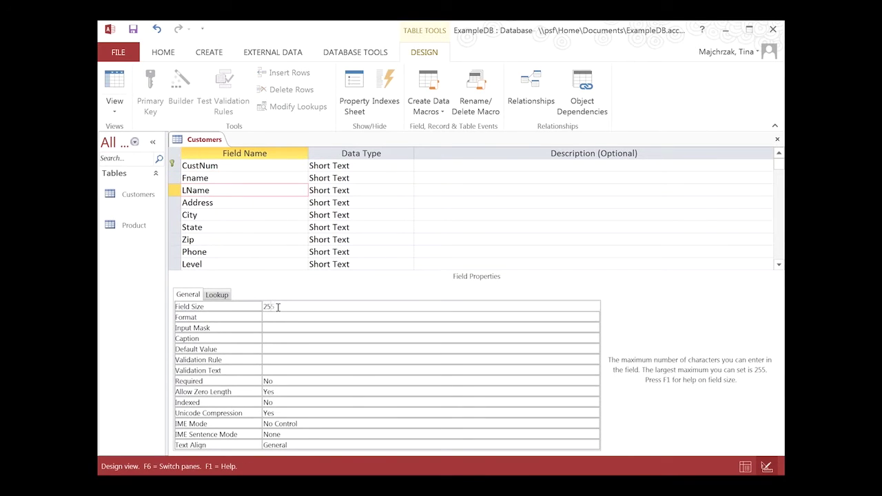
# - Adjust the Zip field size, set State's size to 2, and switch to Datasheet View
pyautogui.click(212, 239)
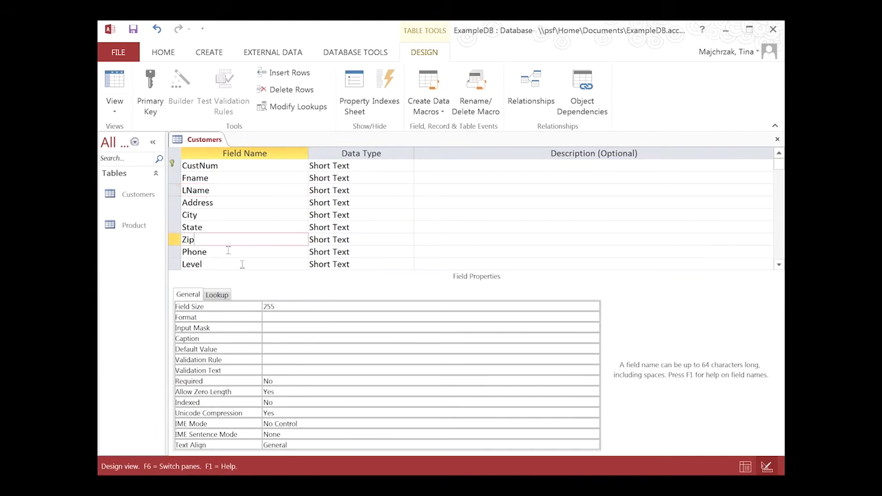
pyautogui.click(281, 306)
pyautogui.write('55')
pyautogui.click(233, 225)
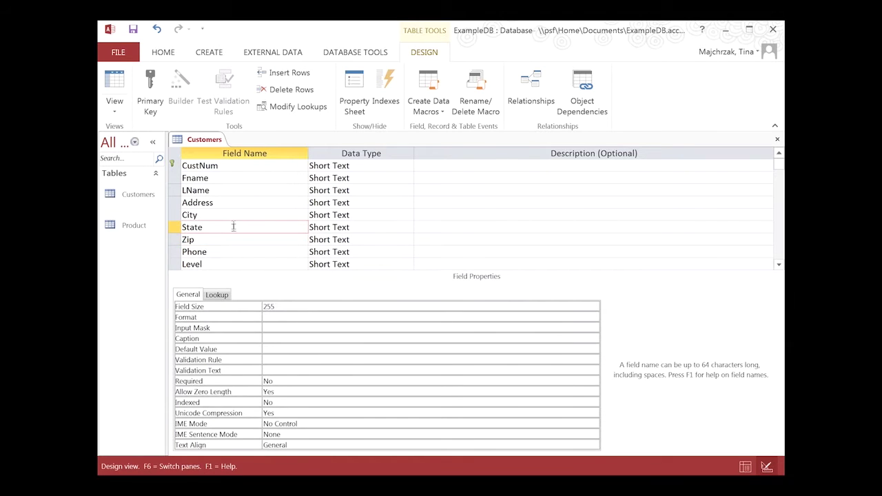
pyautogui.click(279, 305)
pyautogui.press('BackSpace')
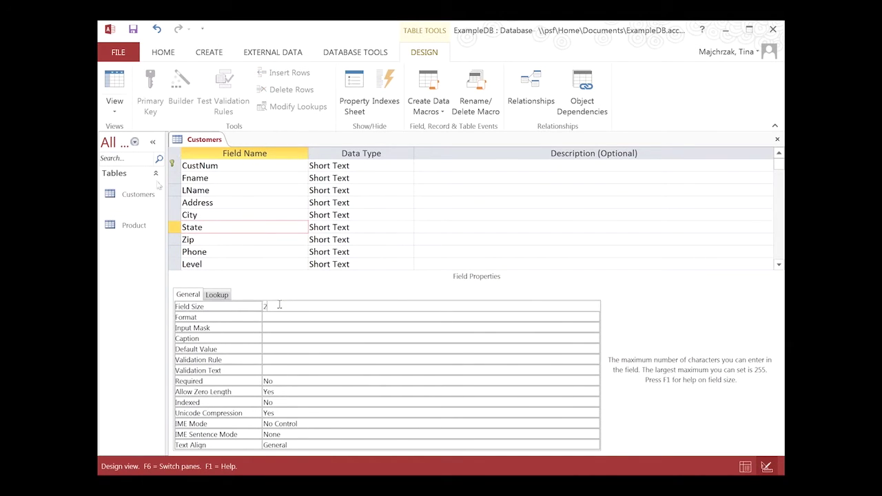
pyautogui.click(122, 107)
pyautogui.click(138, 133)
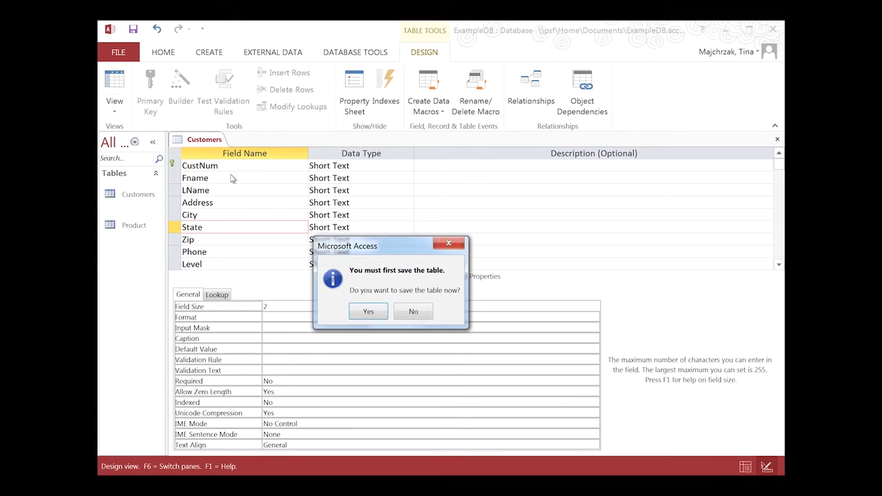
# - Save the Customers table and start the first record with the customer number and full name
pyautogui.click(367, 312)
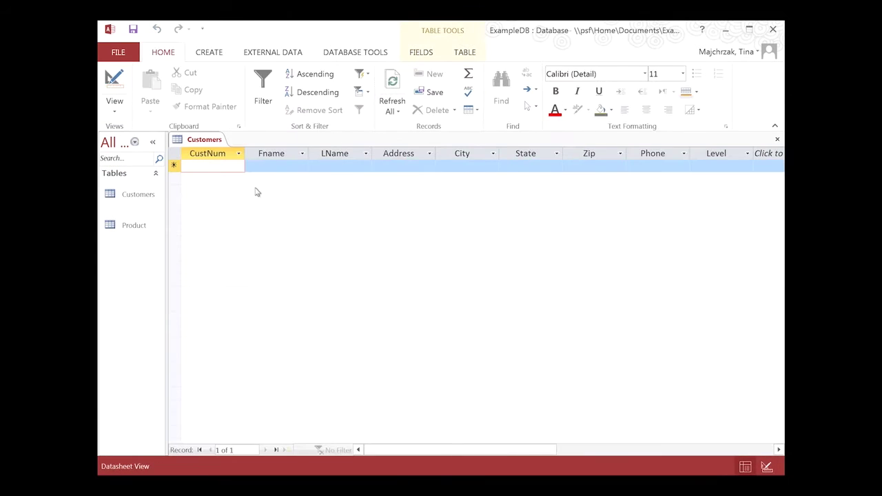
pyautogui.click(117, 108)
pyautogui.click(118, 107)
pyautogui.click(218, 169)
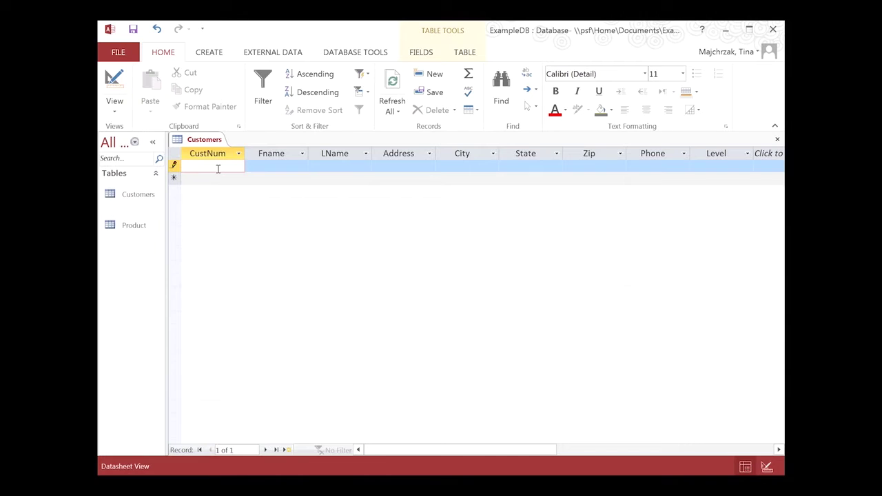
pyautogui.write('1000')
pyautogui.press('Tab')
pyautogui.write('Rose')
pyautogui.press('Tab')
pyautogui.write('Tyler')
# - Fill in the customer's address, city, state, zip and phone, set Level to Gold, and save
pyautogui.press('Tab')
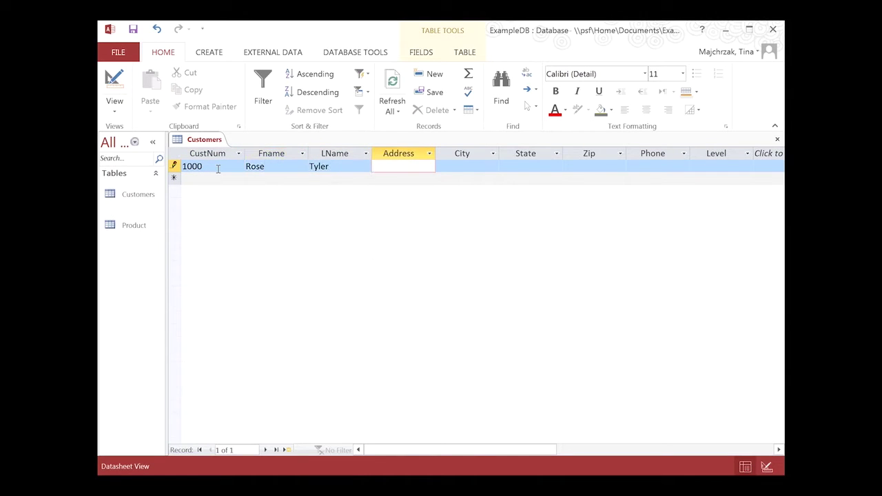
pyautogui.write('1003 Happy Lane')
pyautogui.press('Tab')
pyautogui.write('Holiday')
pyautogui.press('Tab')
pyautogui.write('FL')
pyautogui.press('Tab')
pyautogui.write('33355')
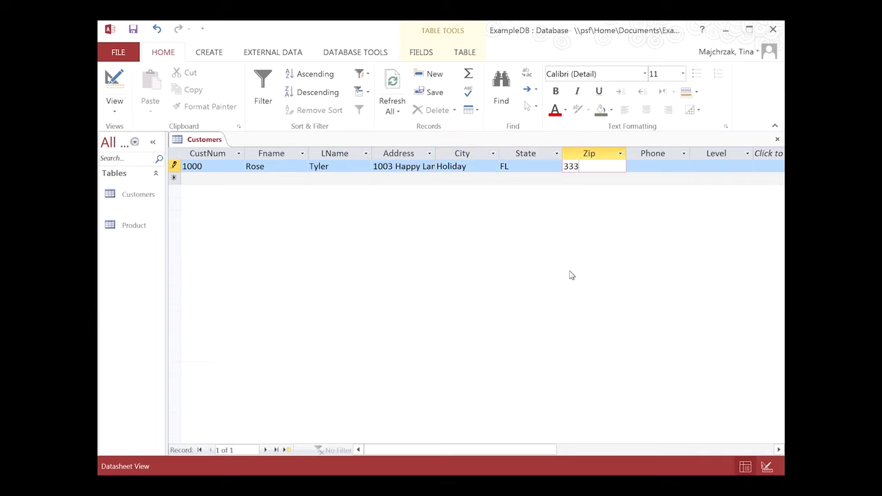
pyautogui.press('Tab')
pyautogui.write('813')
pyautogui.write('12')
pyautogui.press('Tab')
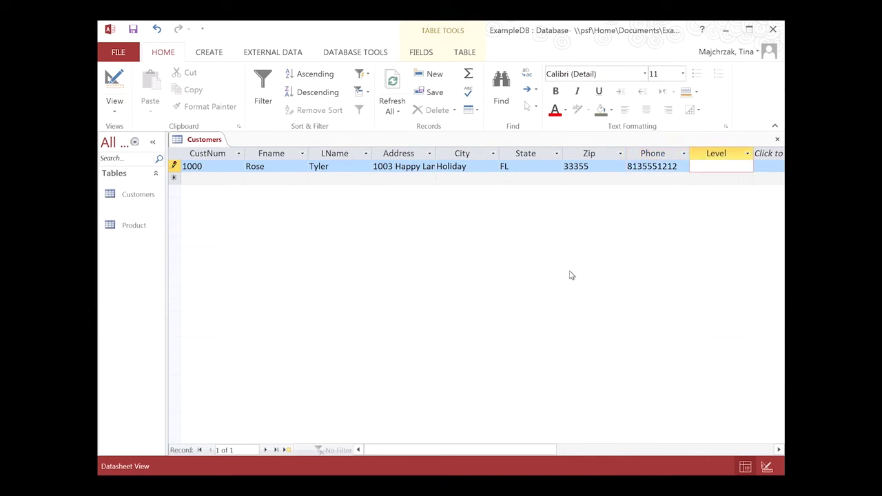
pyautogui.write('Gold')
pyautogui.click(134, 30)
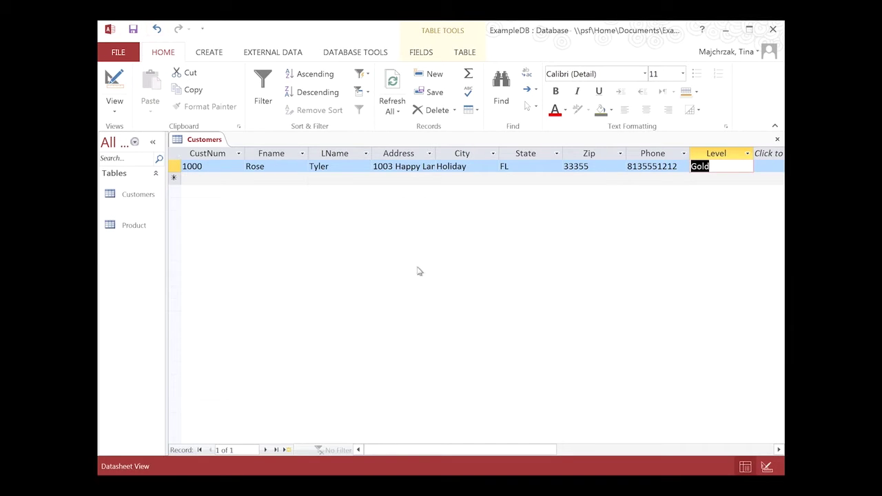
# - In Customers' Design View, launch the Input Mask Wizard for the Phone field
pyautogui.click(116, 84)
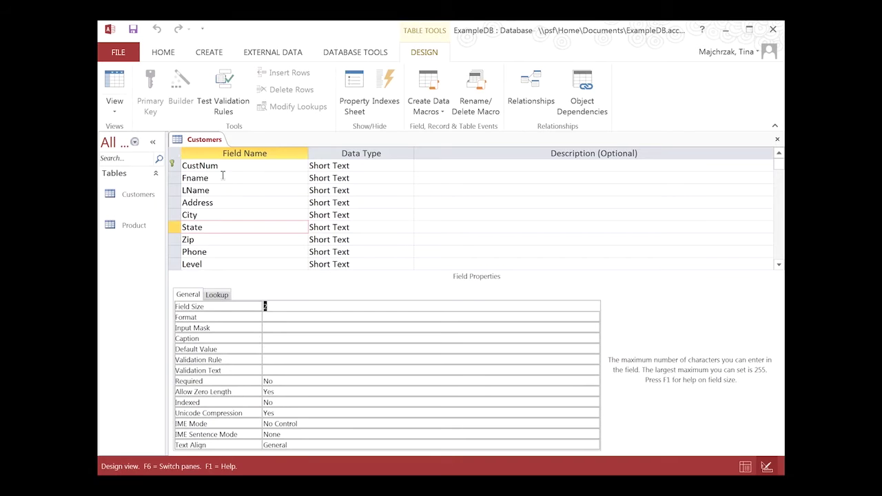
pyautogui.click(218, 252)
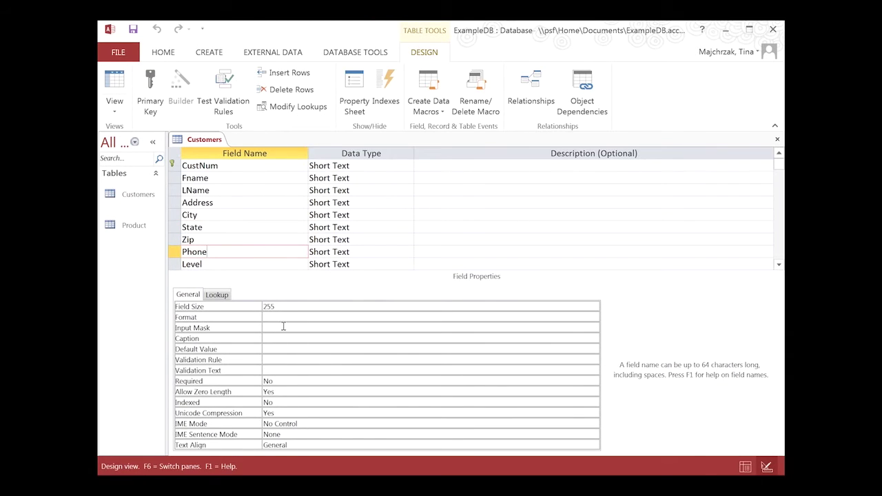
pyautogui.click(283, 327)
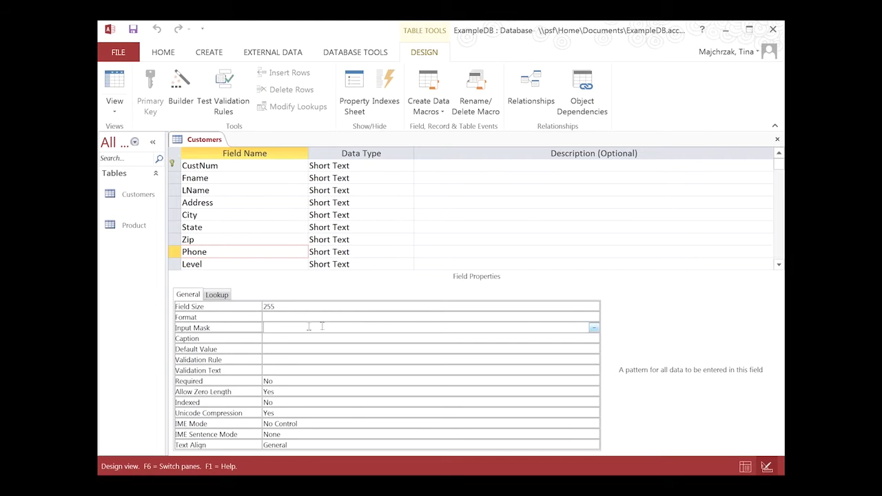
pyautogui.click(594, 329)
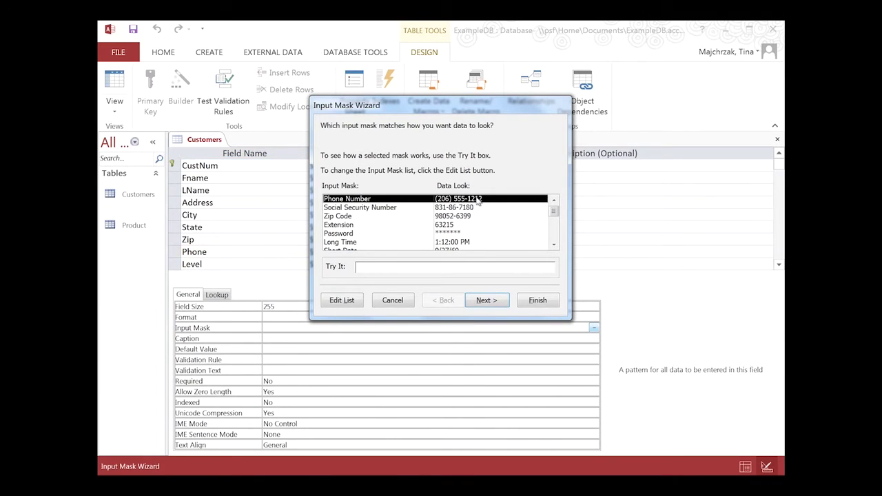
# - Apply the Phone Number input mask with # placeholders, stored with symbols, then return to Datasheet View
pyautogui.click(486, 301)
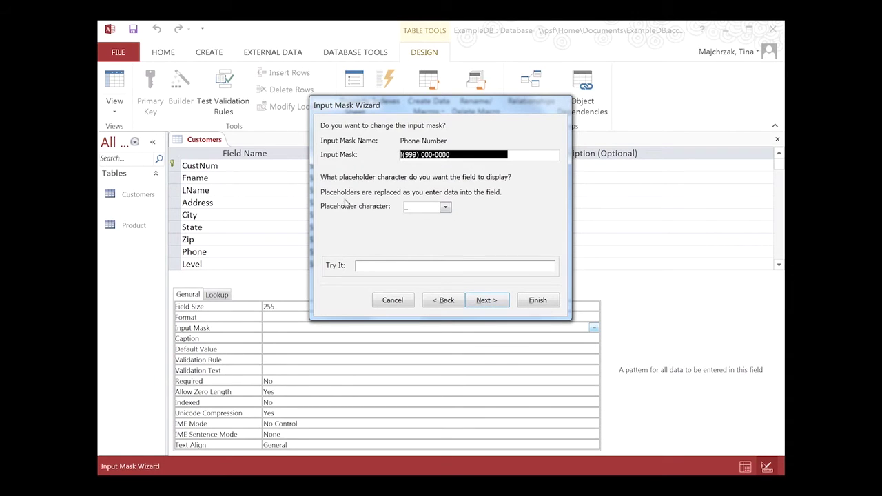
pyautogui.click(446, 208)
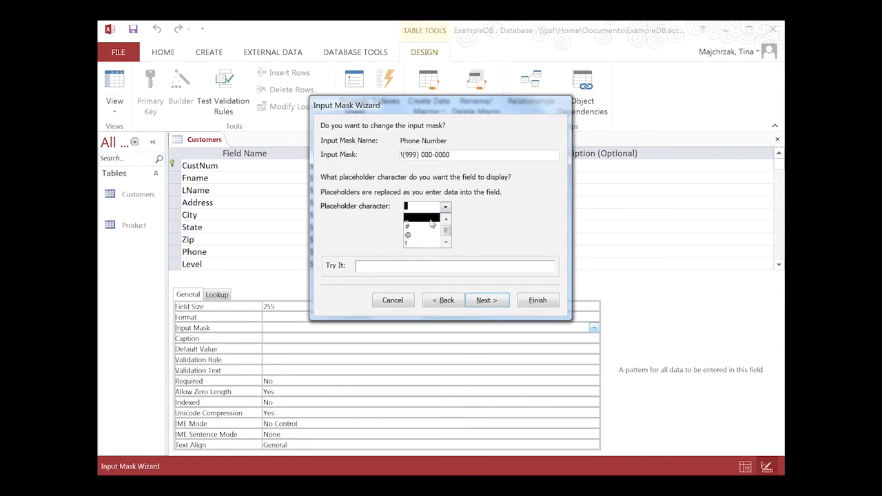
pyautogui.click(425, 227)
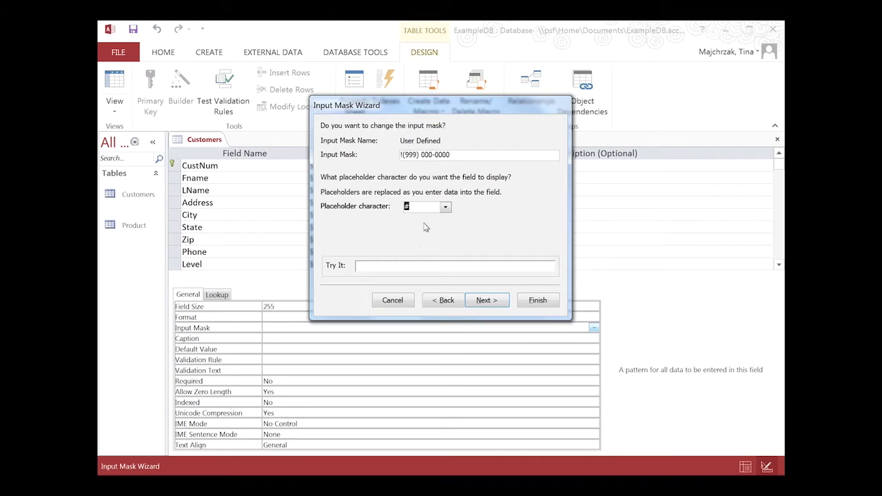
pyautogui.click(494, 308)
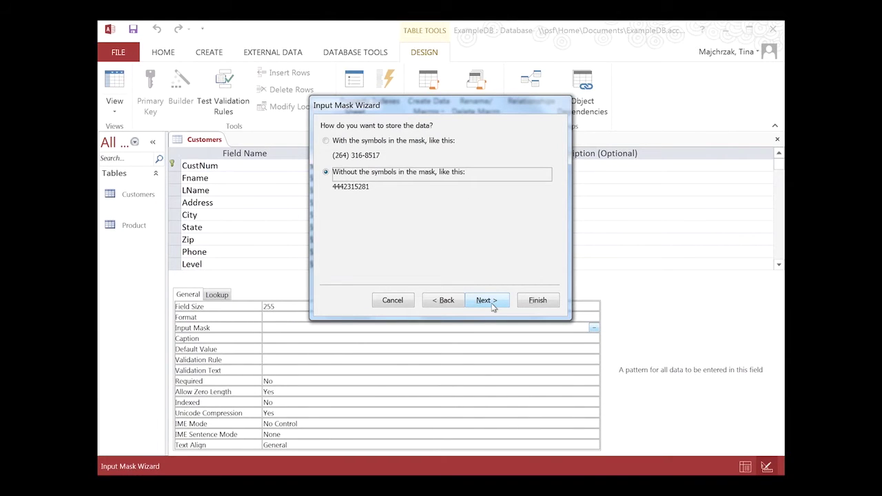
pyautogui.click(327, 141)
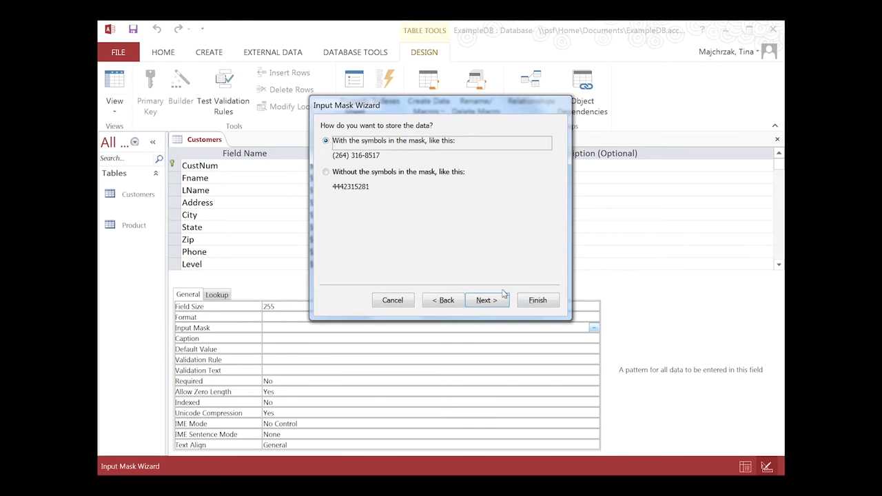
pyautogui.click(537, 302)
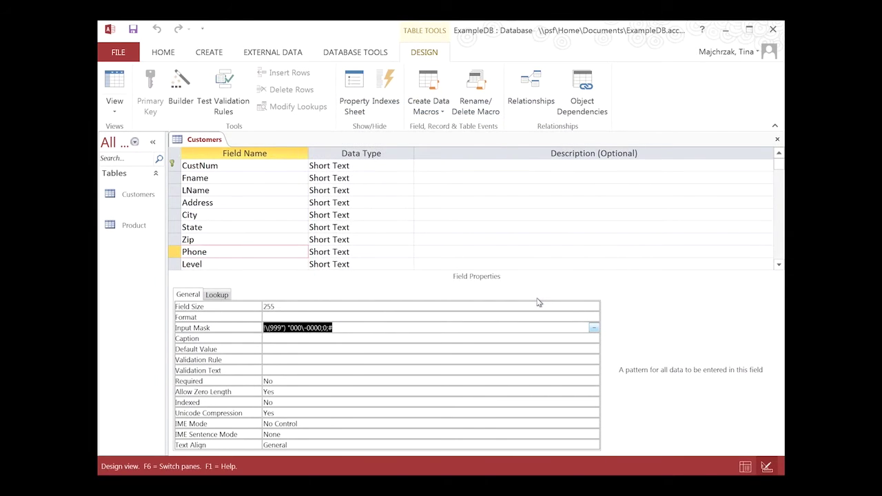
pyautogui.click(116, 90)
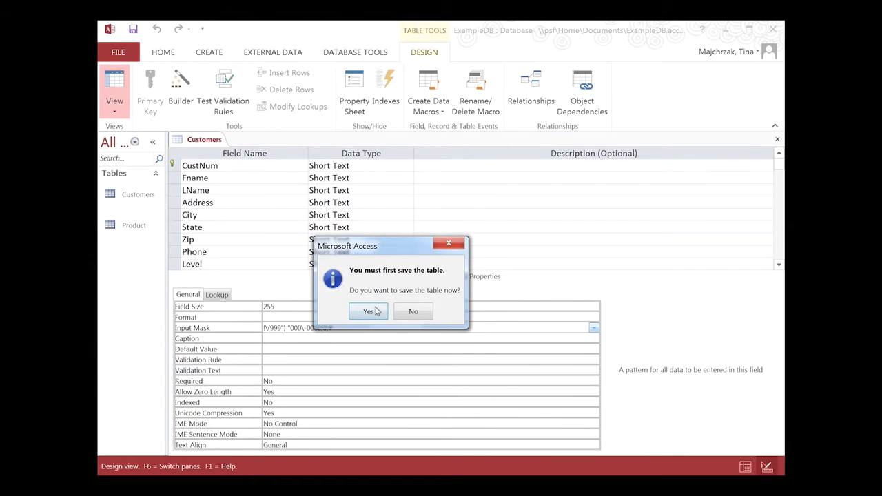
# - Save the Customers table and start a second record with the customer number, names and street address
pyautogui.click(369, 312)
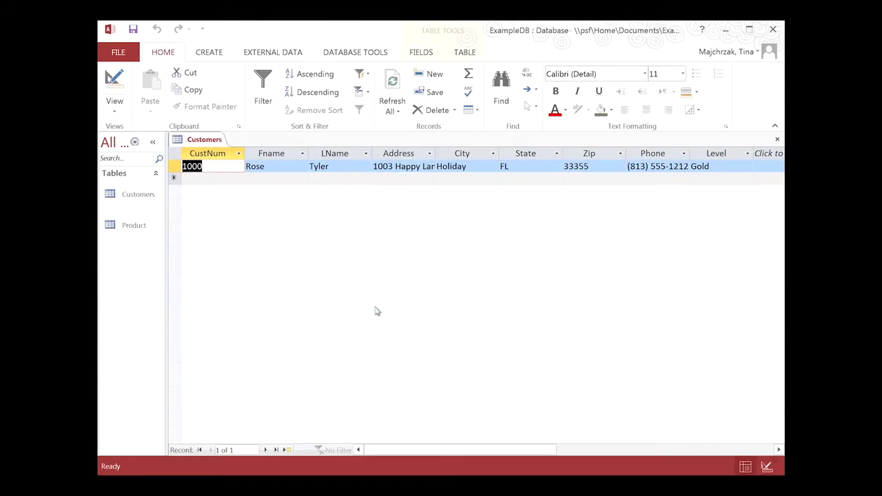
pyautogui.click(210, 177)
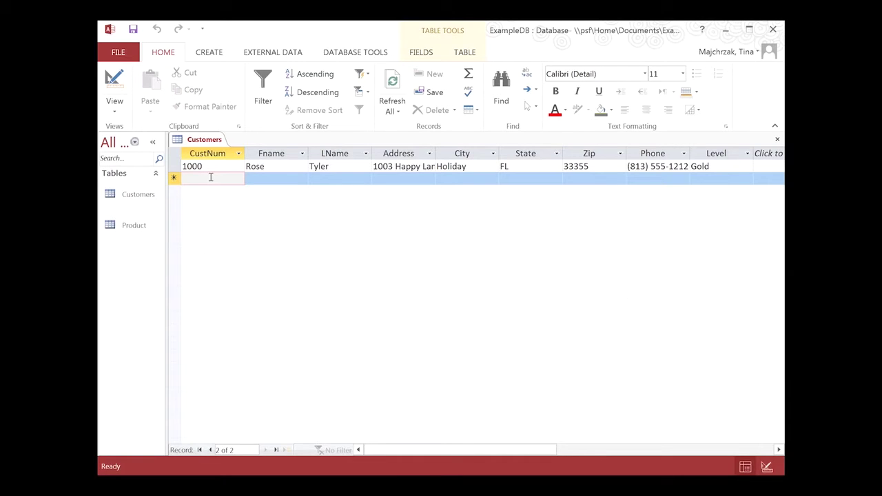
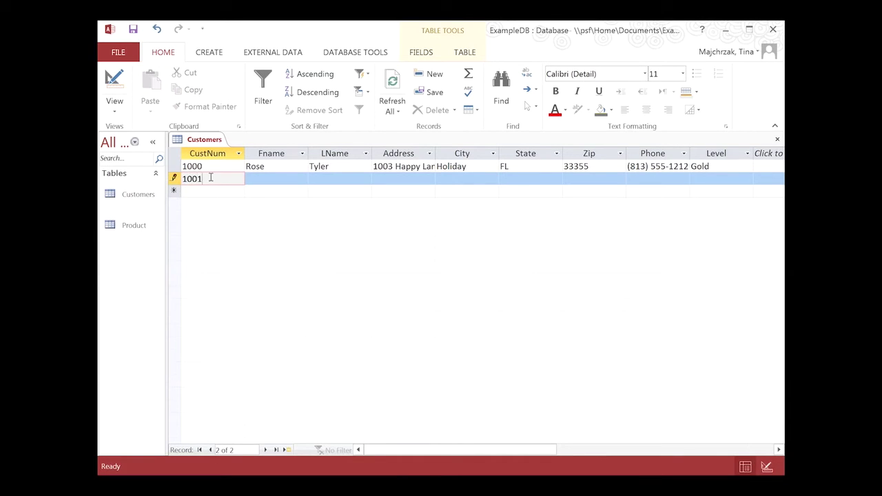
pyautogui.press('Tab')
pyautogui.press('Tab')
pyautogui.press('Tab')
# - Fill in the city, state, zip and masked phone number, set Level to Silver, and save
pyautogui.press('Tab')
pyautogui.write('Sarasota')
pyautogui.press('Tab')
pyautogui.write('FL')
pyautogui.press('Tab')
pyautogui.write('38729')
pyautogui.press('Tab')
pyautogui.write('8')
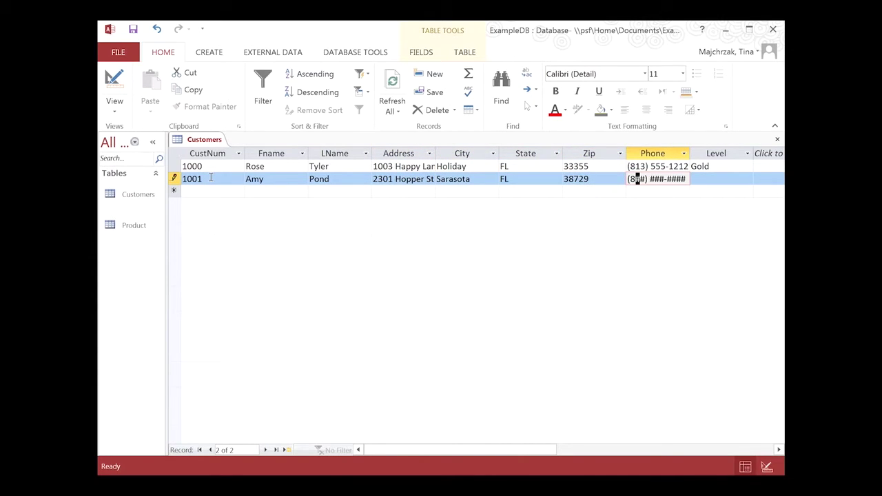
pyautogui.write('13) 555-2121')
pyautogui.click(706, 178)
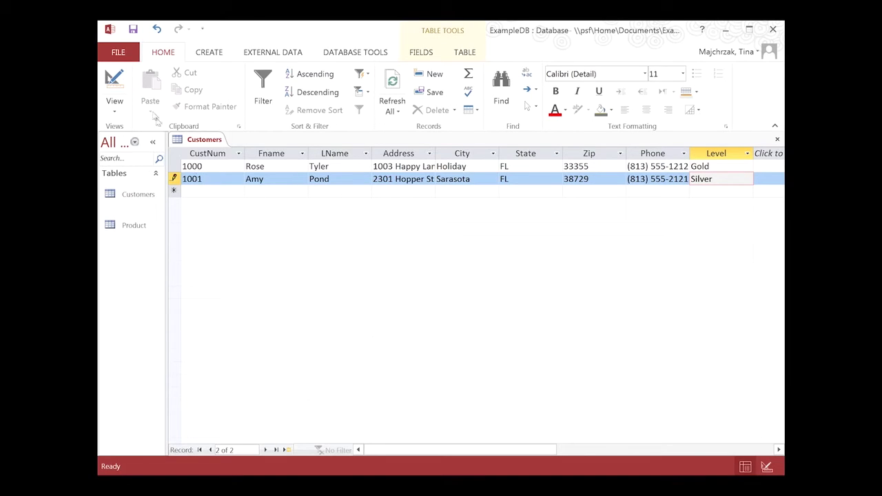
pyautogui.click(133, 29)
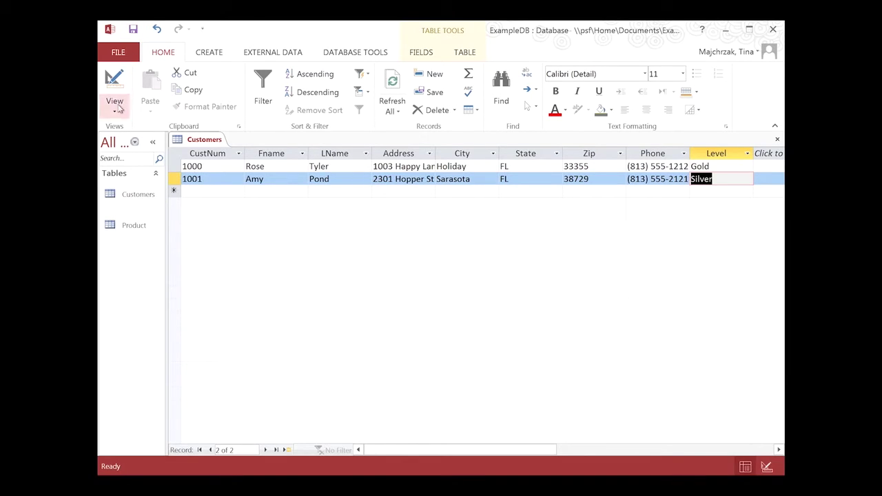
# - Return Customers to Design view and open the Level field's Data Type list
pyautogui.click(118, 104)
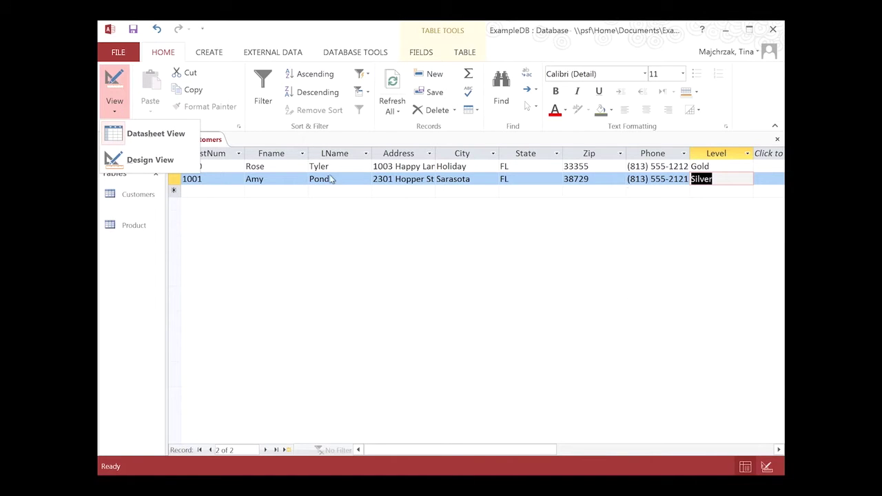
pyautogui.click(148, 159)
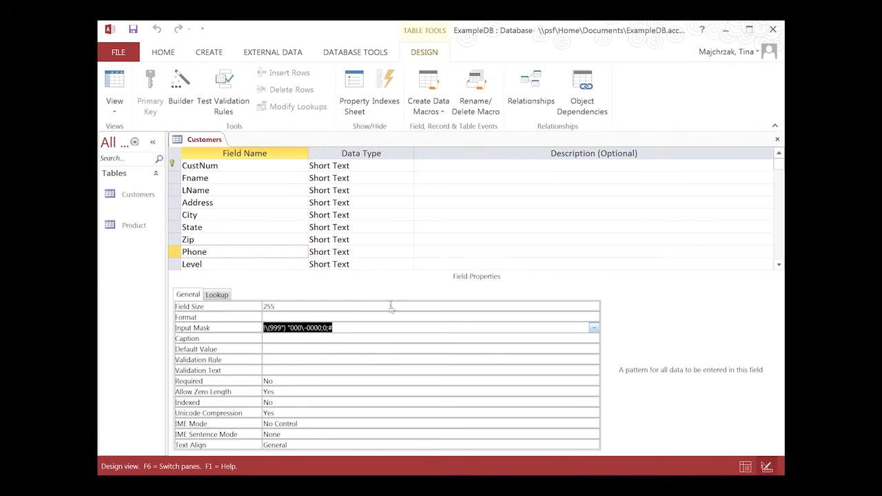
pyautogui.click(257, 264)
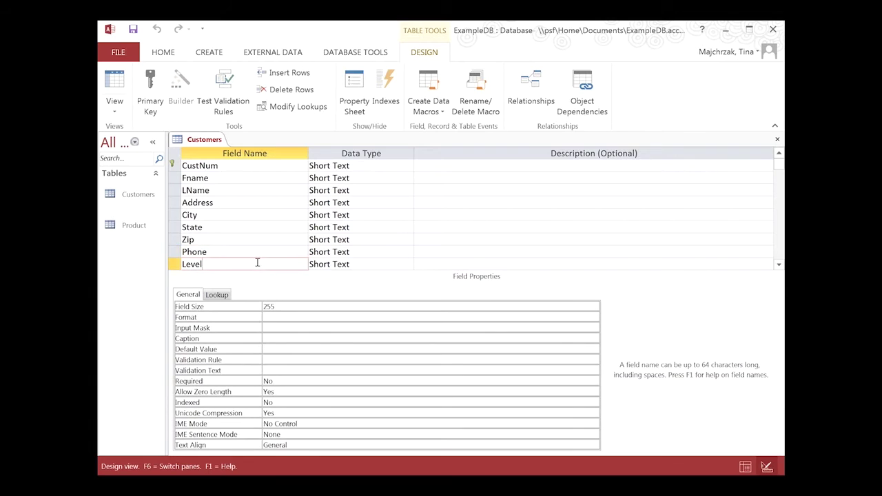
pyautogui.click(371, 262)
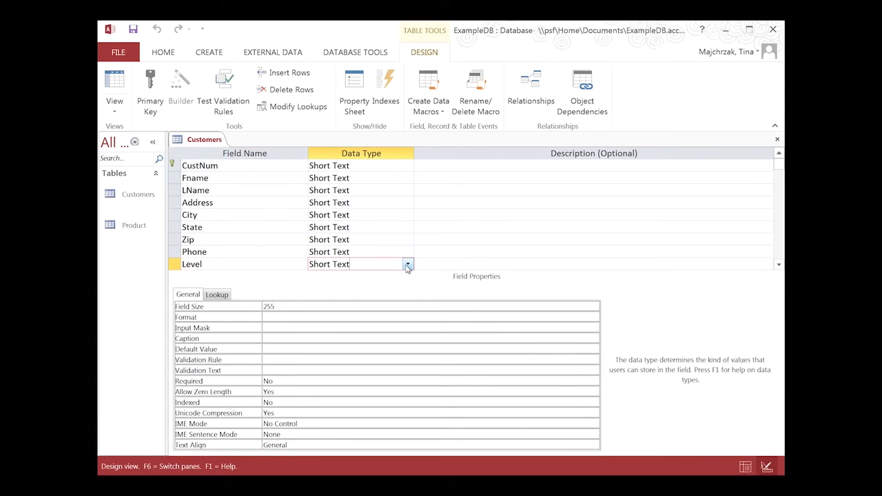
pyautogui.click(407, 266)
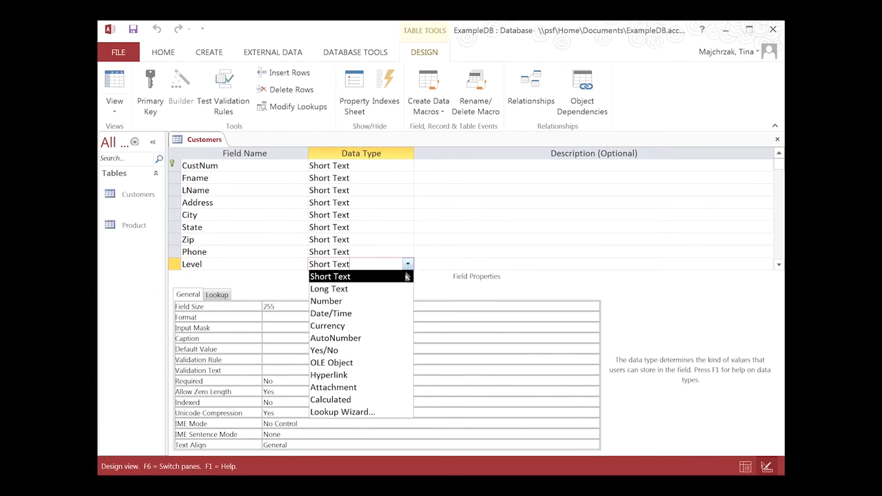
# - Start the Lookup Wizard on Level, choosing to type in the values yourself
pyautogui.click(370, 413)
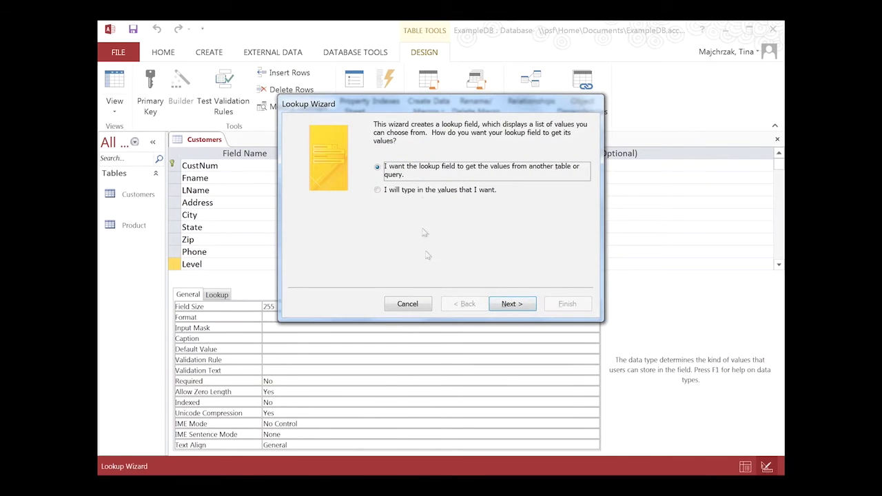
pyautogui.click(412, 195)
pyautogui.click(512, 304)
# - Enter Gold, Silver and Bronze as lookup values, tick Limit To List and finish
pyautogui.click(347, 201)
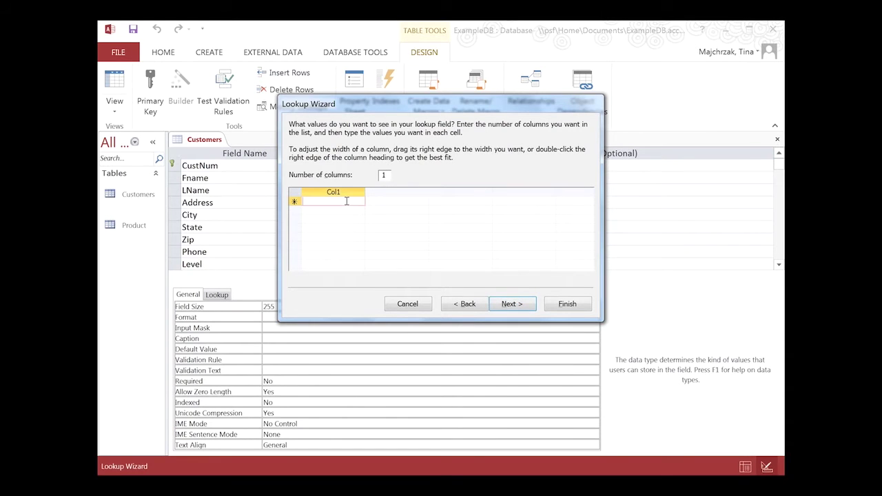
pyautogui.write('Gold')
pyautogui.press('Return')
pyautogui.write('Silver')
pyautogui.press('Return')
pyautogui.write('Bronze')
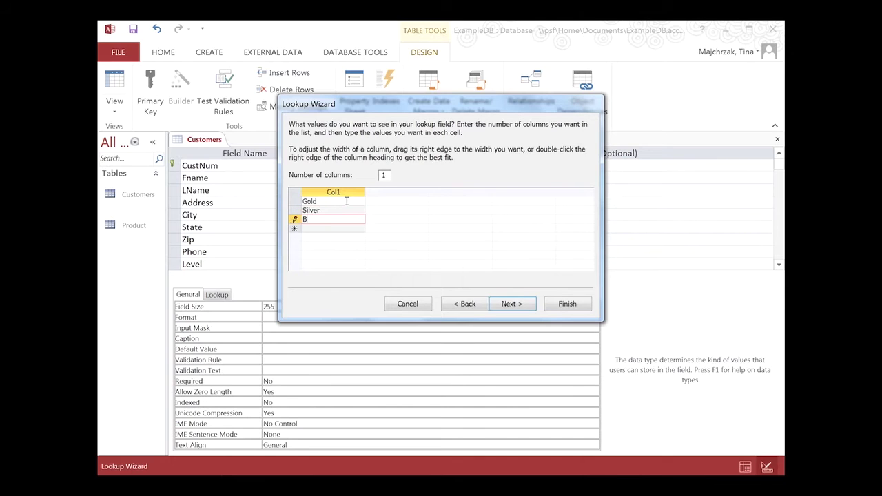
pyautogui.click(517, 305)
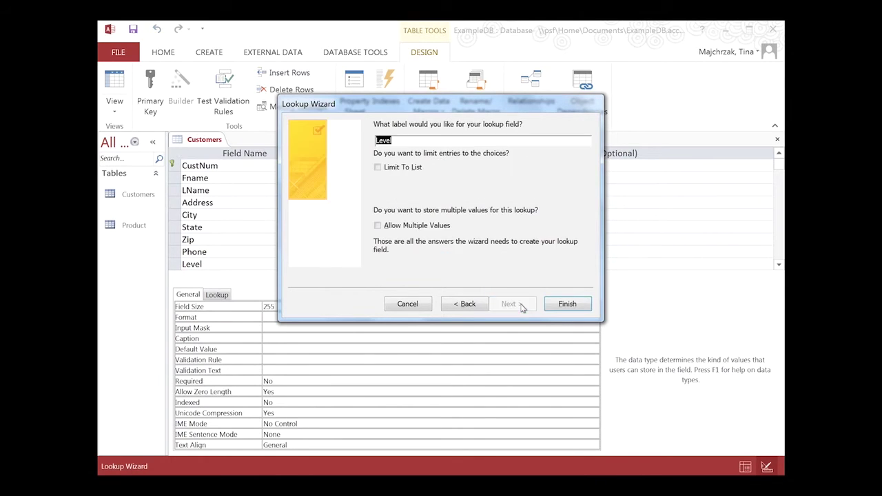
pyautogui.click(378, 168)
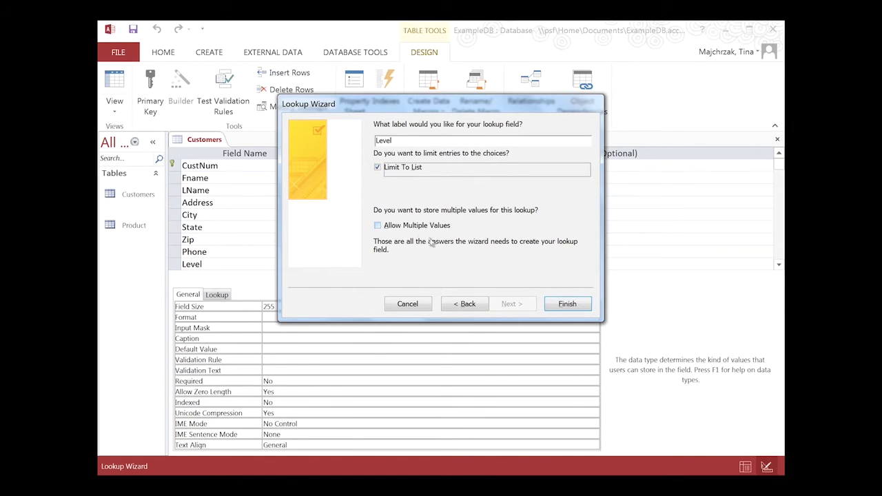
pyautogui.click(559, 304)
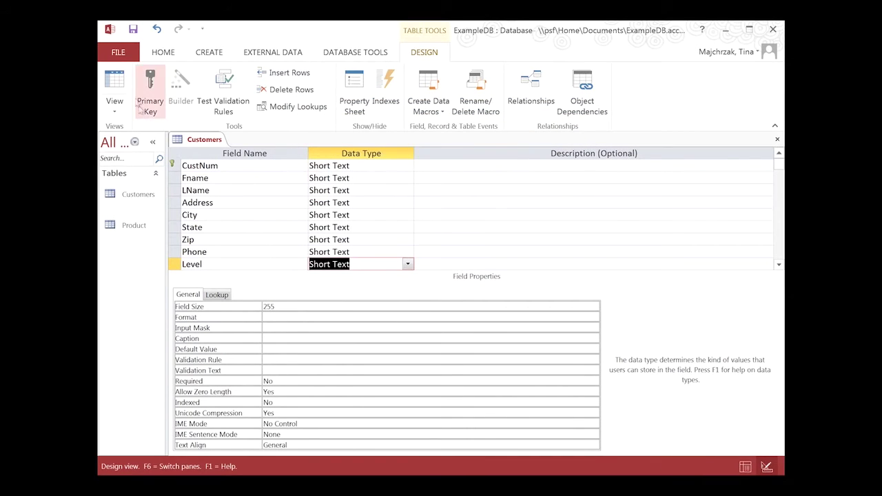
# - Save the design and in Datasheet view start a third record with number, names and street address
pyautogui.click(133, 29)
pyautogui.click(117, 81)
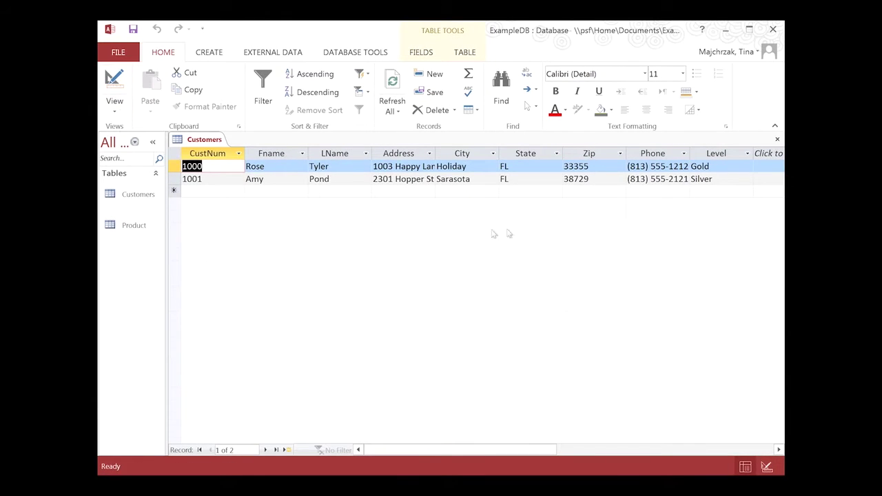
pyautogui.click(209, 191)
pyautogui.write('1002')
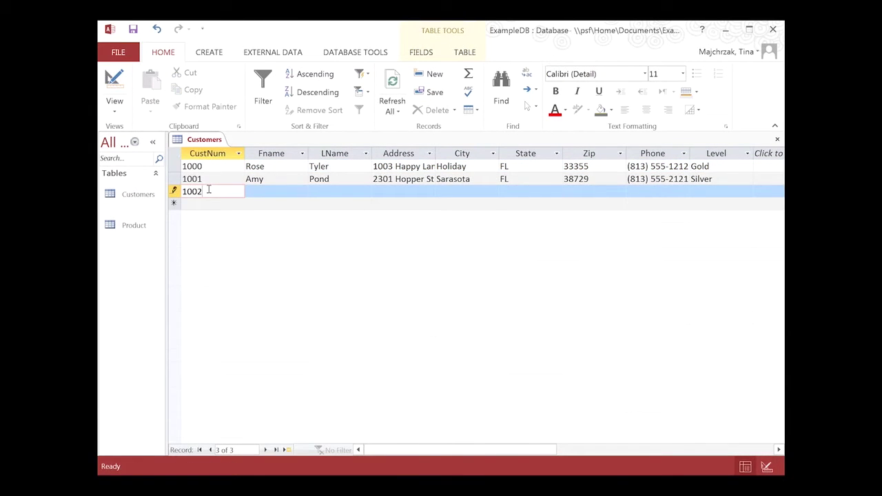
pyautogui.press('Tab')
pyautogui.write('Donna')
pyautogui.press('Tab')
pyautogui.write('Noble')
pyautogui.press('Tab')
pyautogui.write('4432 Free Spirit')
# - Enter the third customer's city, state, zip and phone number
pyautogui.press('Tab')
pyautogui.write('Lakeland')
pyautogui.press('Tab')
pyautogui.write('FL')
pyautogui.press('Tab')
pyautogui.write('34526')
pyautogui.press('Tab')
pyautogui.write('813) 555-7227')
# - Set this customer's Level to Gold from the lookup list and save the table
pyautogui.press('Tab')
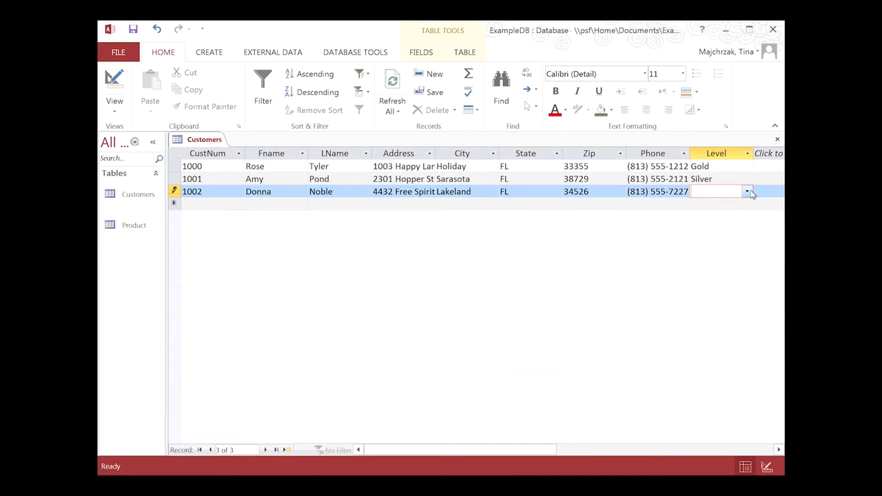
pyautogui.click(748, 192)
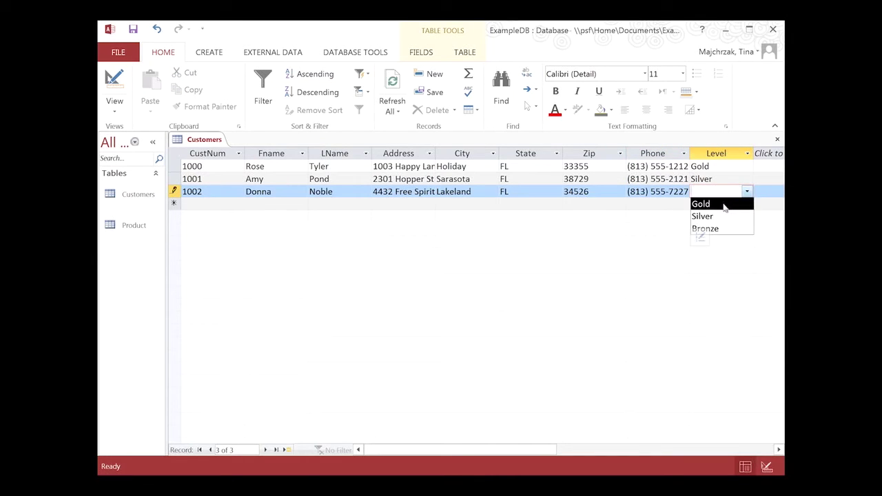
pyautogui.click(723, 205)
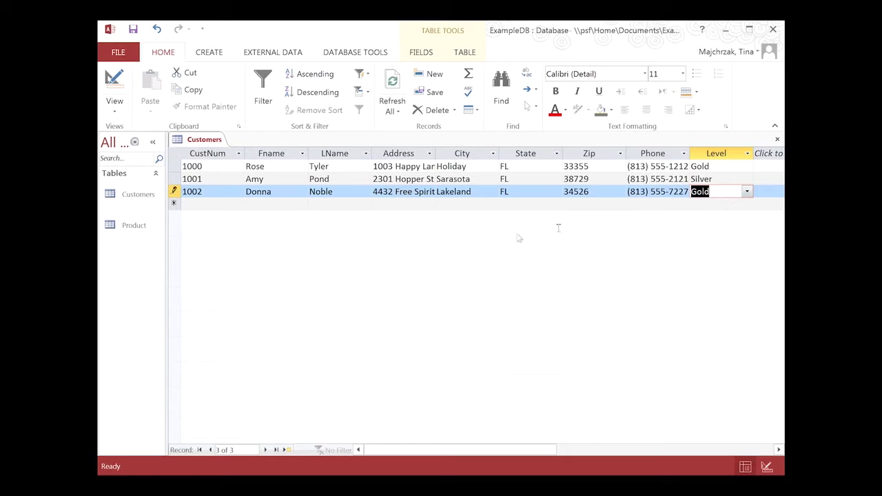
pyautogui.click(748, 193)
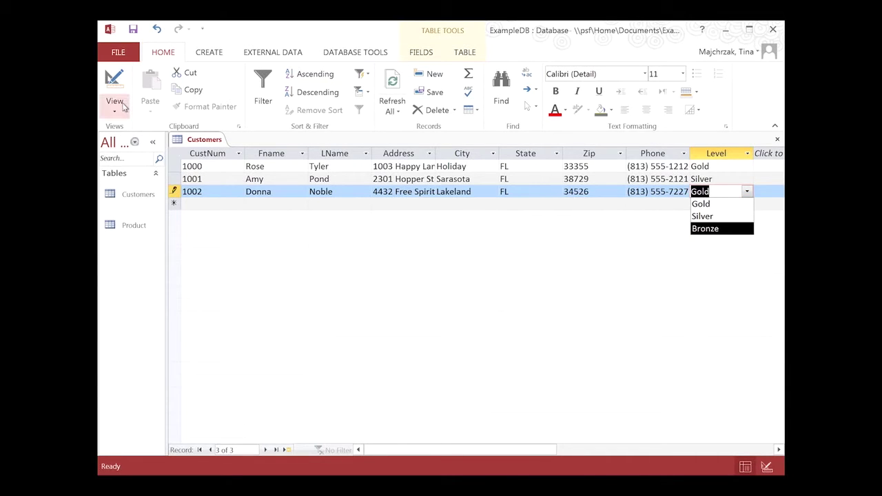
pyautogui.click(133, 29)
# - Set the Level lookup's Allow Value List Edits to No, save, and return to the datasheet
pyautogui.click(114, 79)
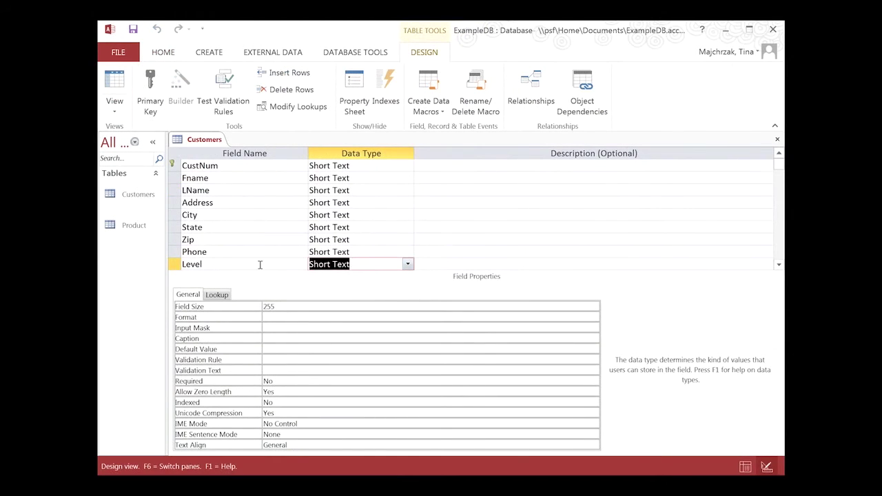
pyautogui.click(215, 262)
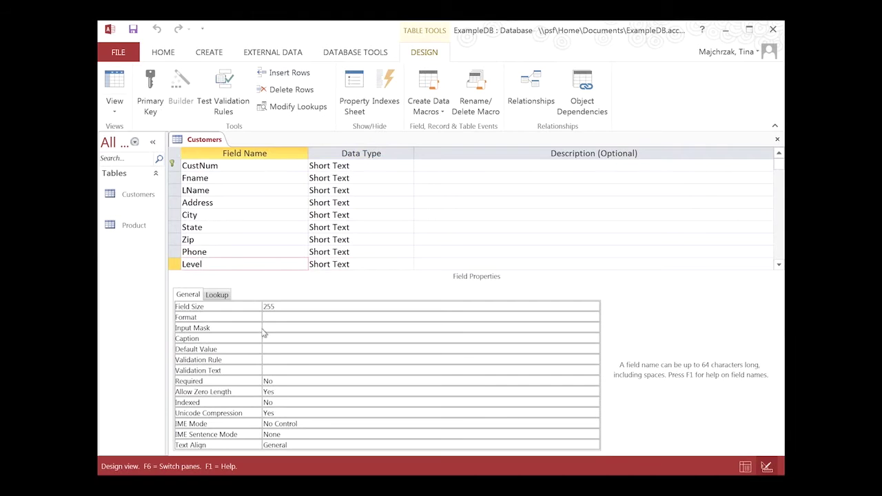
pyautogui.click(219, 296)
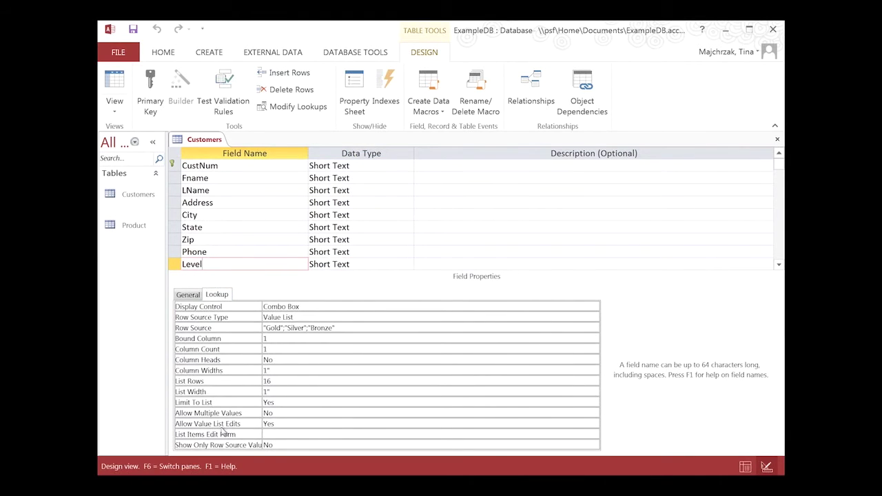
pyautogui.click(348, 425)
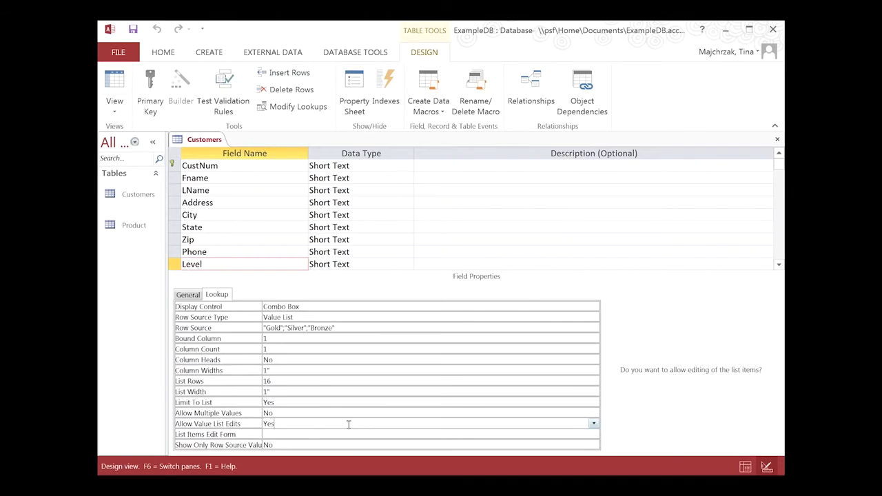
pyautogui.click(594, 424)
pyautogui.click(290, 445)
pyautogui.click(133, 31)
pyautogui.click(115, 80)
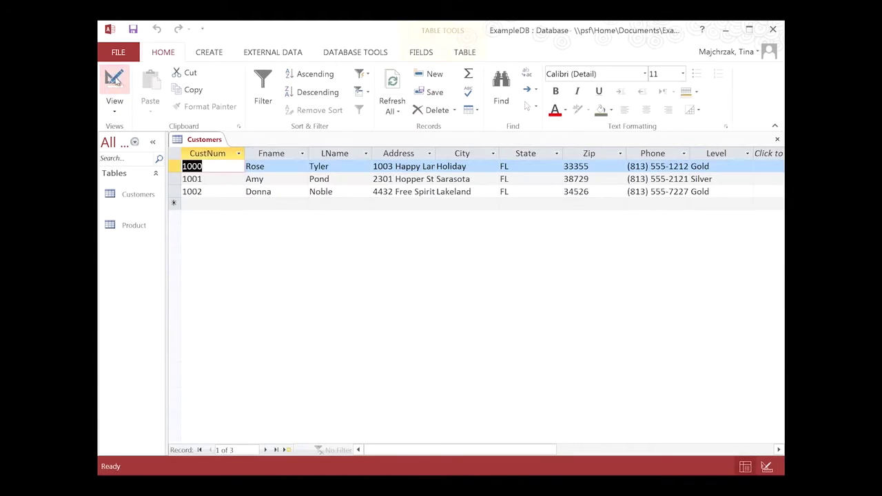
# - Start a fourth record with Level Bronze and enter its customer number
pyautogui.click(708, 203)
pyautogui.click(747, 205)
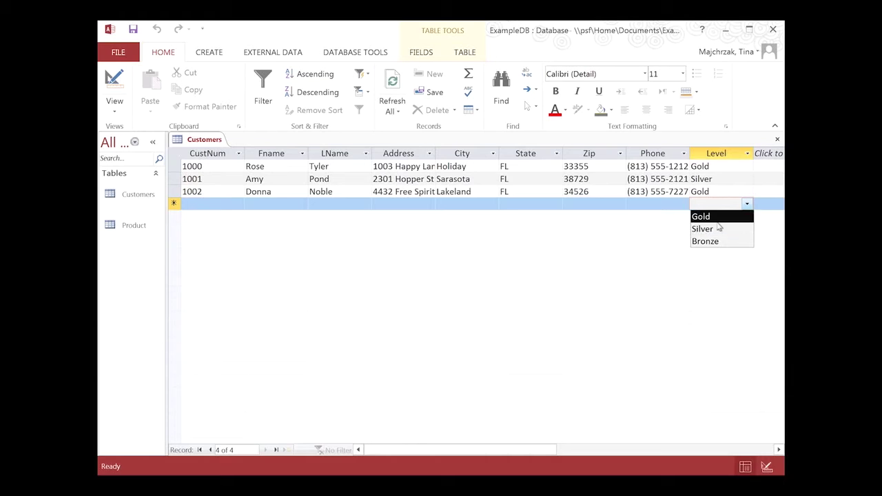
pyautogui.click(717, 242)
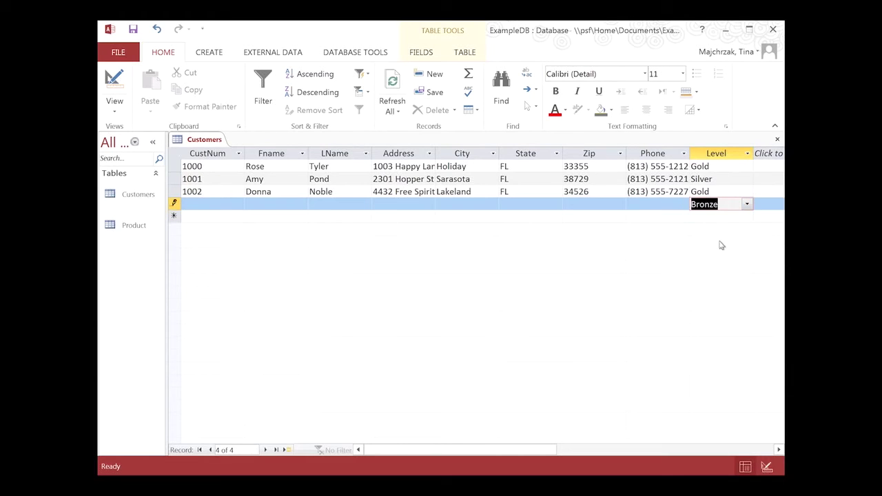
pyautogui.click(204, 204)
pyautogui.write('1003')
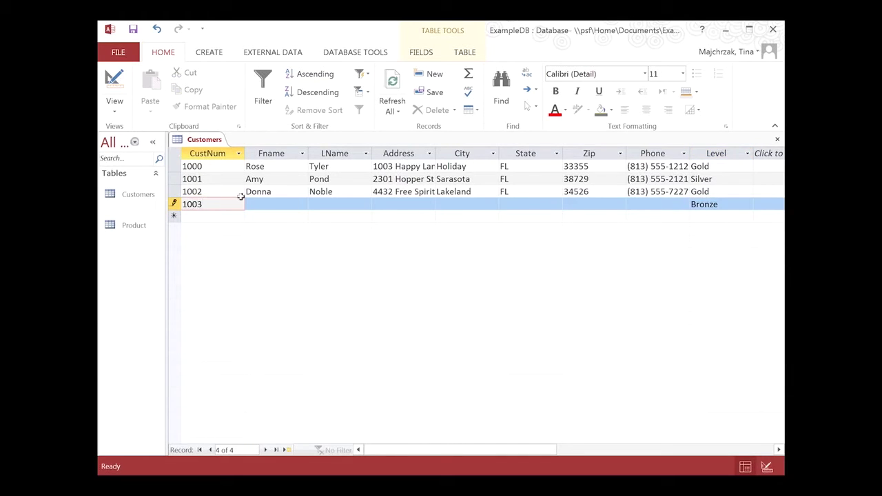
# - Fill in the customer's names, address and phone, save the record, and caption Fname 'First Name'
pyautogui.press('Tab')
pyautogui.write('Rory')
pyautogui.press('Tab')
pyautogui.write('Williams')
pyautogui.press('Tab')
pyautogui.write('1243 Gallant Dr')
pyautogui.press('Tab')
pyautogui.write('Eureka')
pyautogui.press('Tab')
pyautogui.write('FL')
pyautogui.press('Tab')
pyautogui.write('37889')
pyautogui.press('Tab')
pyautogui.write('813) 555-3662')
pyautogui.hotkey('shift', 'Return')
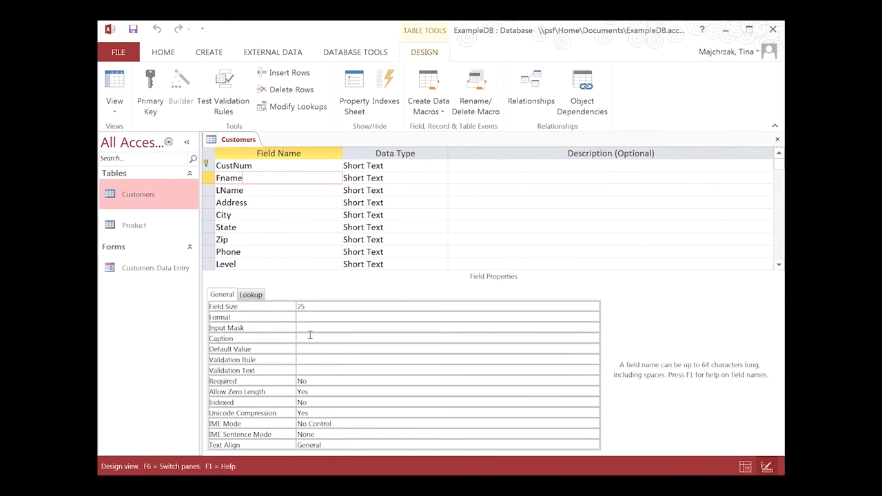
pyautogui.click(311, 336)
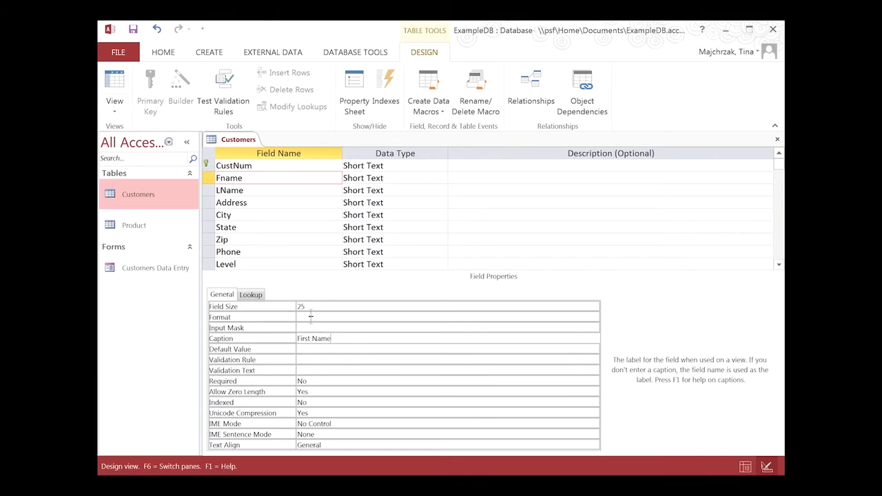
# - Caption LName 'Last Name' and Zip 'Zip Code', then check the headers in Datasheet view
pyautogui.click(263, 190)
pyautogui.click(309, 339)
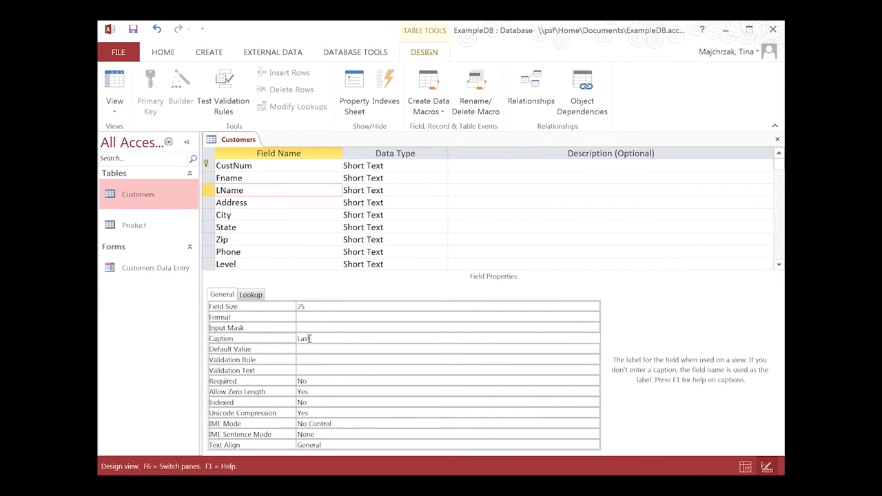
pyautogui.click(250, 240)
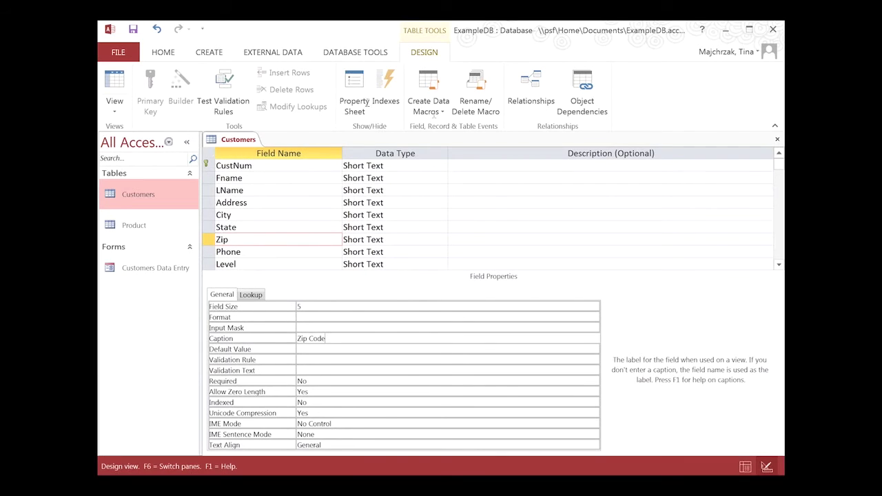
pyautogui.click(114, 107)
pyautogui.click(155, 134)
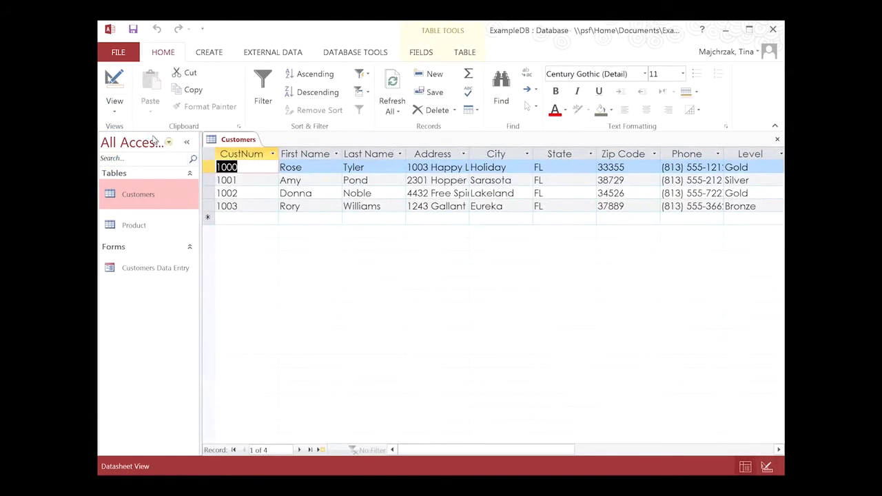
# - Back in Design view, caption CustNum 'Customer Number'
pyautogui.click(115, 81)
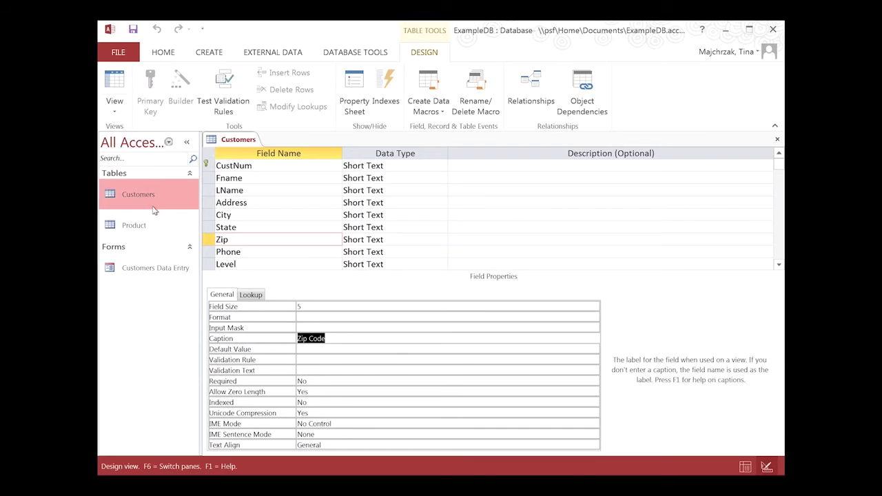
pyautogui.click(269, 168)
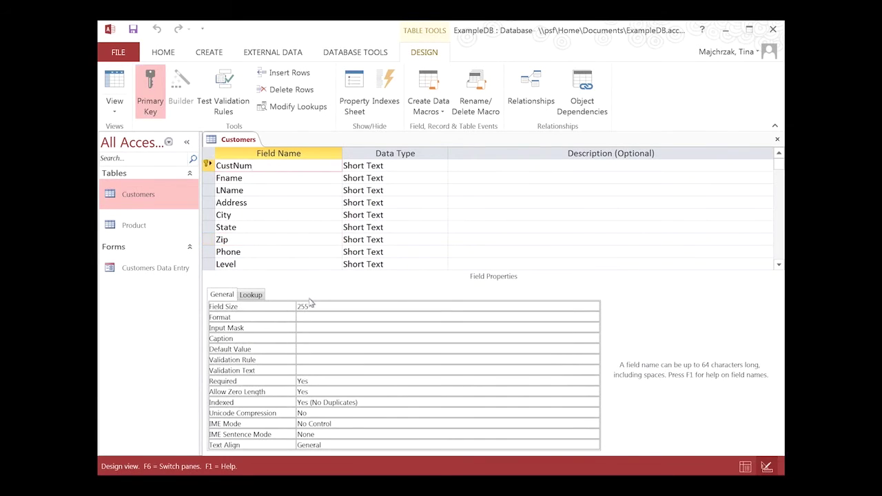
pyautogui.click(314, 337)
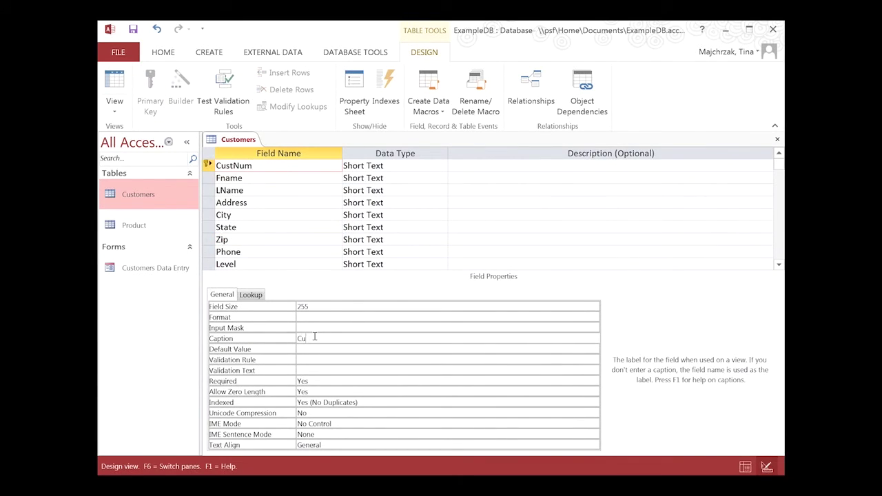
pyautogui.click(119, 110)
# - Save the table design on switching to Datasheet view, then close the Customers table
pyautogui.click(133, 138)
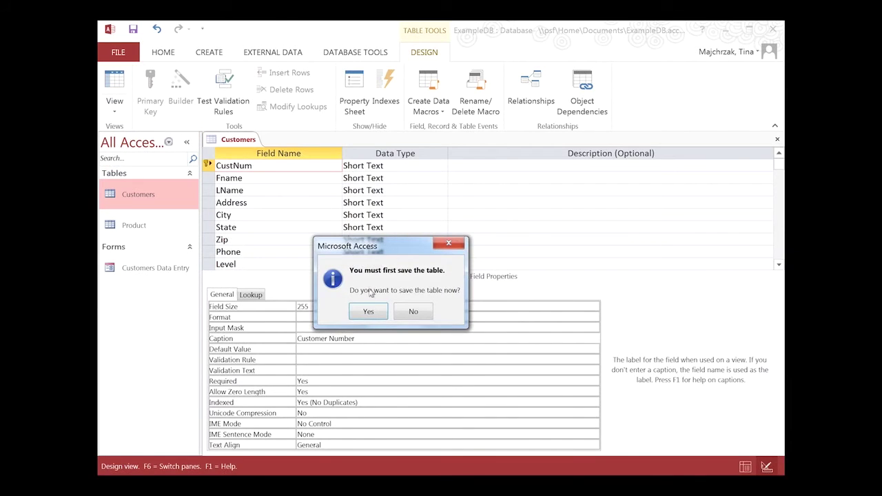
pyautogui.click(368, 310)
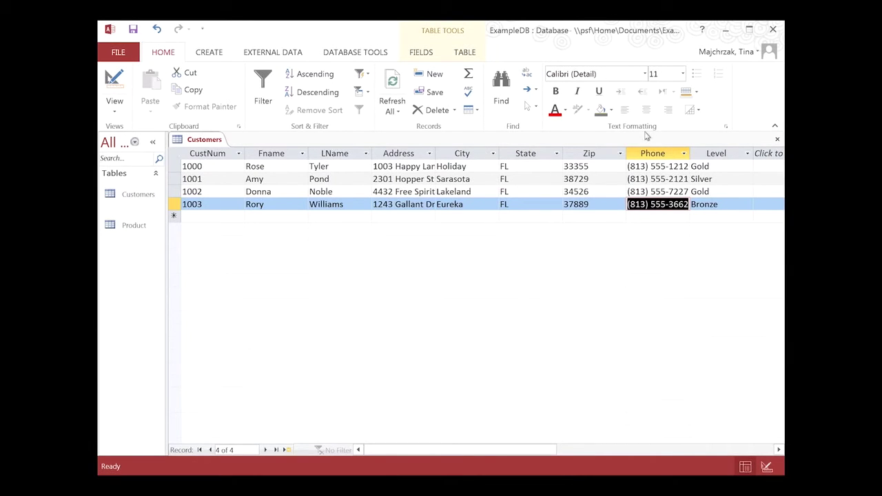
pyautogui.click(778, 139)
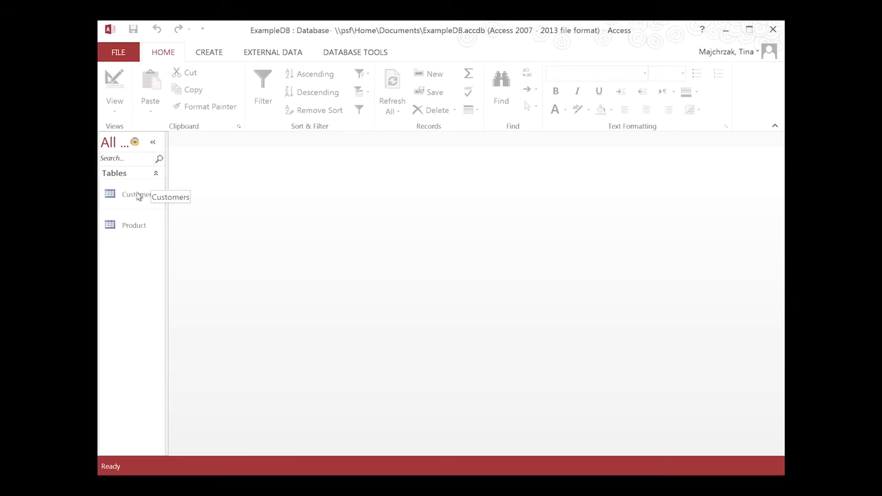
# - Create a new form from the Customers table
pyautogui.click(137, 198)
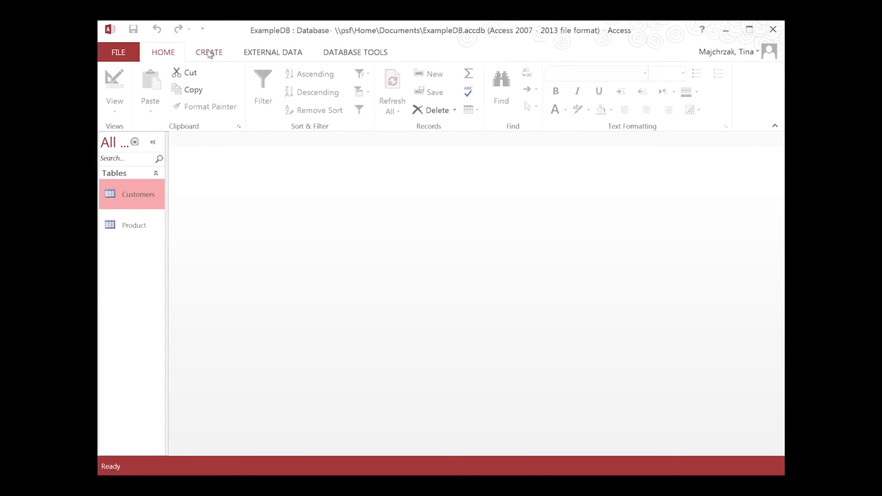
pyautogui.click(209, 53)
pyautogui.doubleClick(138, 198)
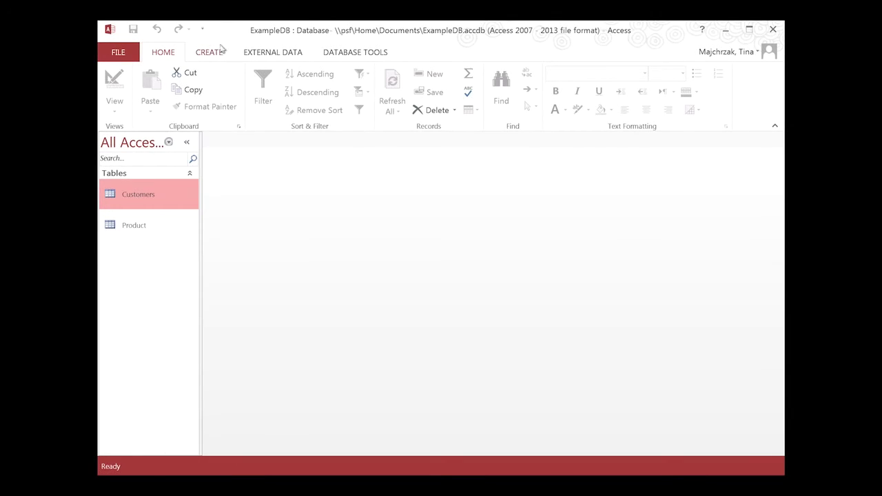
pyautogui.click(209, 53)
pyautogui.click(335, 89)
# - Narrow the navigation pane and the form's text-box column, and move Address beside Customer Number
pyautogui.moveTo(200, 303); pyautogui.dragTo(172, 303)
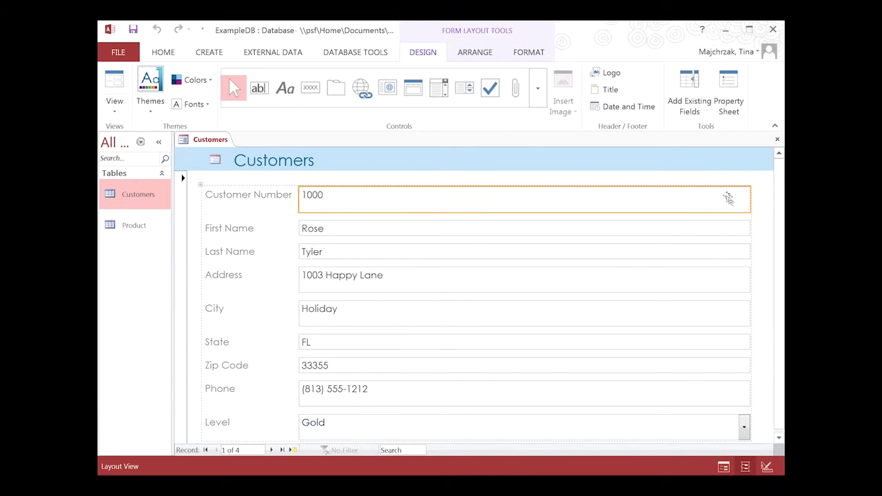
pyautogui.moveTo(750, 200); pyautogui.dragTo(460, 201)
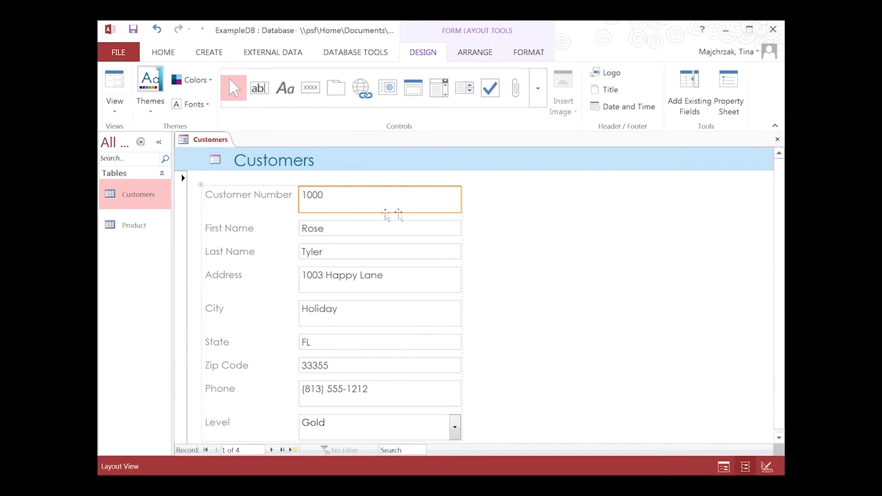
pyautogui.moveTo(461, 207); pyautogui.dragTo(435, 200)
pyautogui.click(252, 281)
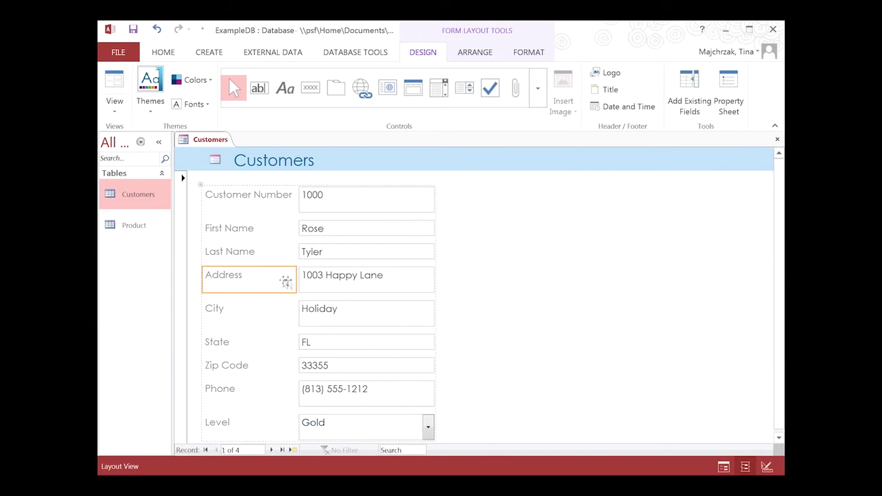
pyautogui.keyDown('ctrl'); pyautogui.click(330, 283); pyautogui.keyUp('ctrl')
pyautogui.moveTo(276, 283); pyautogui.dragTo(435, 208)
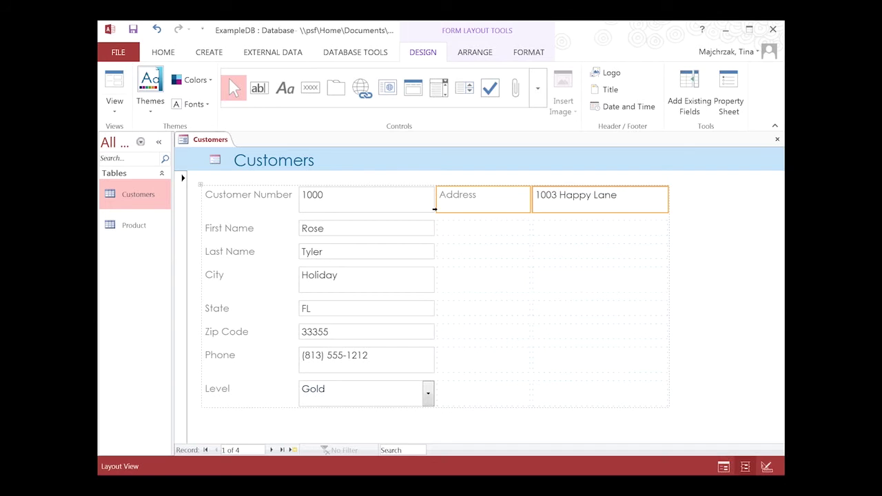
# - Move City, State and Zip Code beside First Name, and Phone under Zip Code
pyautogui.click(240, 279)
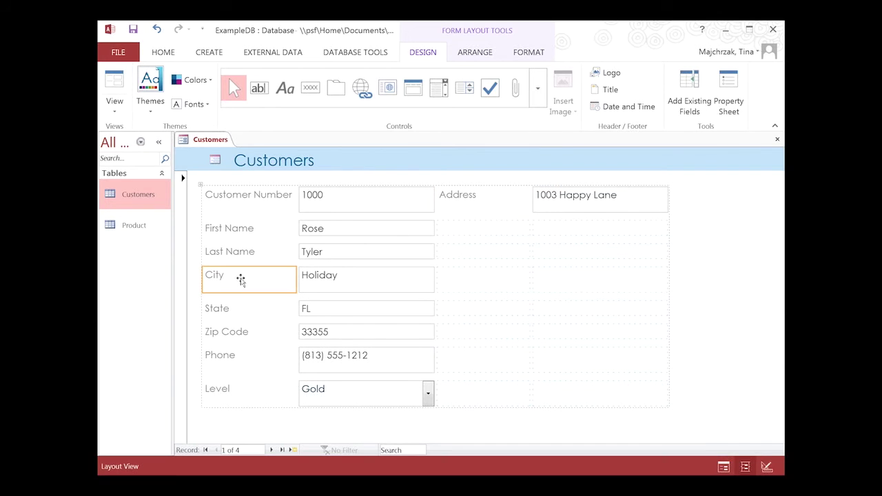
pyautogui.keyDown('shift'); pyautogui.click(359, 334); pyautogui.keyUp('shift')
pyautogui.moveTo(261, 278); pyautogui.dragTo(465, 233)
pyautogui.click(244, 364)
pyautogui.keyDown('shift'); pyautogui.click(350, 363); pyautogui.keyUp('shift')
pyautogui.moveTo(266, 366); pyautogui.dragTo(468, 327)
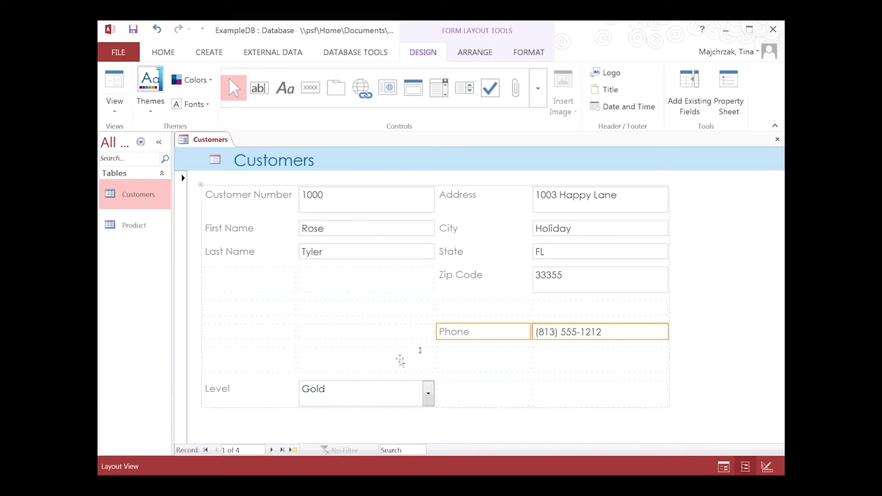
# - Move the Level label and its Gold box into the empty row above Phone
pyautogui.click(233, 401)
pyautogui.keyDown('shift'); pyautogui.click(341, 400); pyautogui.keyUp('shift')
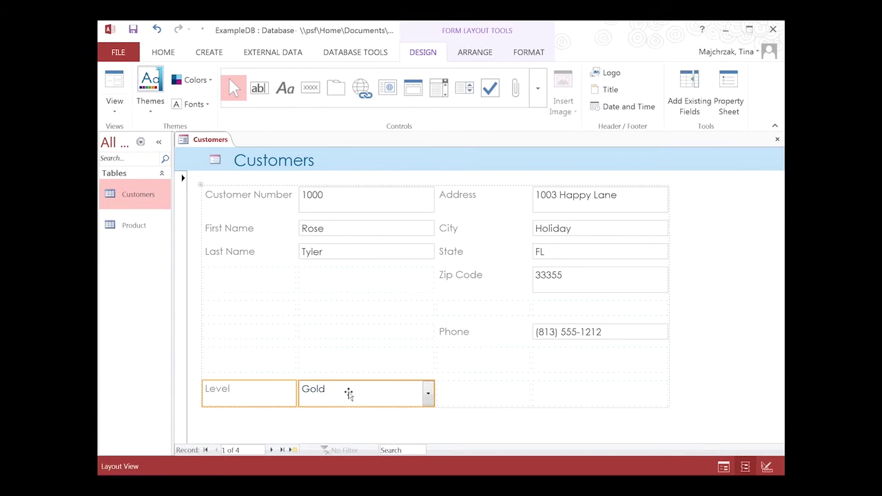
pyautogui.moveTo(270, 392); pyautogui.dragTo(266, 315)
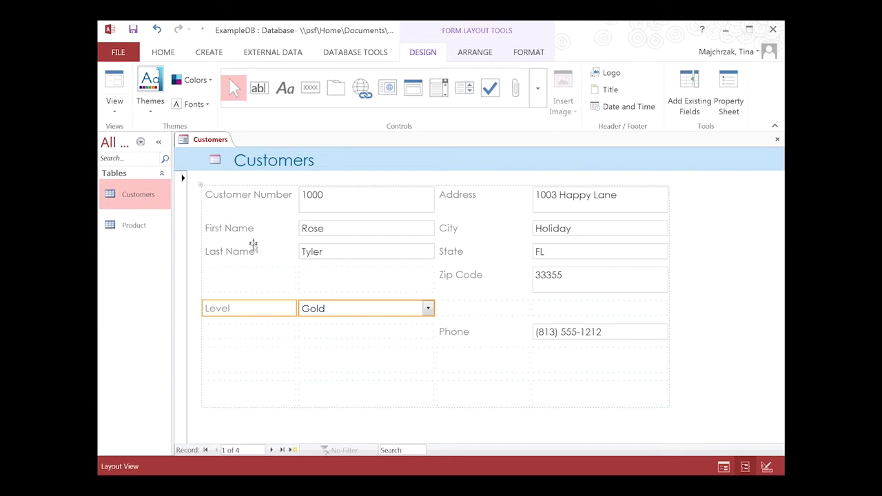
pyautogui.click(253, 363)
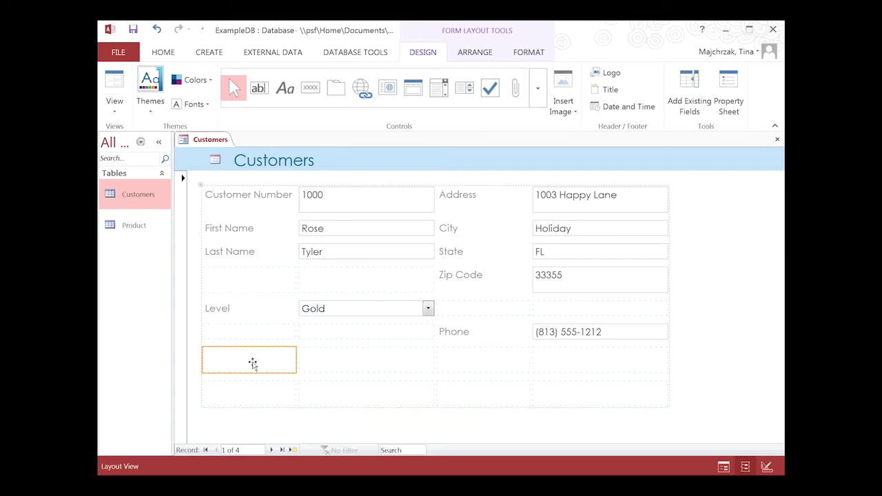
# - Delete the empty layout cells and right-align the labels in both columns
pyautogui.press('Delete')
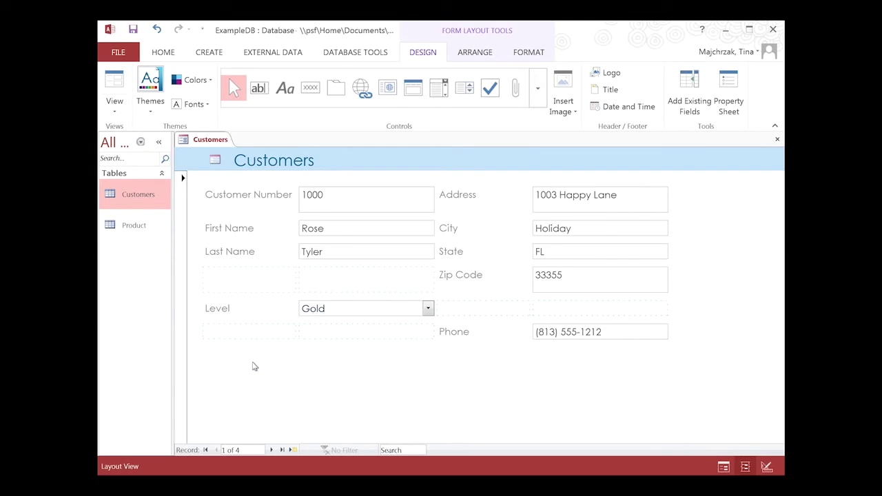
pyautogui.click(253, 200)
pyautogui.keyDown('shift'); pyautogui.click(253, 309); pyautogui.keyUp('shift')
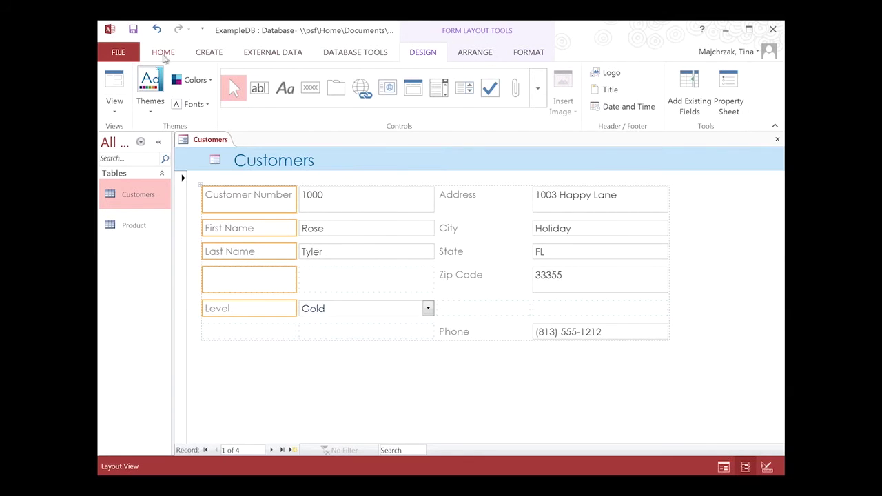
pyautogui.click(163, 55)
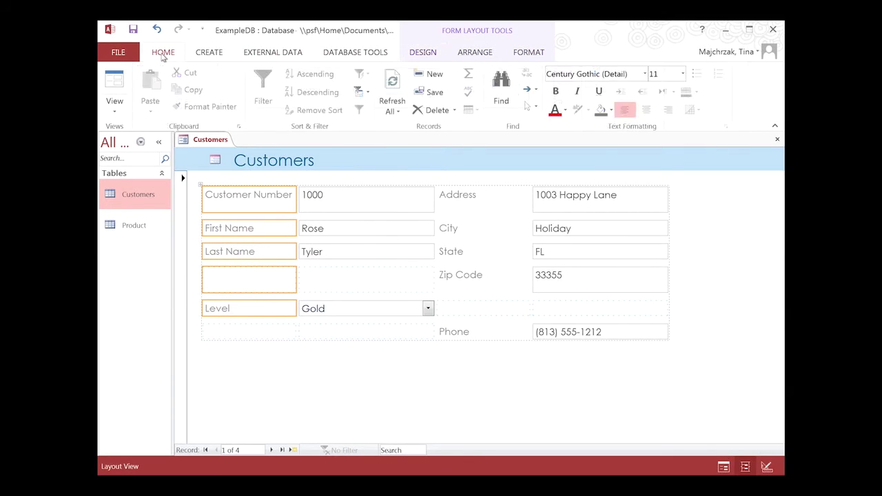
pyautogui.click(668, 110)
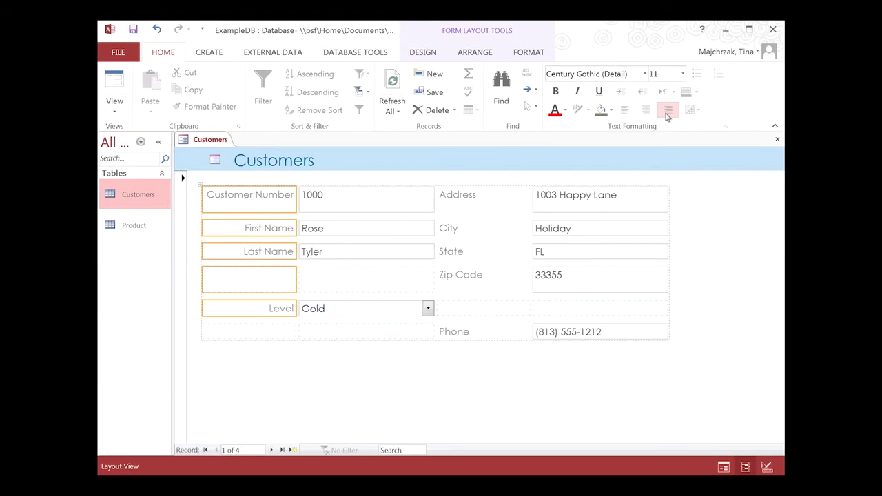
pyautogui.click(478, 198)
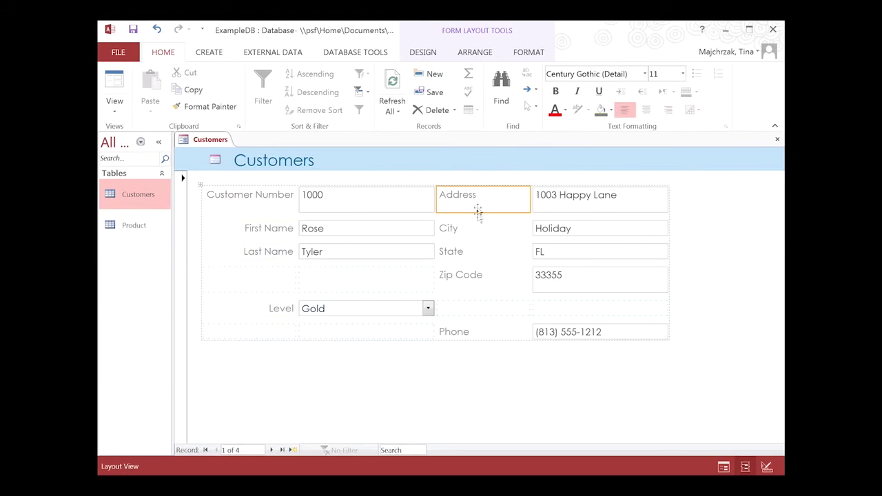
pyautogui.keyDown('shift'); pyautogui.click(497, 278); pyautogui.keyUp('shift')
pyautogui.keyDown('shift'); pyautogui.click(499, 331); pyautogui.keyUp('shift')
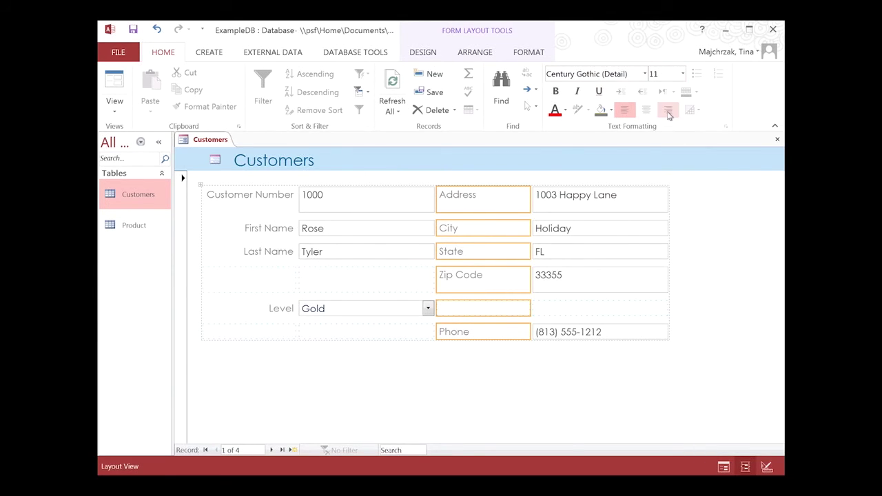
pyautogui.click(668, 110)
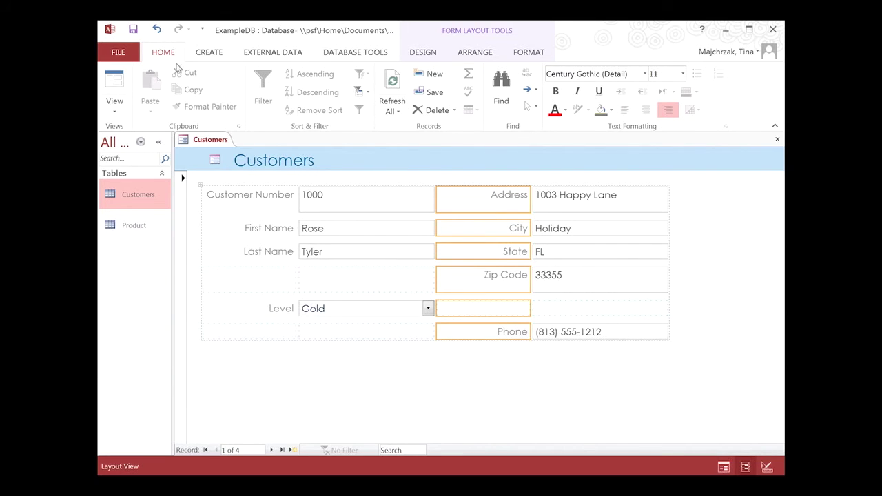
# - Narrow the right-hand label column and the left text-box column
pyautogui.click(422, 51)
pyautogui.click(458, 228)
pyautogui.moveTo(530, 228); pyautogui.dragTo(512, 228)
pyautogui.click(427, 229)
pyautogui.moveTo(434, 228); pyautogui.dragTo(381, 227)
pyautogui.click(562, 201)
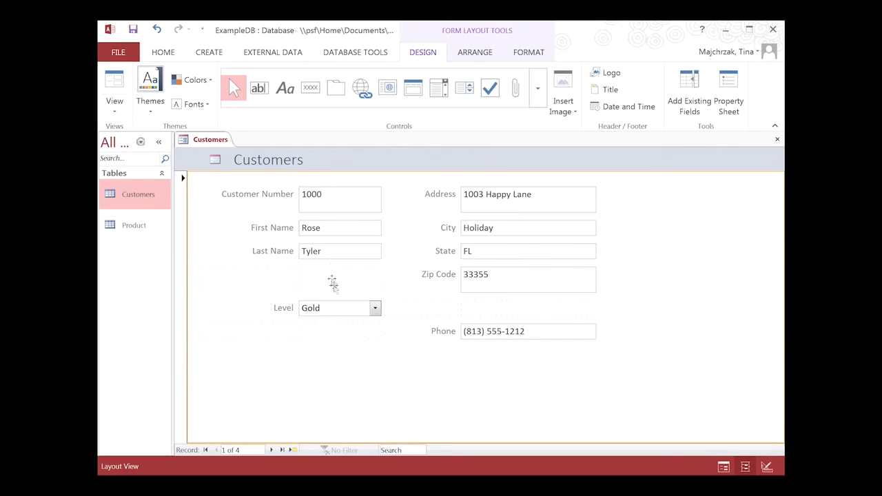
pyautogui.click(341, 310)
# - Fill the Level box with light gold
pyautogui.click(539, 55)
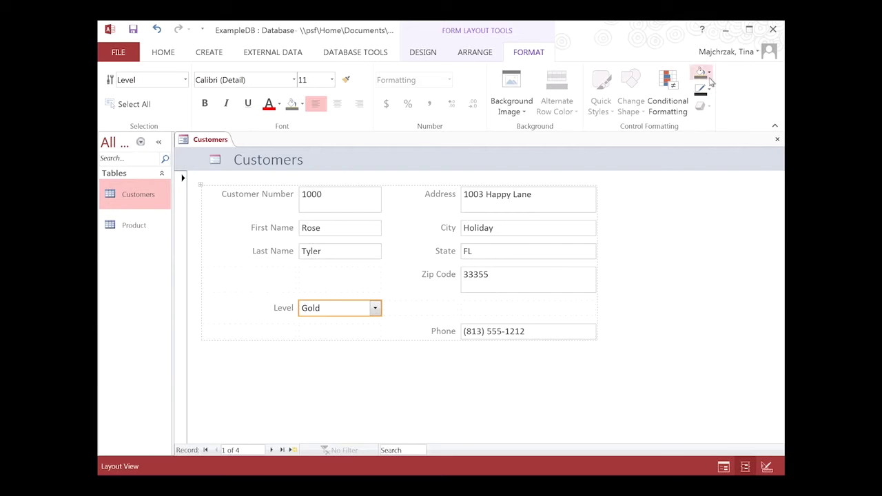
pyautogui.click(708, 73)
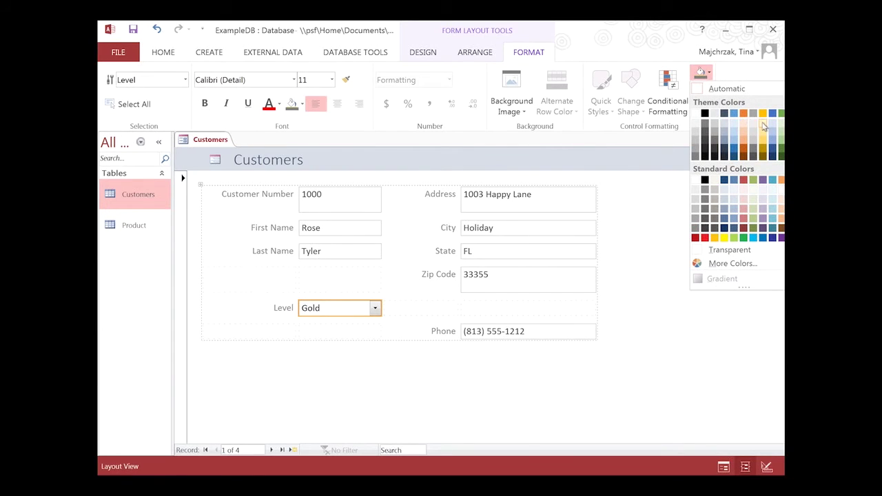
pyautogui.click(763, 128)
# - Fill the Address, City, State and Zip Code boxes light blue
pyautogui.click(552, 208)
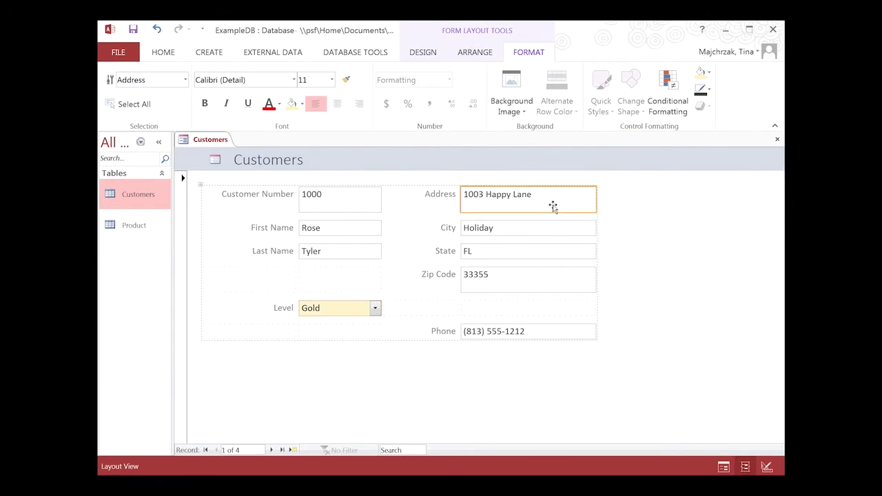
pyautogui.keyDown('shift'); pyautogui.click(535, 277); pyautogui.keyUp('shift')
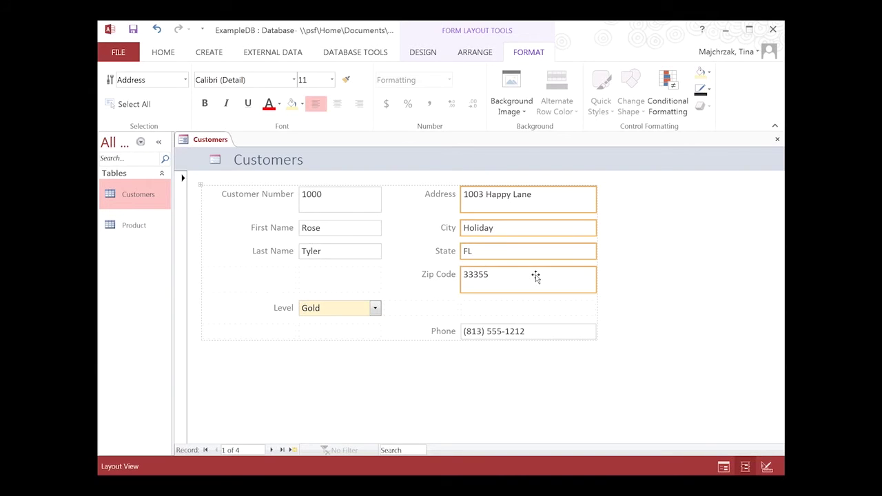
pyautogui.click(709, 73)
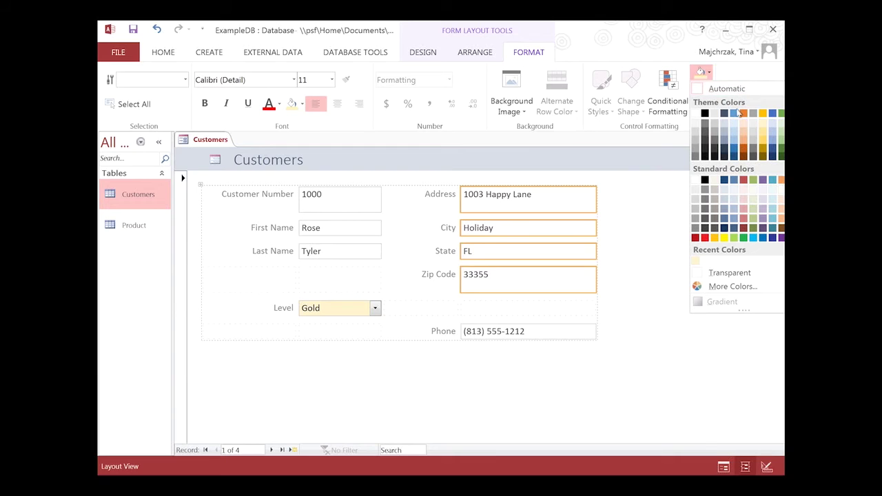
pyautogui.click(735, 125)
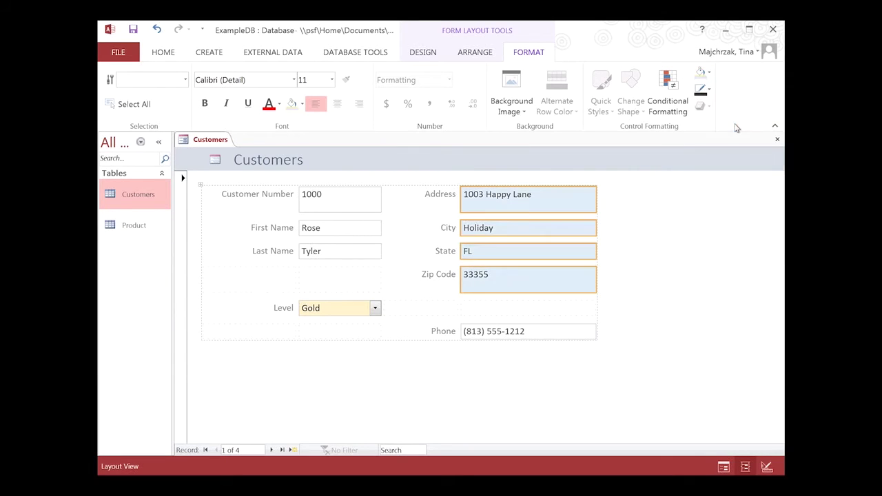
# - Fill the Customer Number box light orange and clear the selection
pyautogui.click(356, 202)
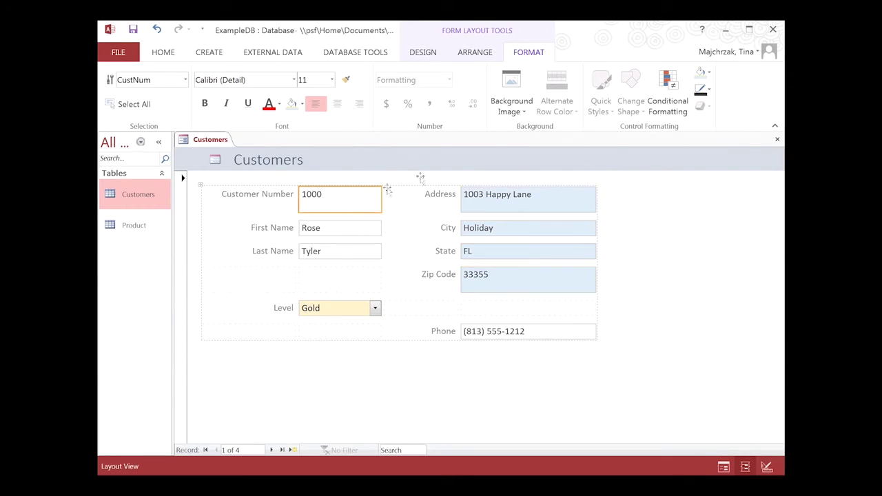
pyautogui.click(706, 73)
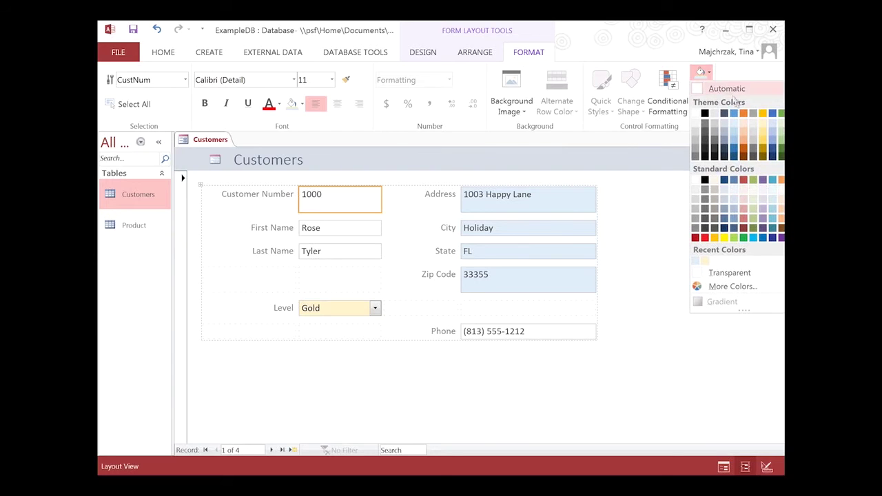
pyautogui.click(748, 124)
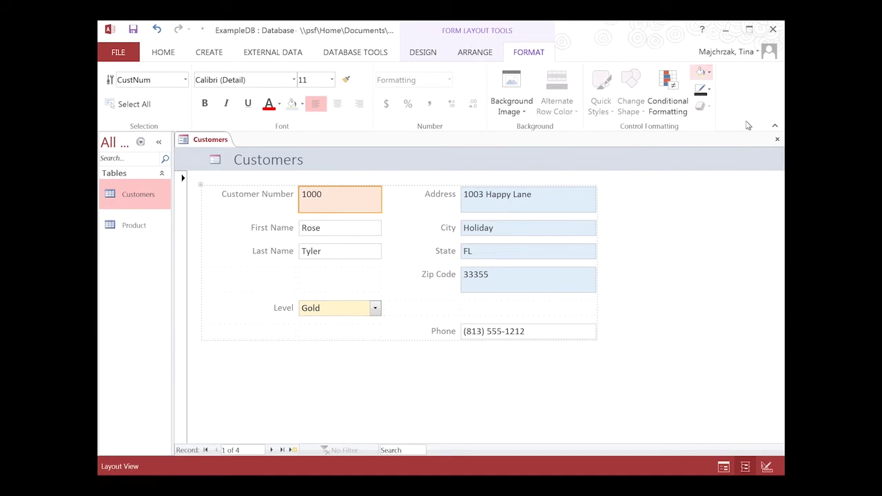
pyautogui.click(588, 373)
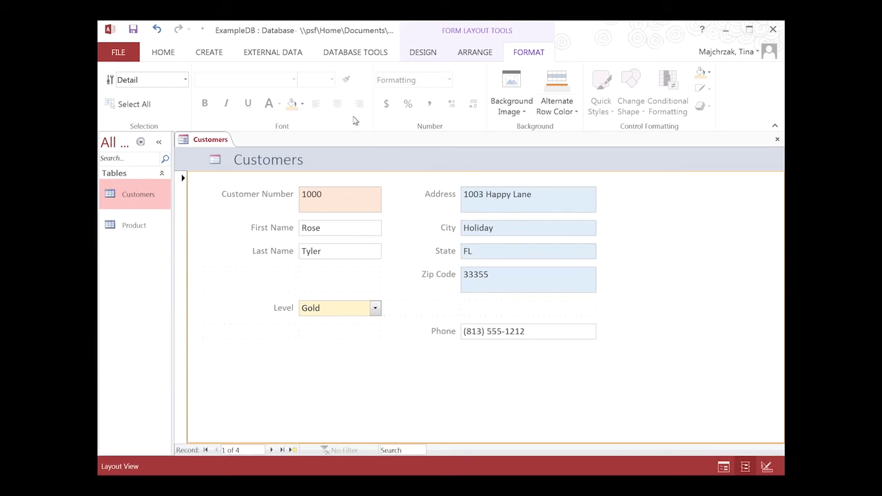
pyautogui.click(161, 53)
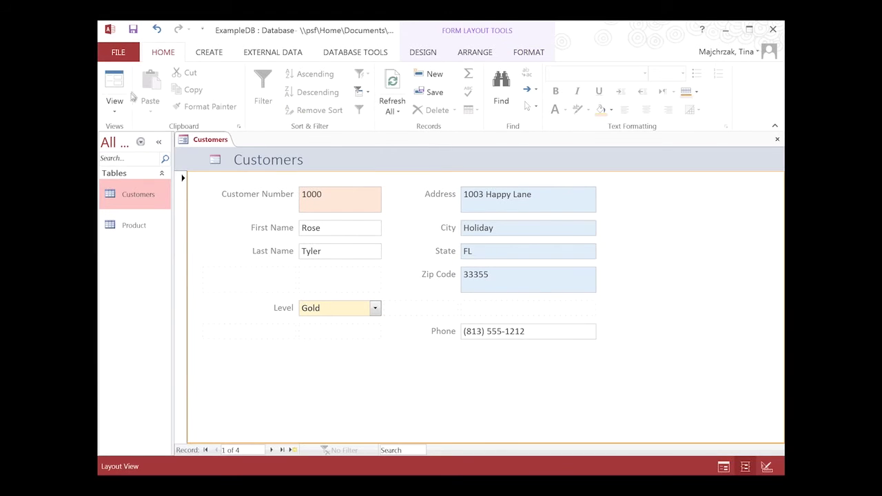
# - Switch the form to Form View and step through to the last customer record
pyautogui.click(120, 113)
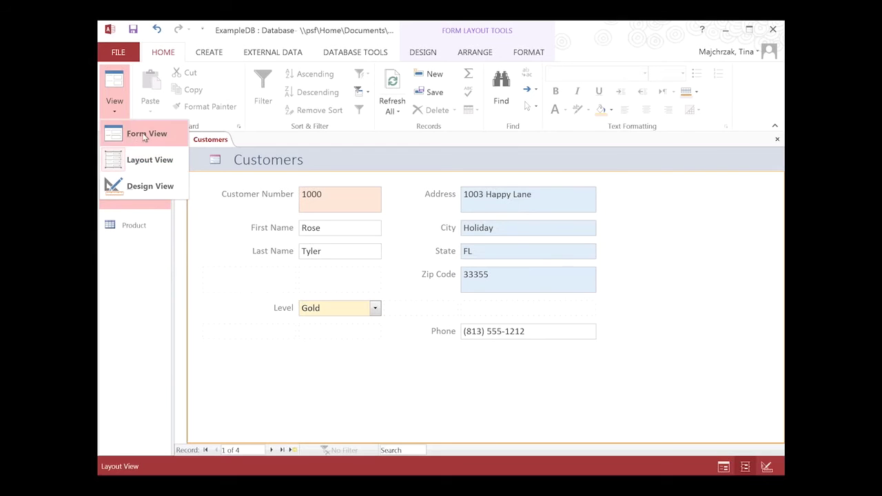
pyautogui.click(145, 135)
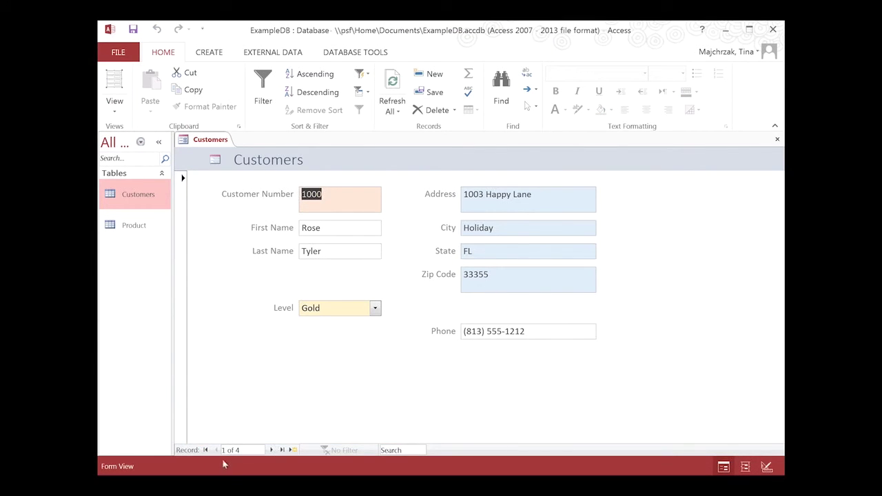
pyautogui.click(272, 450)
pyautogui.click(272, 450)
pyautogui.click(271, 449)
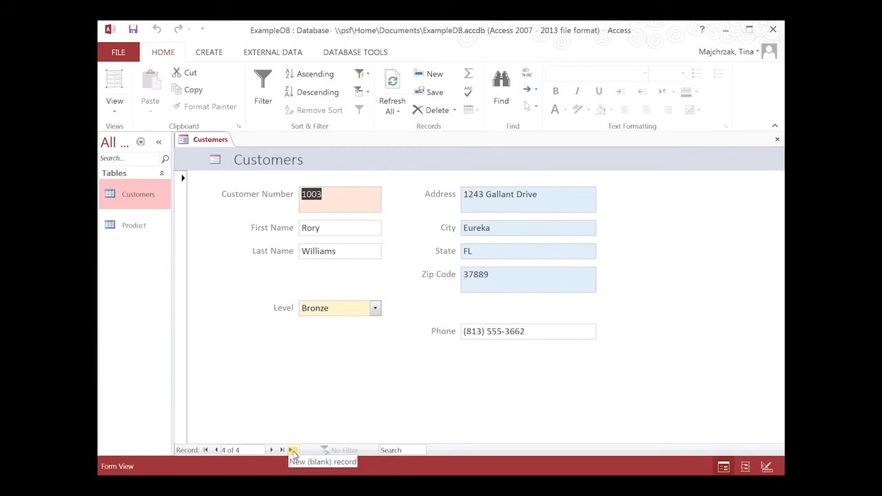
# - Start a new blank record and enter the customer number and first and last name
pyautogui.click(293, 451)
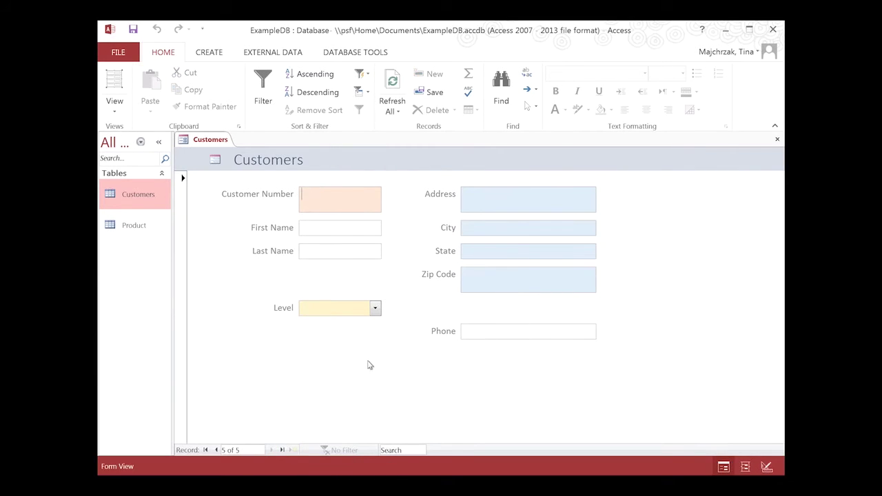
pyautogui.write('100')
pyautogui.press('BackSpace')
pyautogui.write('4')
pyautogui.press('Tab')
pyautogui.write('Martha')
pyautogui.press('Tab')
pyautogui.write('Jones')
# - Set the level to Silver, enter street address, city, state, ZIP and phone, then save the form
pyautogui.press('Tab')
pyautogui.press('Down')
pyautogui.press('Down')
pyautogui.press('Tab')
pyautogui.write('3426 London Lane')
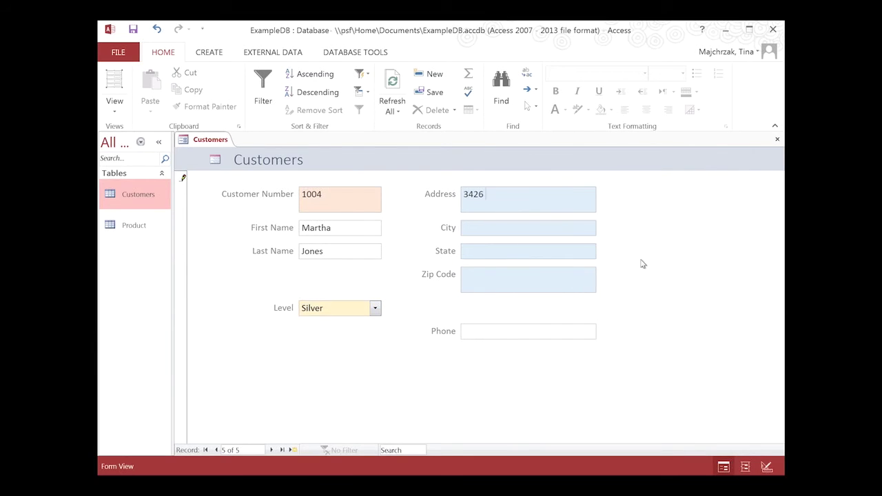
pyautogui.press('Tab')
pyautogui.write('Bakersville')
pyautogui.press('Tab')
pyautogui.write('FL')
pyautogui.press('Tab')
pyautogui.write('34267')
pyautogui.press('Tab')
pyautogui.write('8135552242')
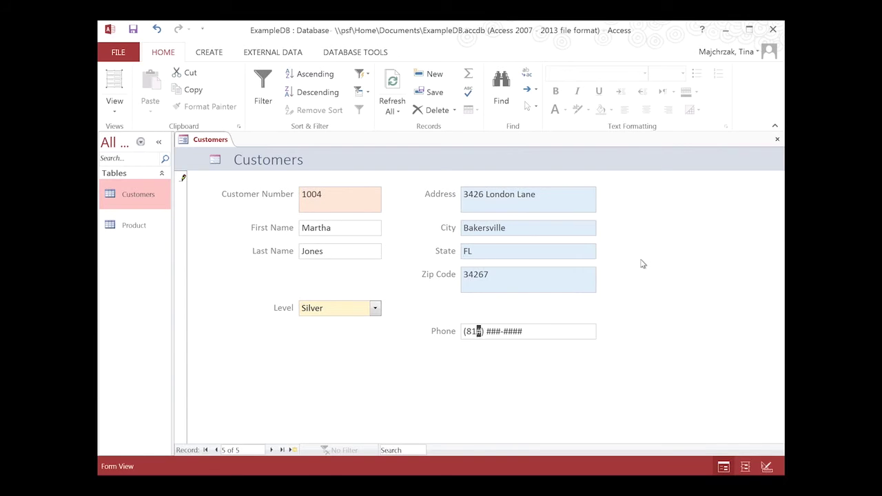
pyautogui.click(134, 29)
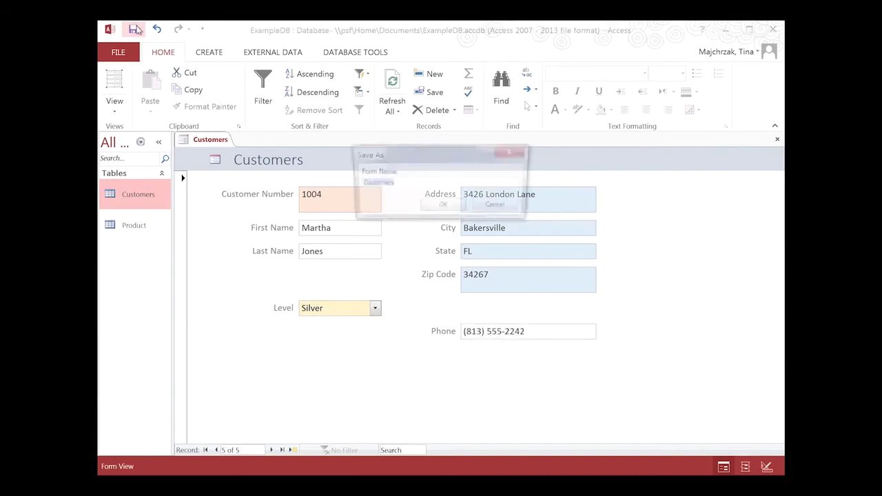
# - Save the form as 'Customer Data Entry'
pyautogui.click(444, 184)
pyautogui.press('BackSpace')
pyautogui.write('Data Entry')
pyautogui.press('Return')
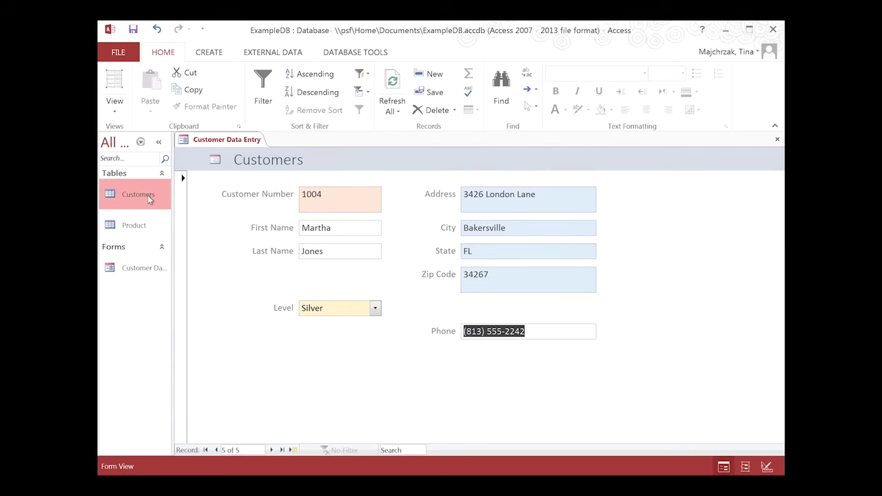
# - Check the Customers table records, then close the table and the Customer Data Entry form
pyautogui.doubleClick(147, 196)
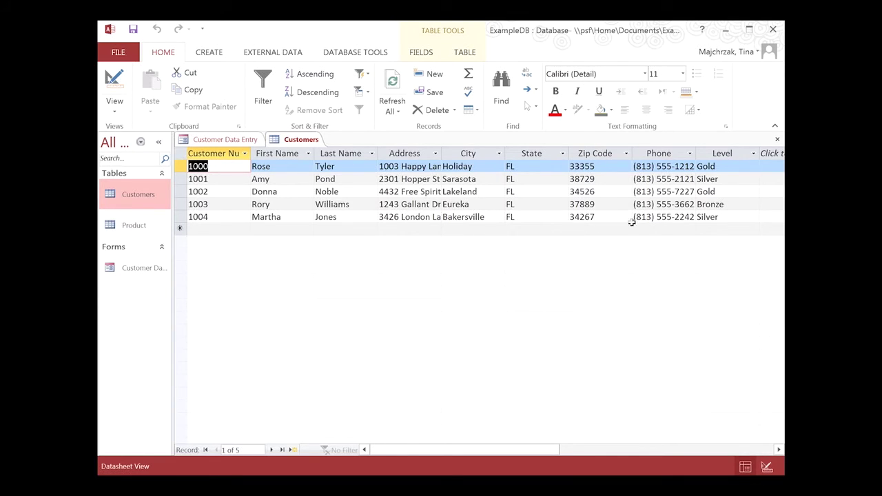
pyautogui.click(778, 140)
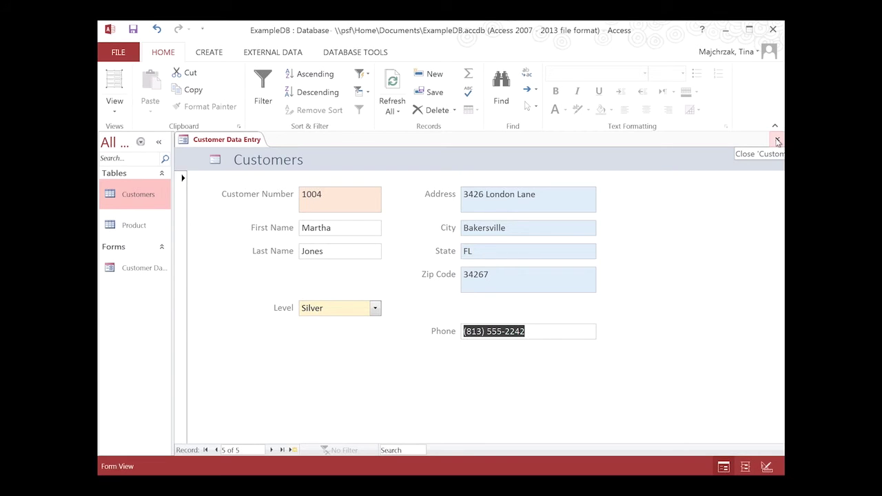
pyautogui.click(778, 141)
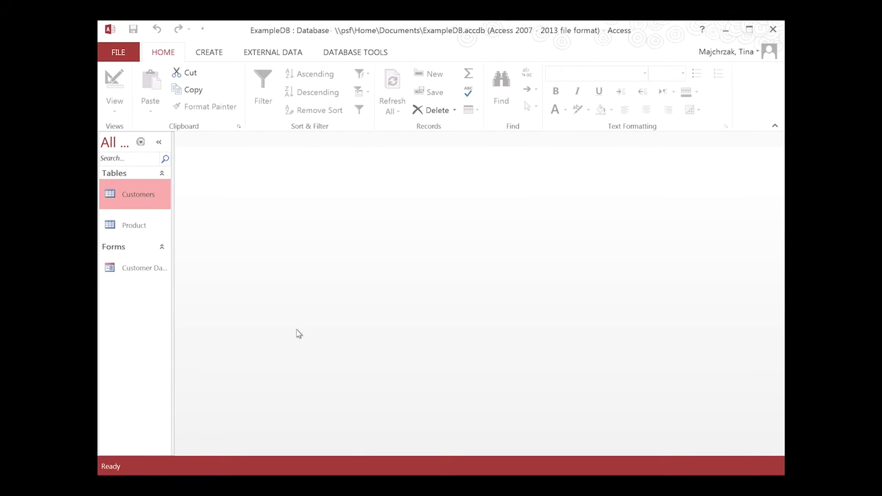
# - Create a blank table, switch it to Design View and name it 'Orders'
pyautogui.click(220, 52)
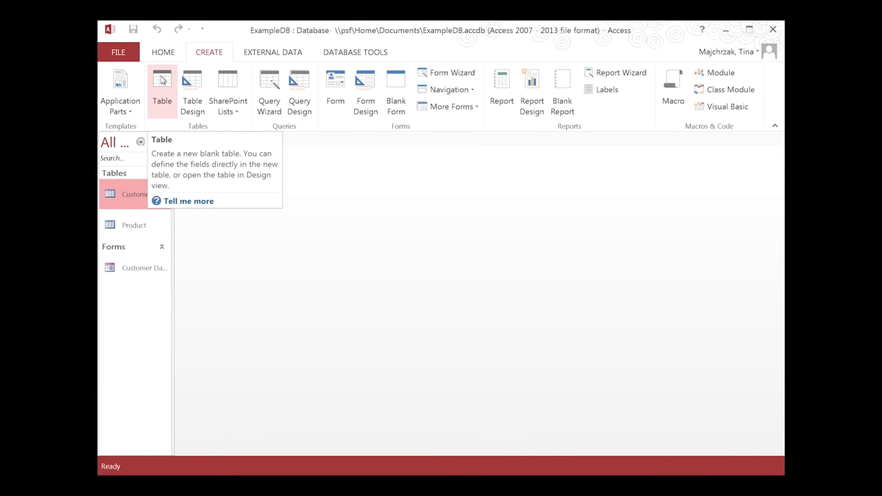
pyautogui.click(161, 80)
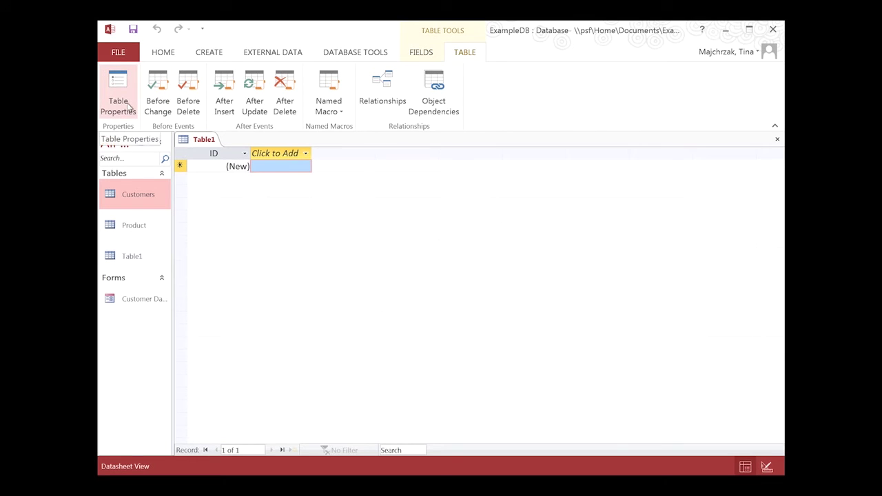
pyautogui.click(162, 53)
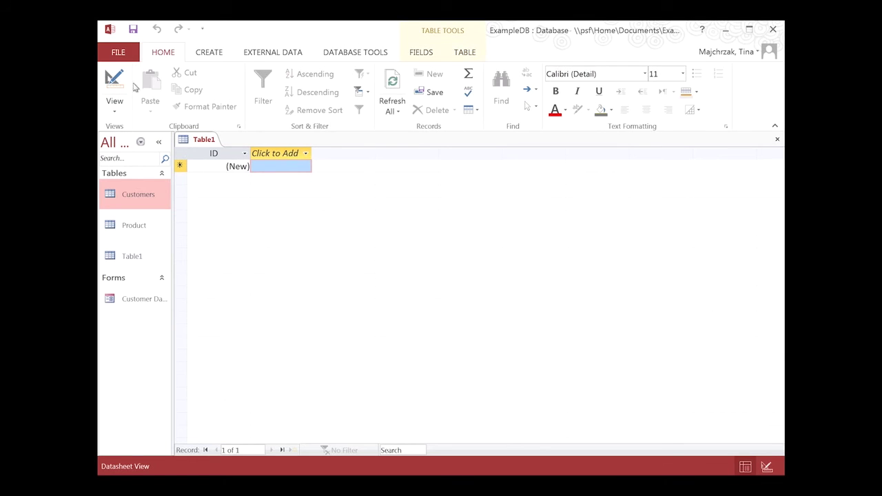
pyautogui.click(115, 104)
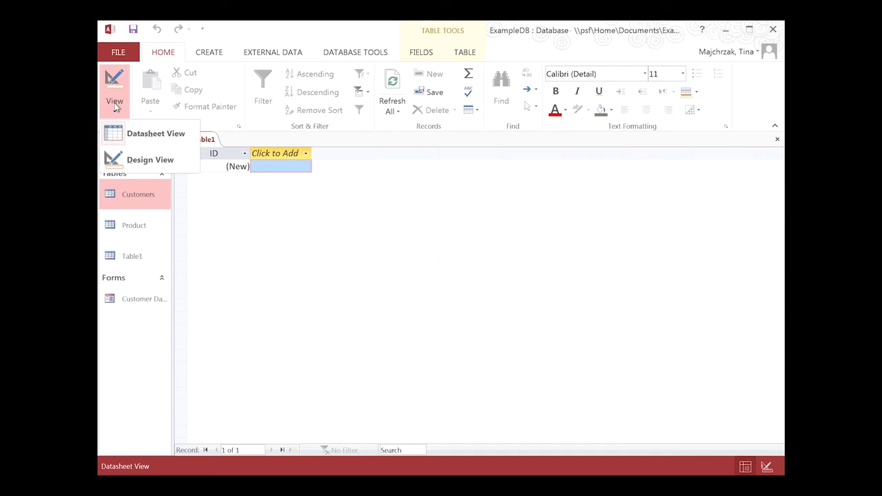
pyautogui.click(138, 160)
pyautogui.write('Orders')
pyautogui.click(443, 207)
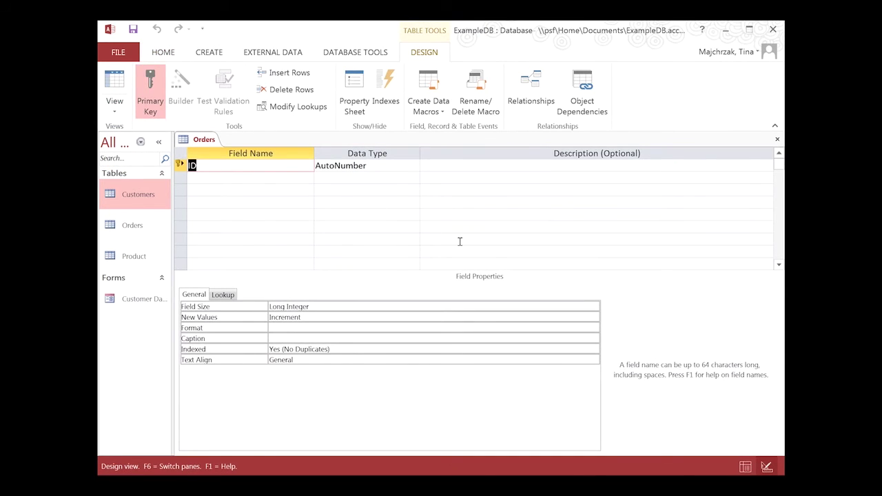
# - Rename ID to OrdNum and add CustNum and Ordered as a Date/Time field
pyautogui.write('OrdNum')
pyautogui.click(271, 178)
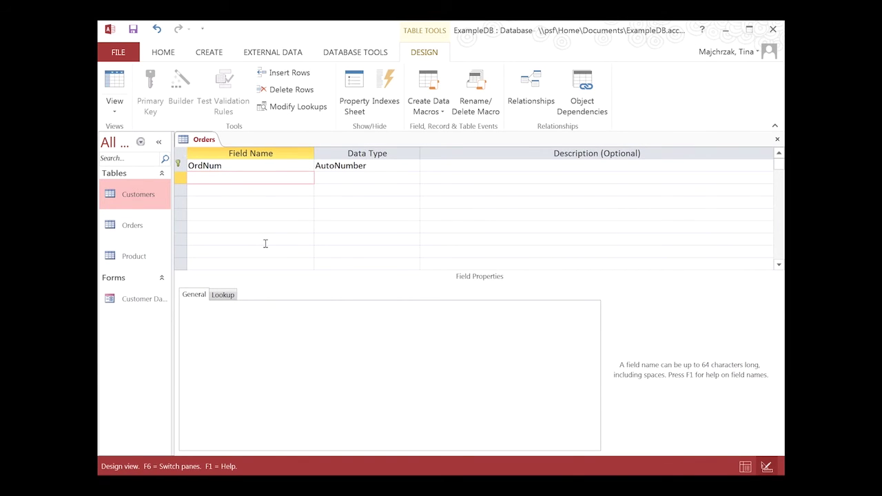
pyautogui.write('stNum')
pyautogui.press('Tab')
pyautogui.click(228, 188)
pyautogui.write('Ordered')
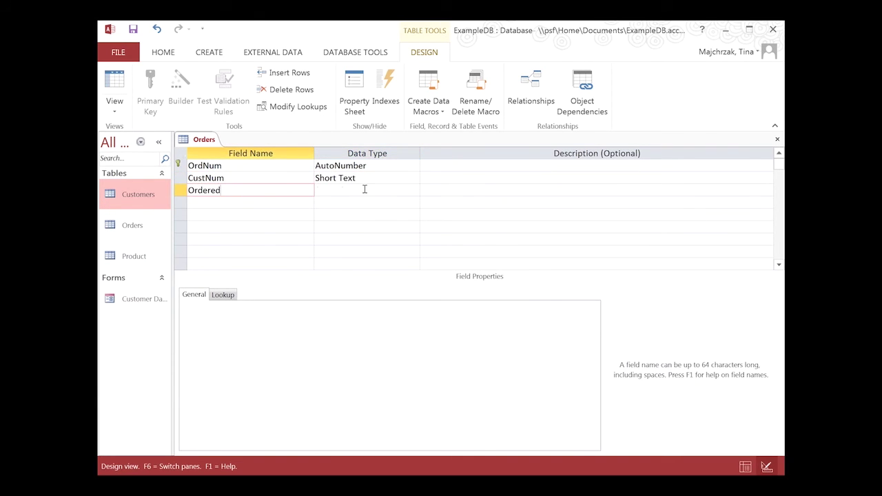
pyautogui.click(365, 190)
pyautogui.click(415, 191)
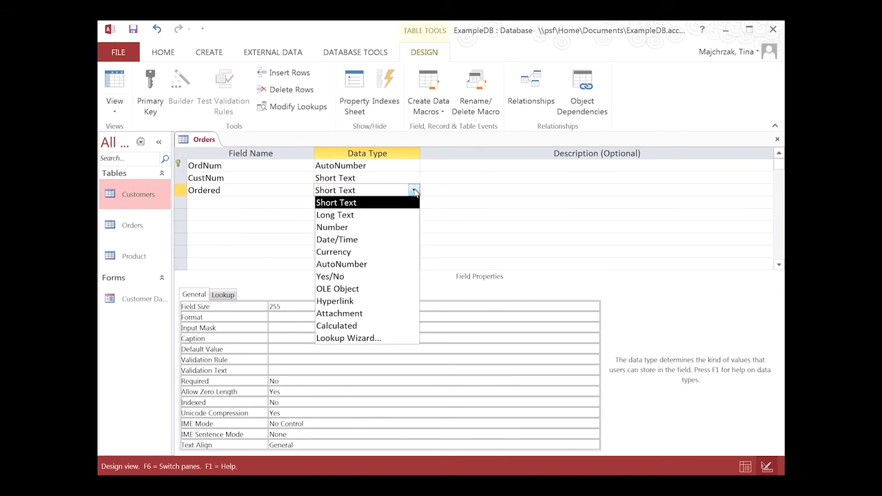
pyautogui.click(368, 238)
# - Add the Item field and a Qty field of Number type
pyautogui.click(253, 202)
pyautogui.write('Item')
pyautogui.press('Tab')
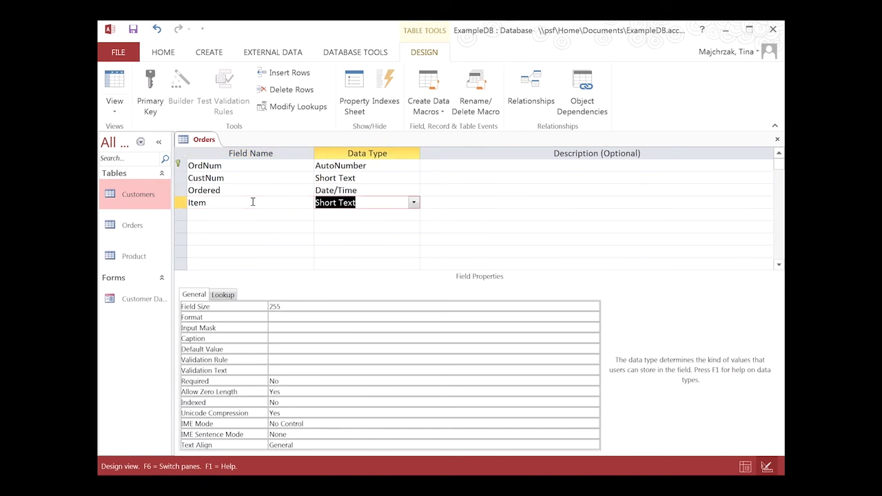
pyautogui.click(227, 214)
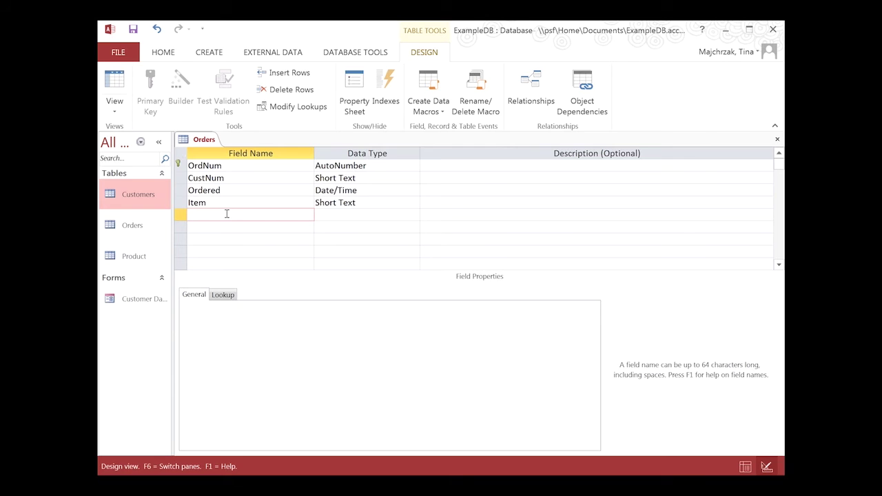
pyautogui.press('BackSpace')
pyautogui.press('BackSpace')
pyautogui.press('Tab')
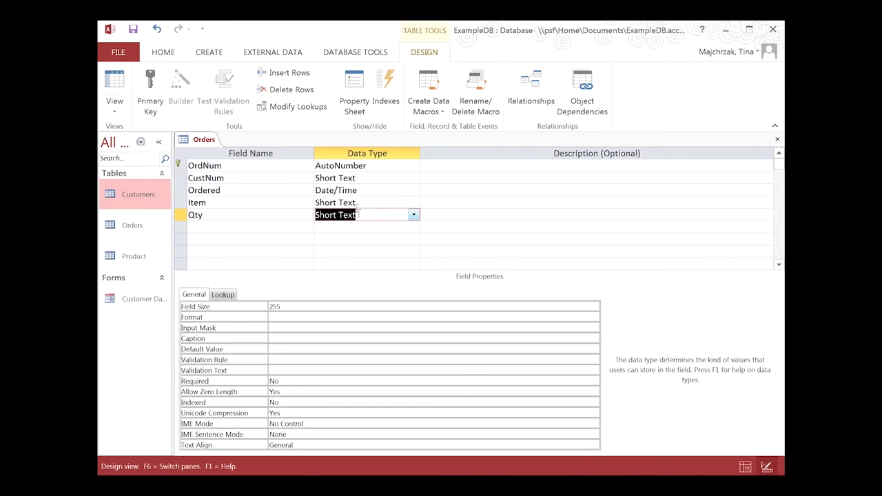
pyautogui.click(414, 215)
pyautogui.click(377, 251)
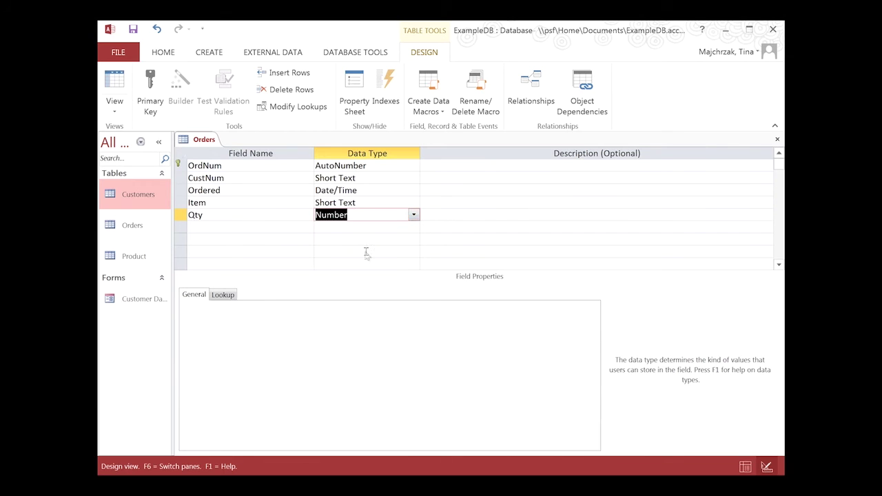
# - Set Item's data type to Lookup Wizard
pyautogui.click(290, 201)
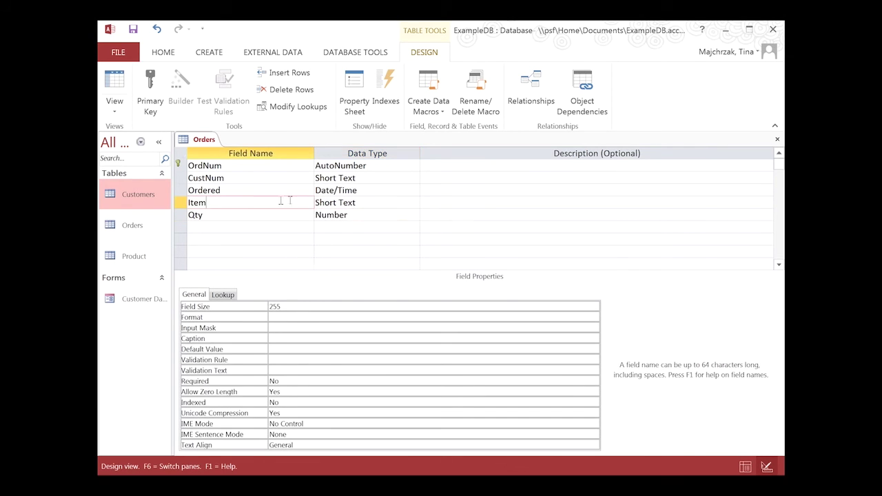
pyautogui.click(364, 202)
pyautogui.click(414, 202)
pyautogui.click(347, 350)
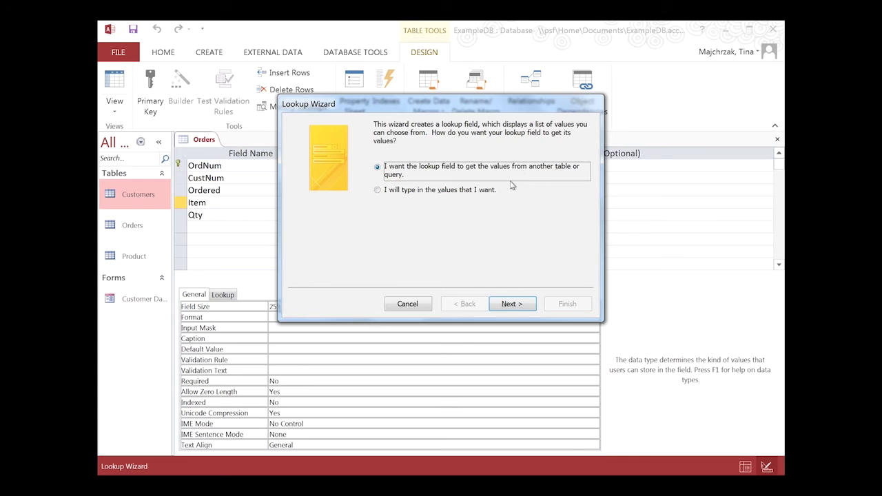
# - Make Item look up Product's Item values, sorted by Item, with data integrity enforced
pyautogui.click(512, 306)
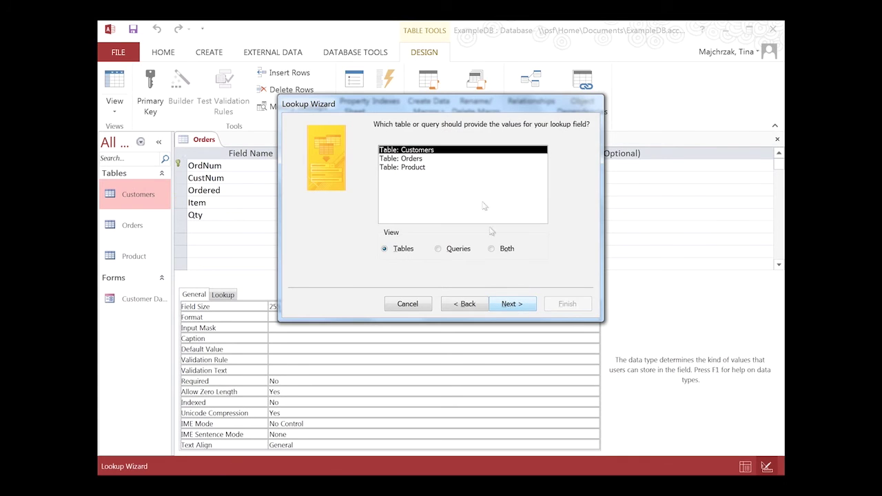
pyautogui.click(428, 168)
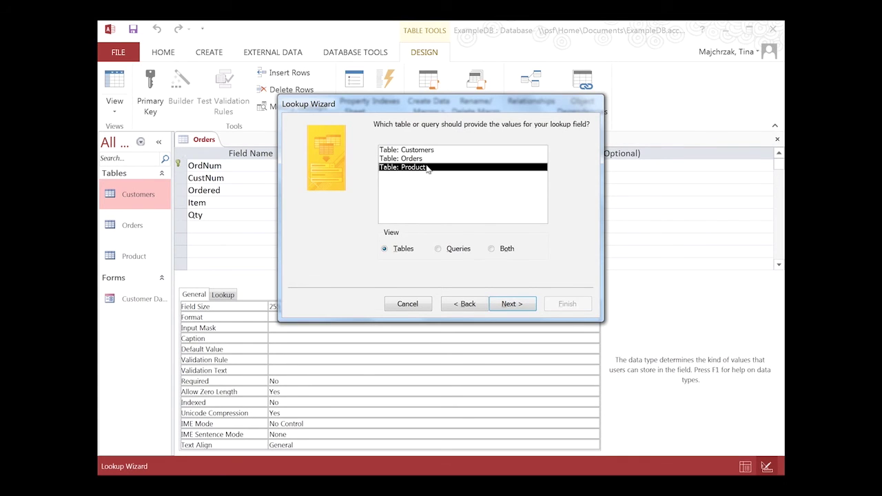
pyautogui.click(514, 304)
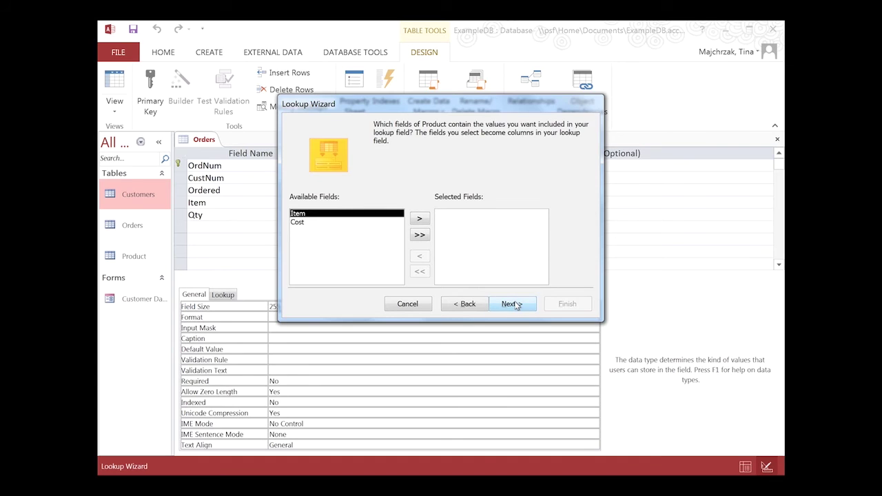
pyautogui.click(418, 218)
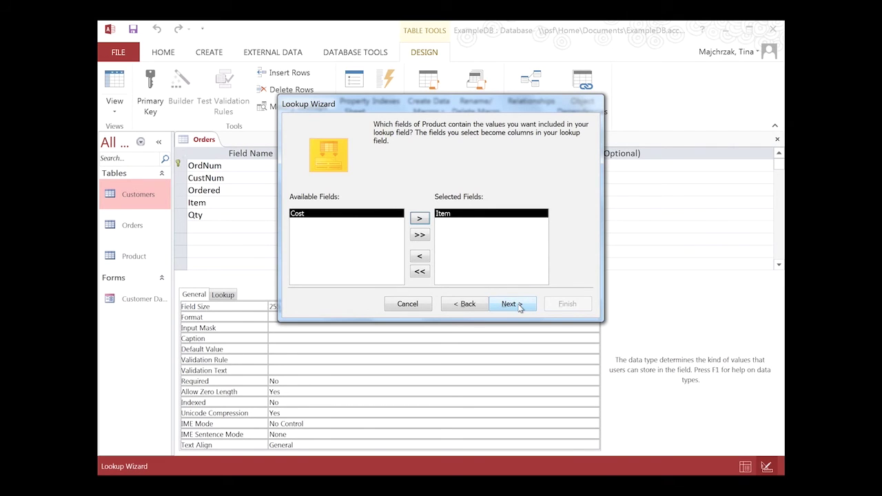
pyautogui.click(521, 308)
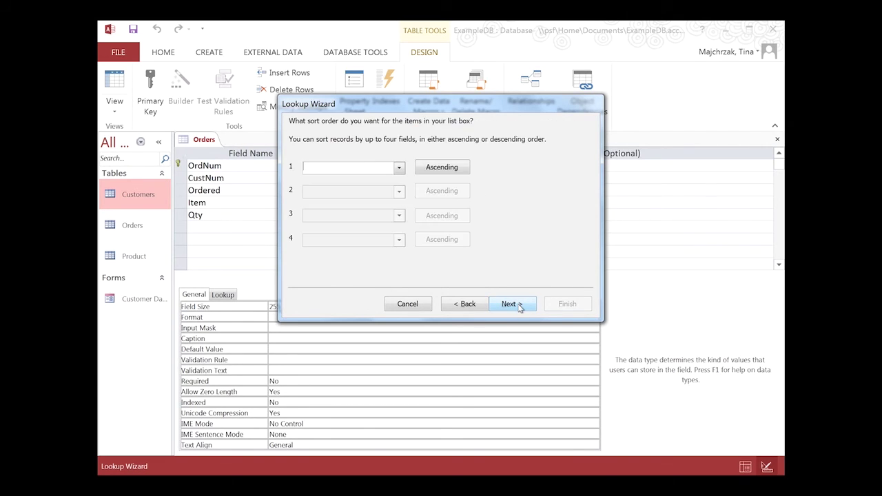
pyautogui.click(400, 168)
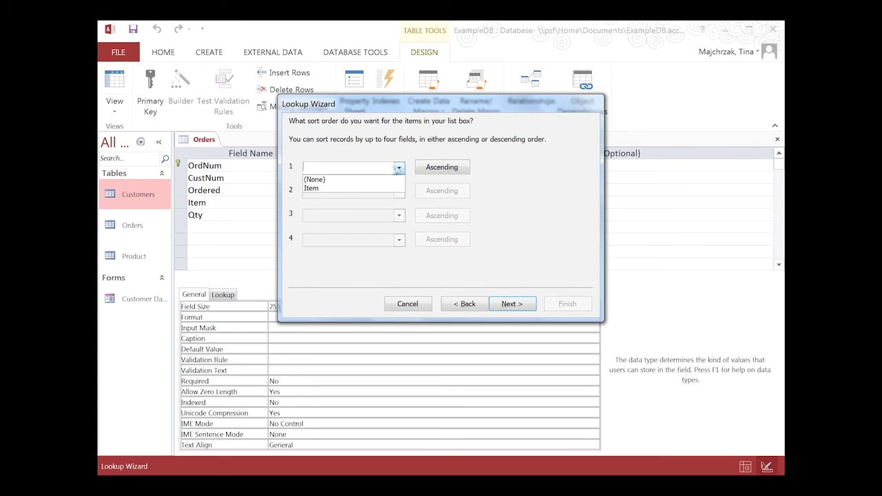
pyautogui.click(366, 188)
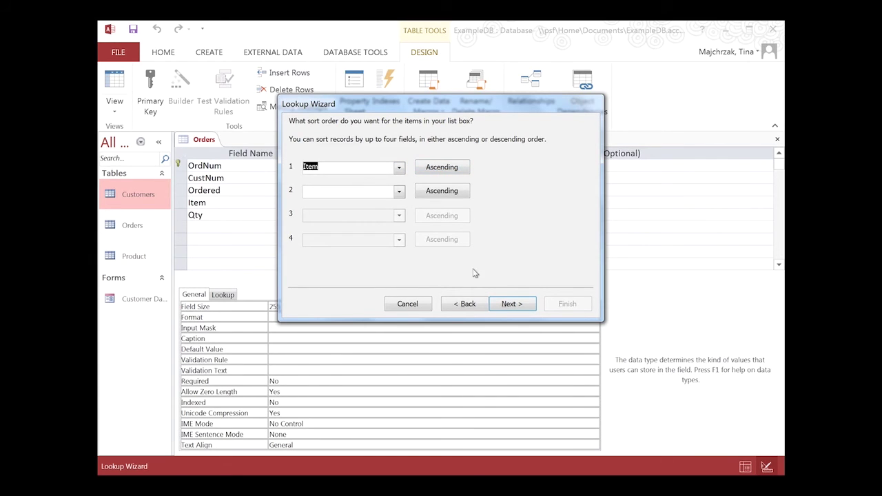
pyautogui.click(520, 308)
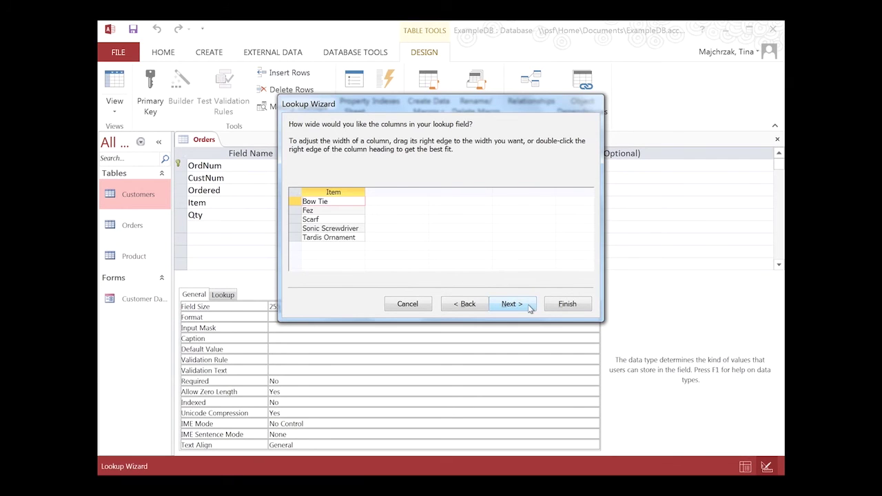
pyautogui.click(530, 309)
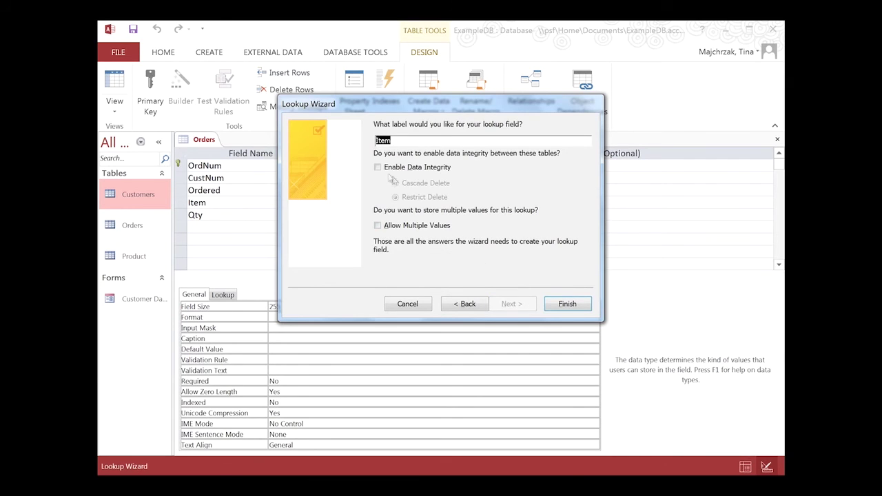
pyautogui.click(379, 168)
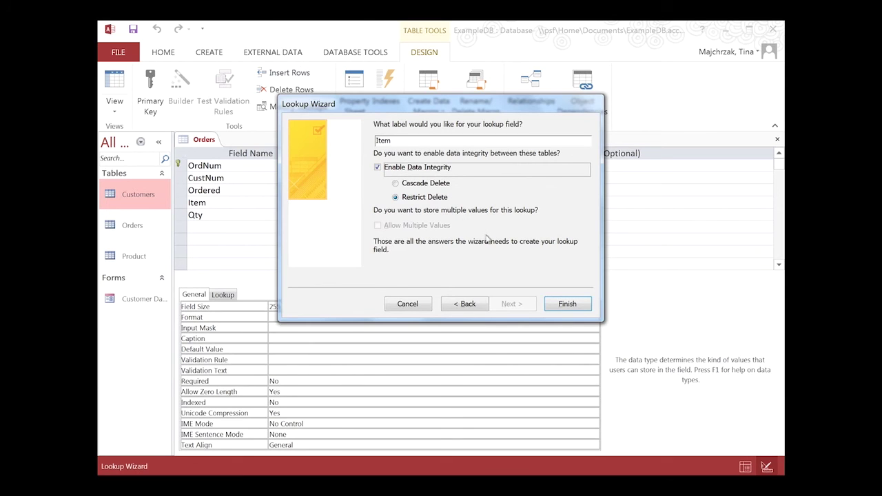
pyautogui.click(568, 305)
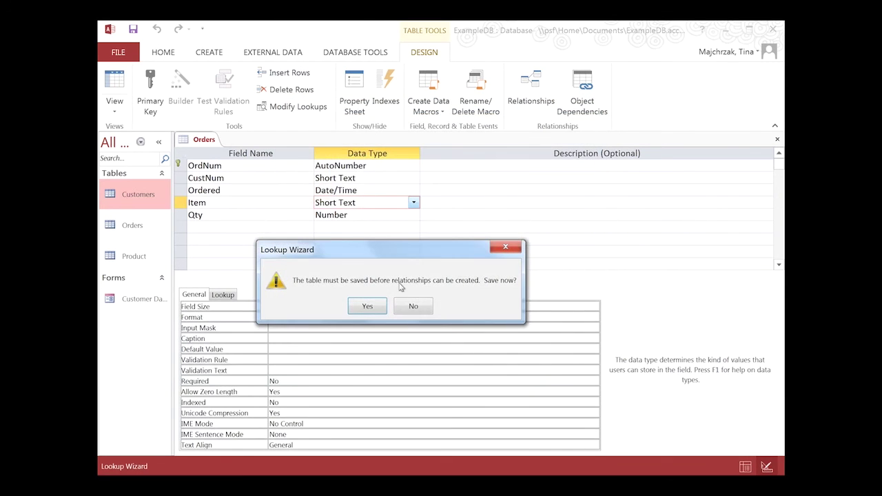
# - Save Orders, link Product's Item to the Orders Item field, and close the relationships layout
pyautogui.click(368, 306)
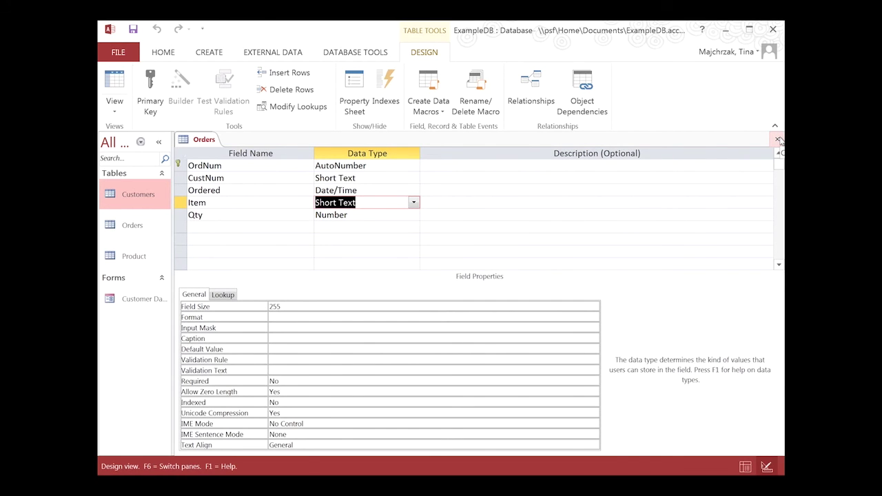
pyautogui.click(345, 54)
pyautogui.click(255, 90)
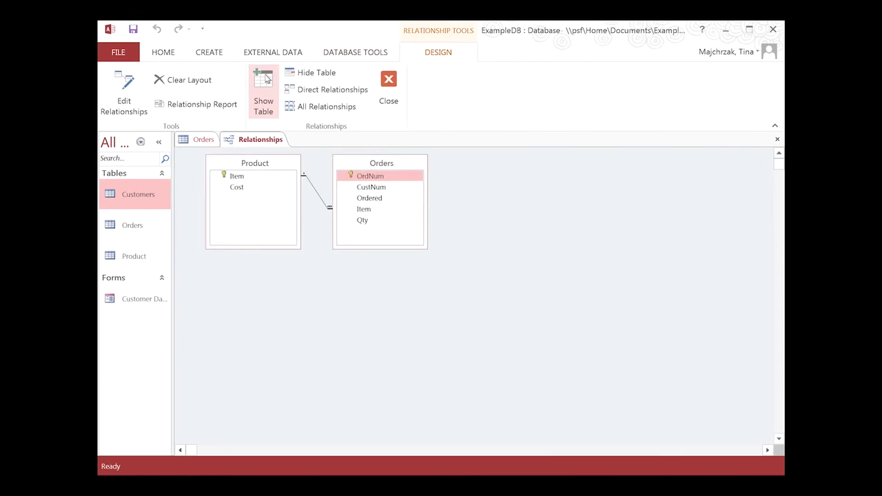
pyautogui.moveTo(240, 177)
pyautogui.mouseDown()
pyautogui.moveTo(333, 199)
pyautogui.moveTo(361, 219)
pyautogui.moveTo(257, 177)
pyautogui.mouseUp()
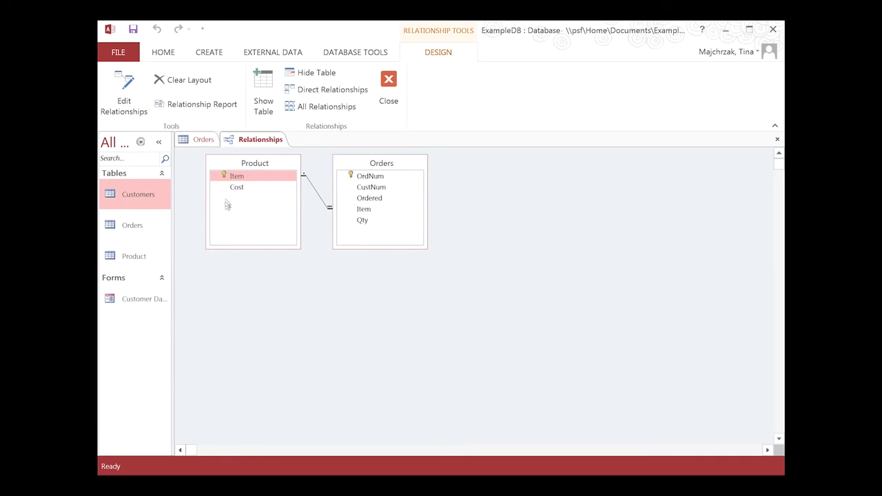
pyautogui.moveTo(244, 179); pyautogui.dragTo(252, 201)
pyautogui.click(388, 84)
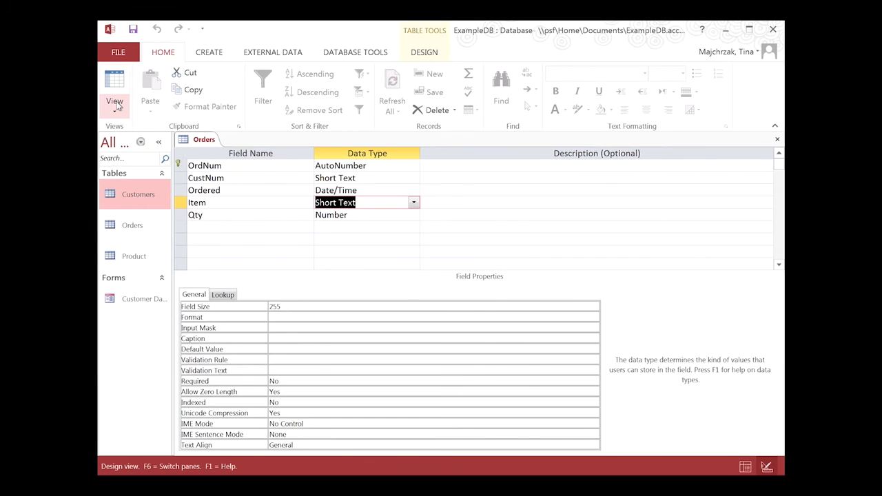
# - View Orders as an empty datasheet, compare with the Excel Orders sheet, then close it
pyautogui.click(115, 104)
pyautogui.click(152, 135)
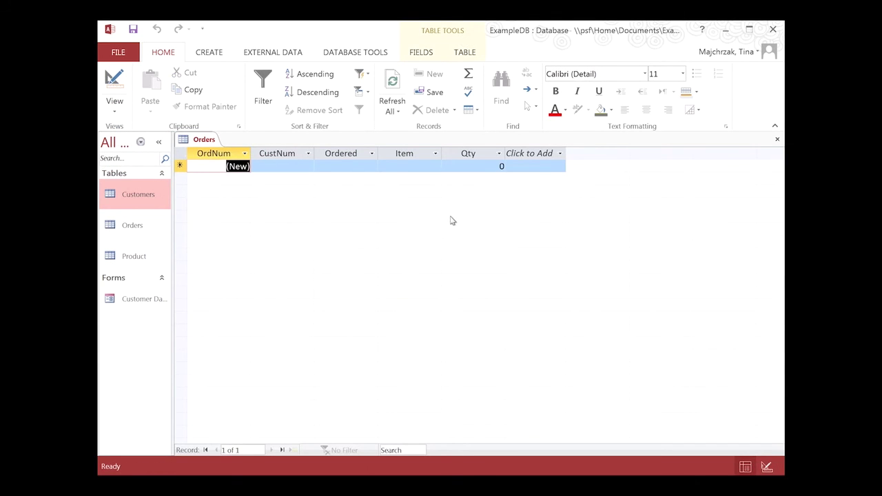
pyautogui.hotkey('alt', 'Tab')
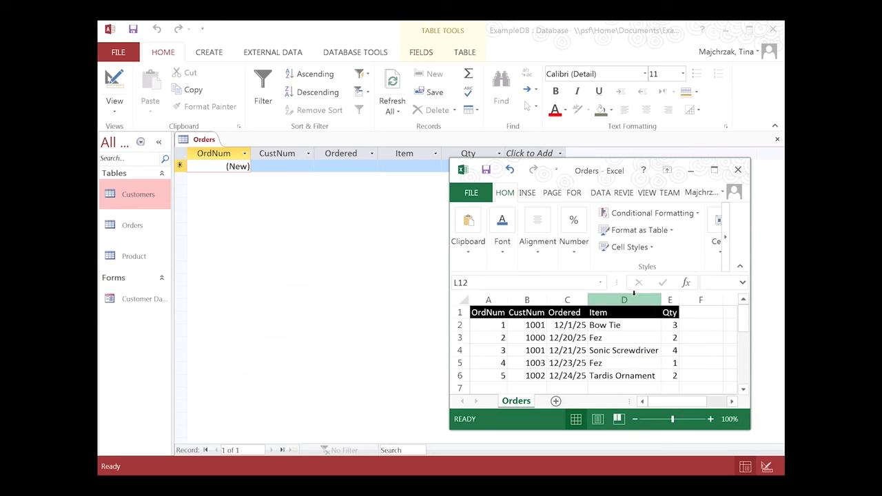
pyautogui.click(354, 252)
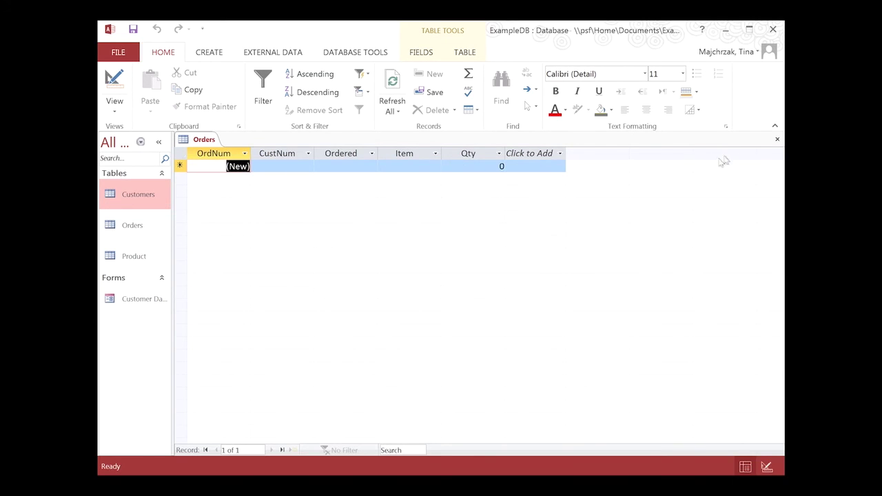
pyautogui.click(775, 141)
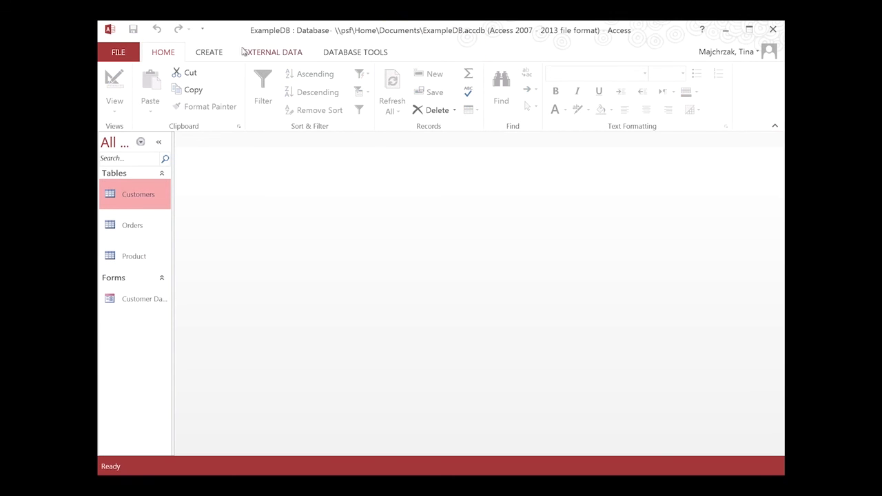
# - Import from Excel file Orders.xlsx, set to append its records to the Orders table
pyautogui.click(289, 57)
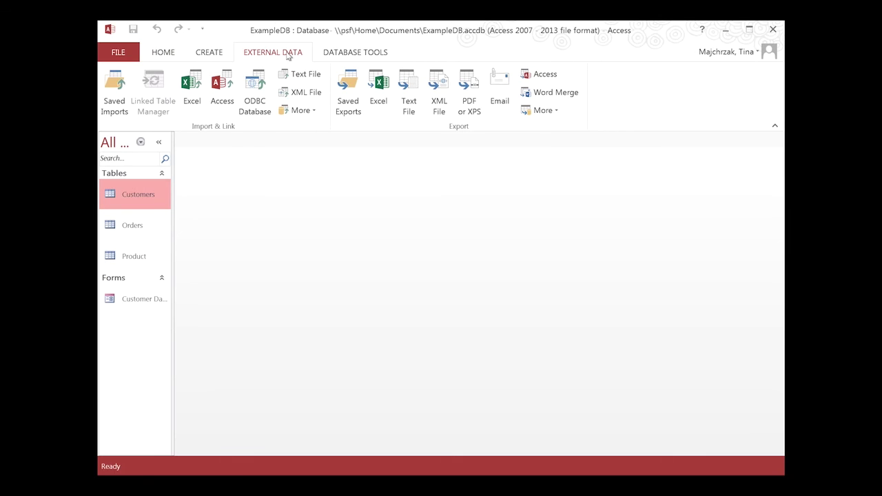
pyautogui.click(192, 93)
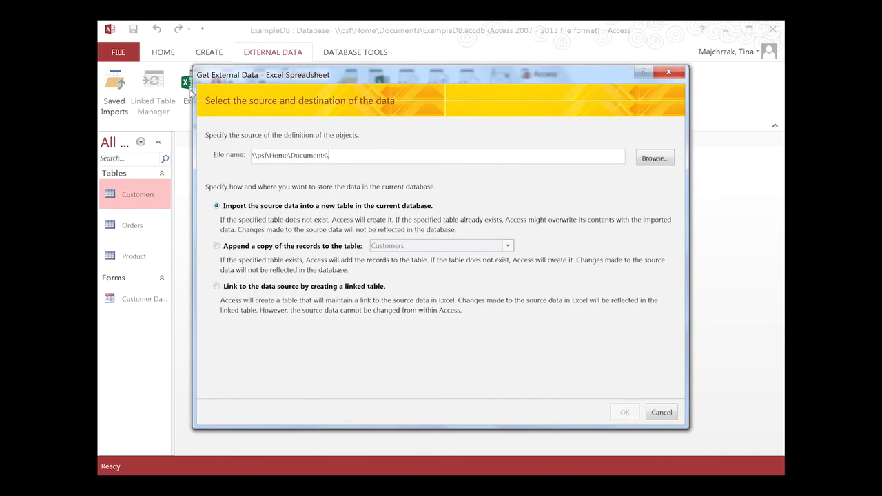
pyautogui.click(643, 159)
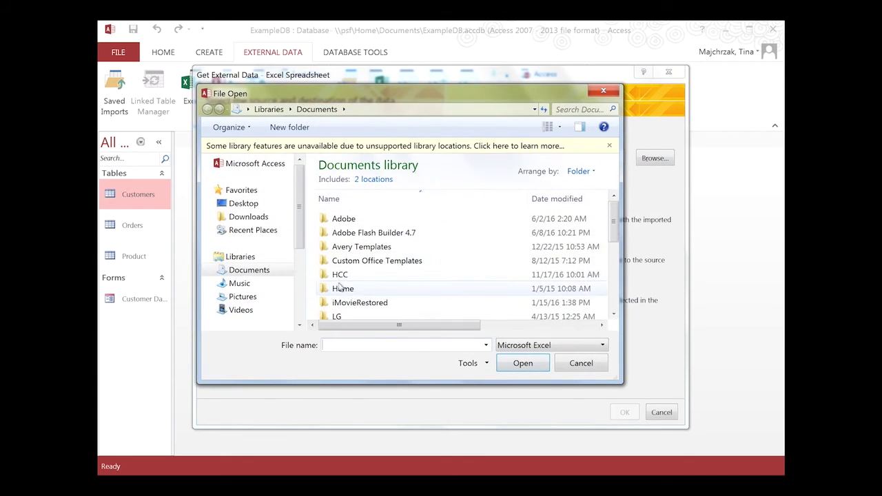
pyautogui.moveTo(616, 227); pyautogui.dragTo(617, 299)
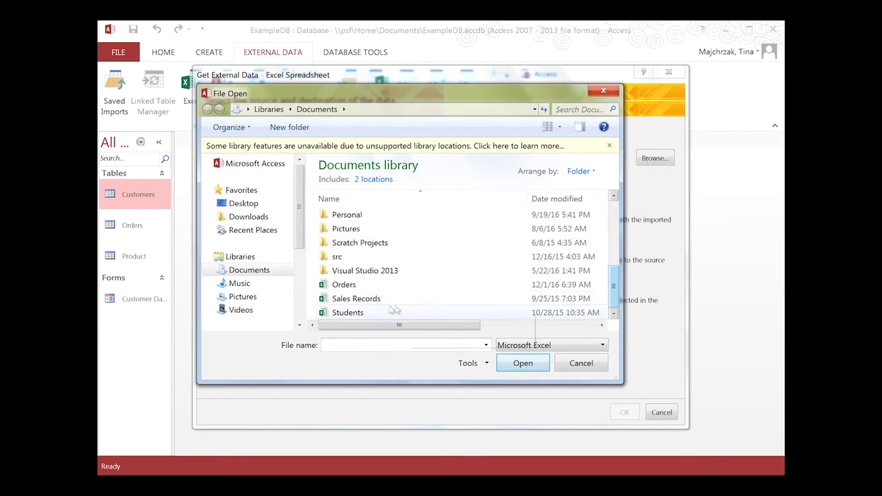
pyautogui.click(523, 363)
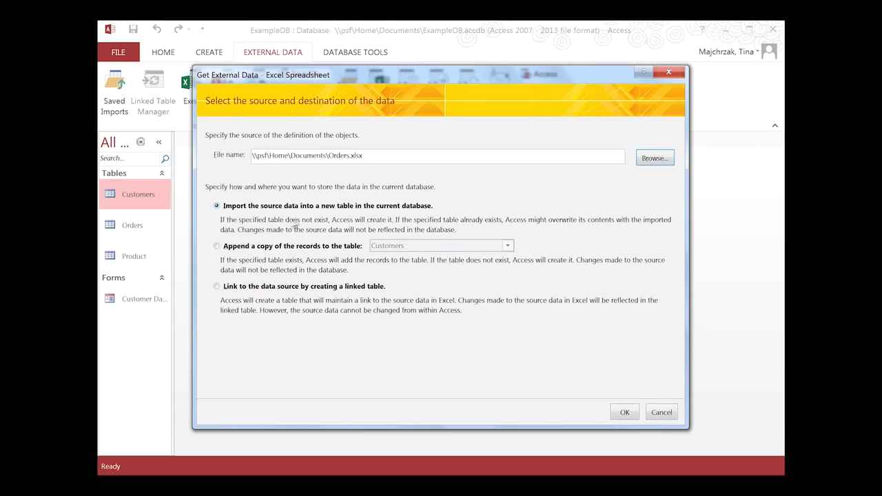
pyautogui.click(216, 247)
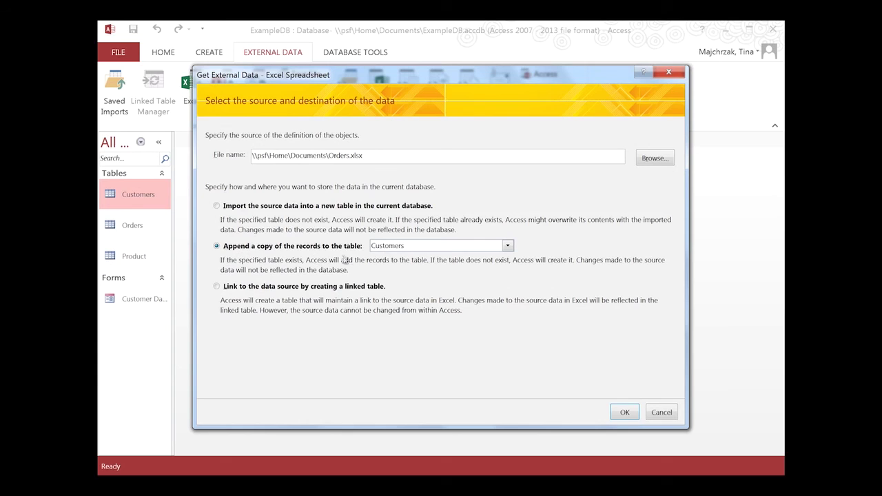
pyautogui.click(508, 246)
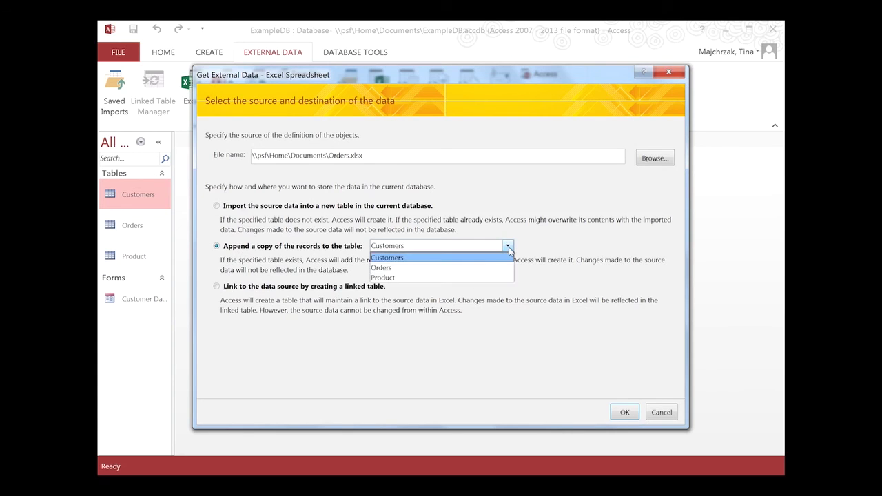
pyautogui.click(428, 268)
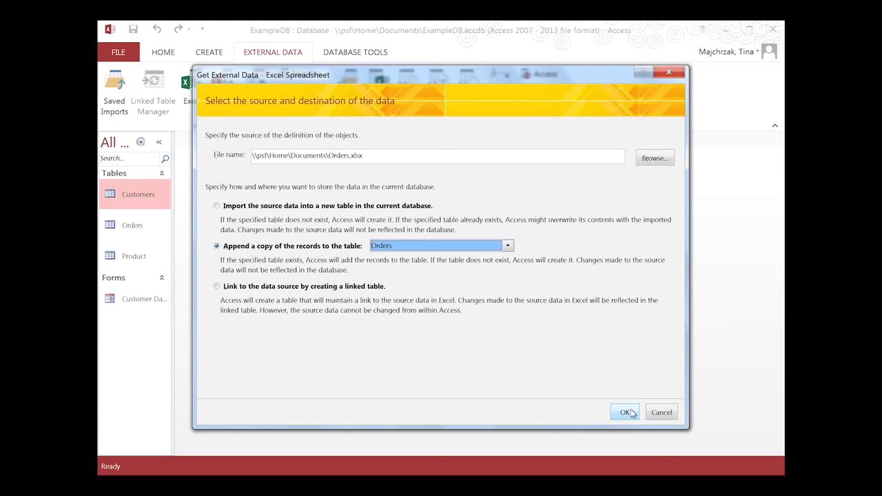
pyautogui.click(624, 412)
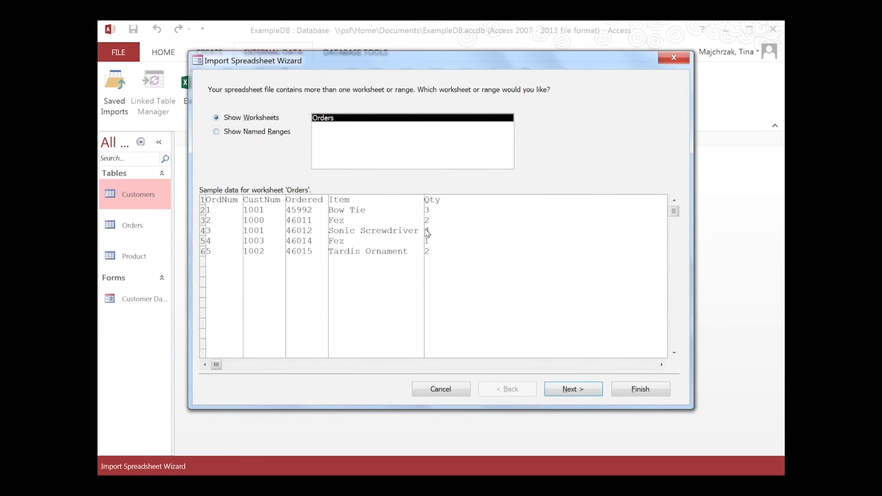
# - Finish the import using the first row as headings, without saving the import steps
pyautogui.click(559, 389)
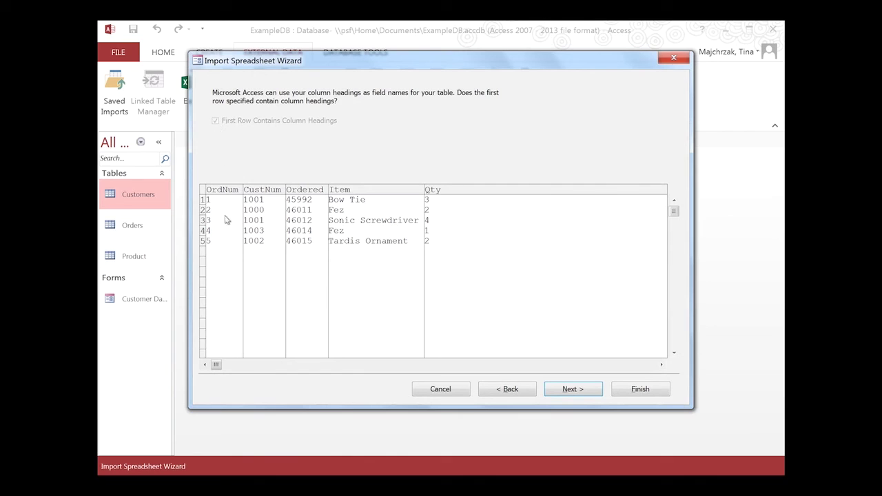
pyautogui.click(583, 388)
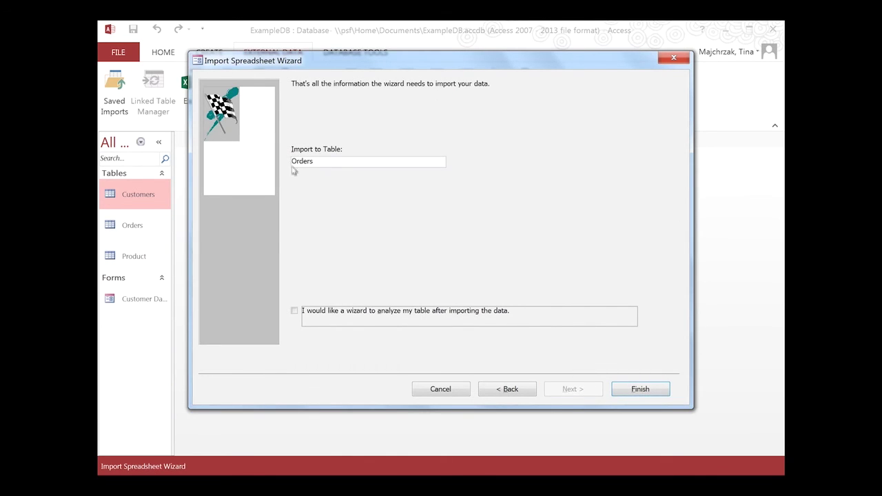
pyautogui.click(635, 390)
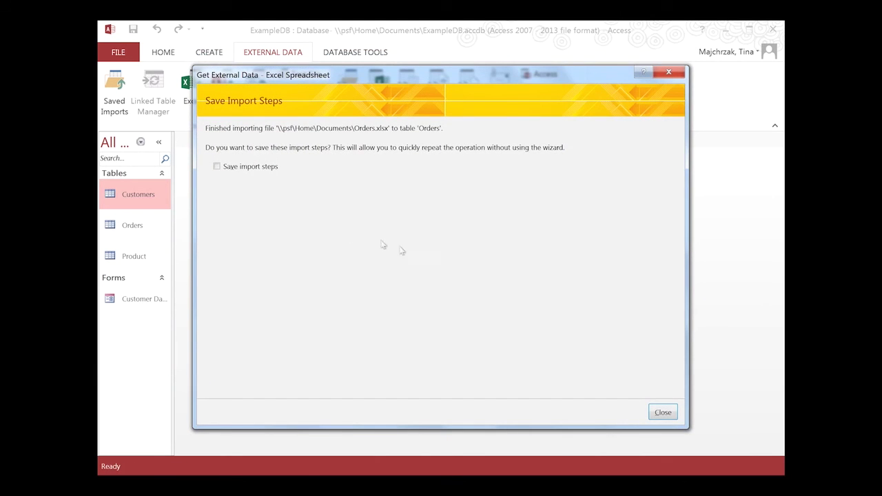
pyautogui.click(662, 413)
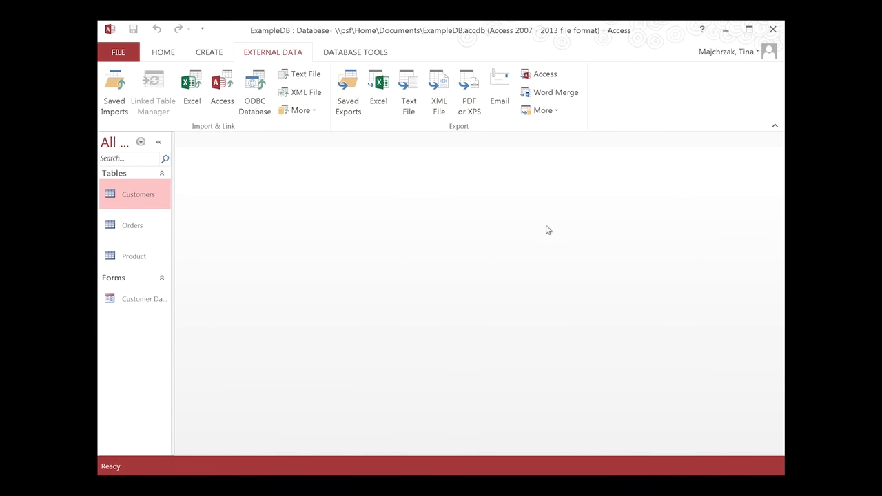
# - Auto-fit the Orders table's Item and Qty columns, then close it, saving the layout
pyautogui.doubleClick(153, 232)
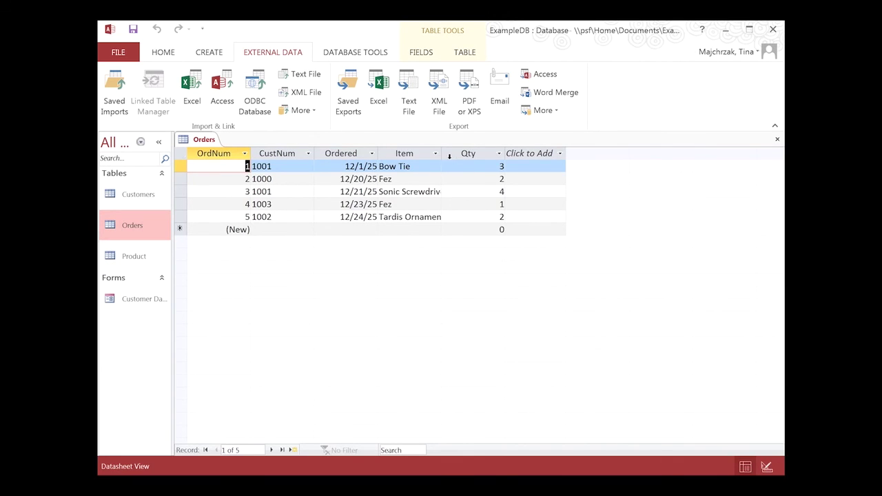
pyautogui.doubleClick(443, 153)
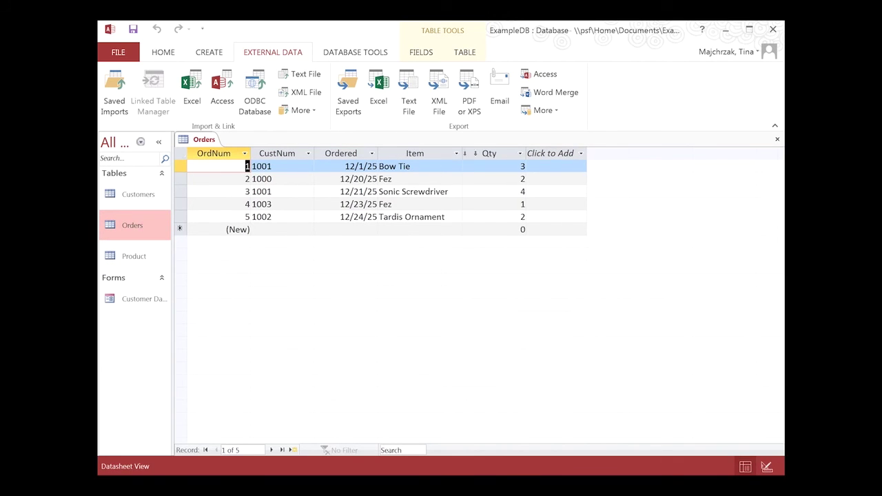
pyautogui.doubleClick(525, 153)
pyautogui.click(527, 153)
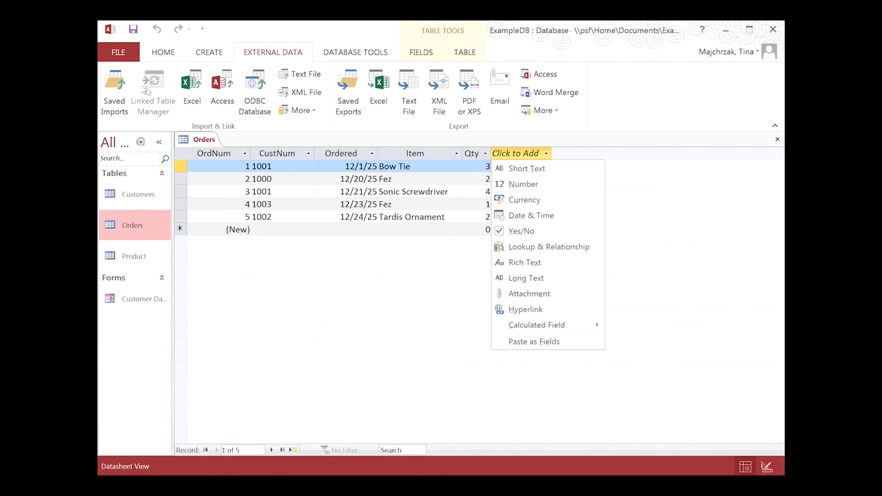
pyautogui.click(259, 308)
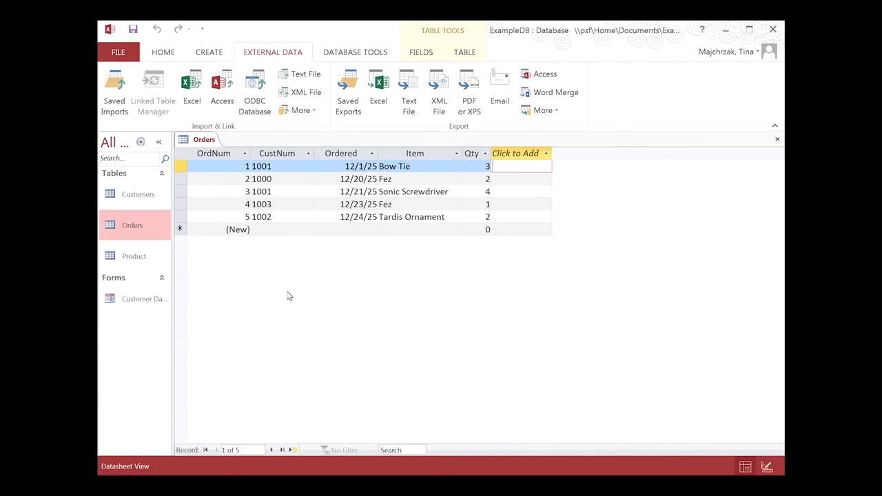
pyautogui.click(777, 140)
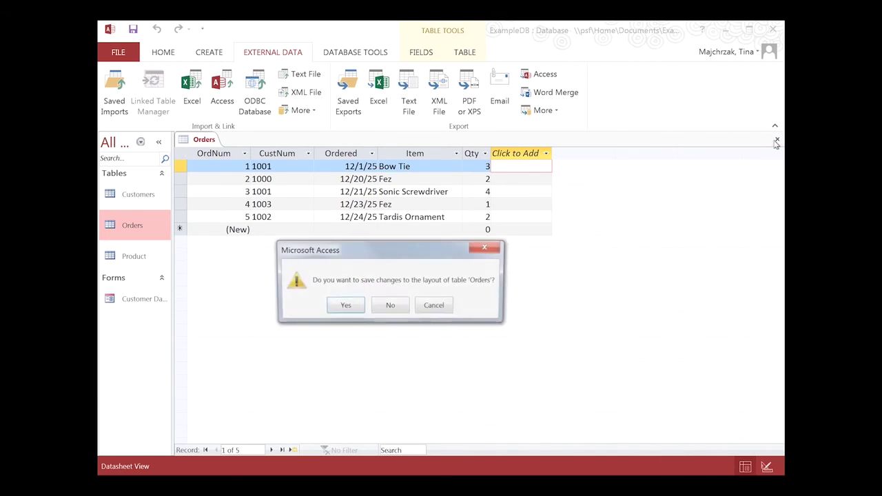
pyautogui.click(347, 305)
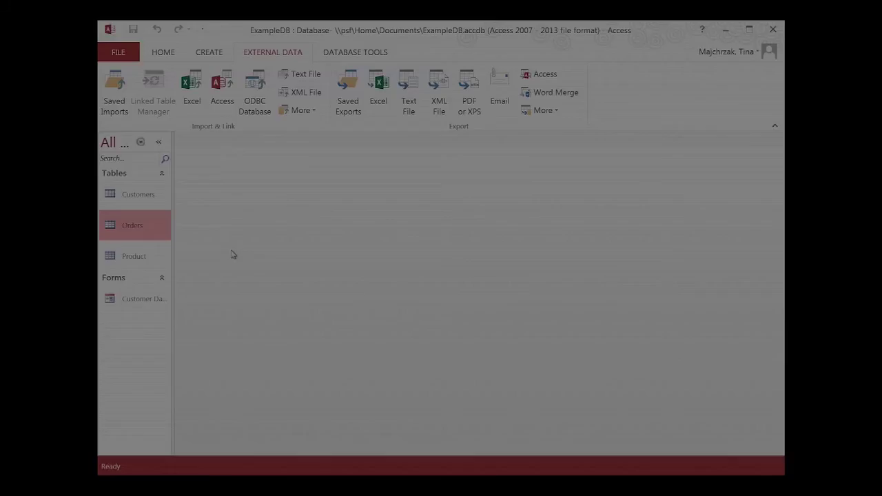